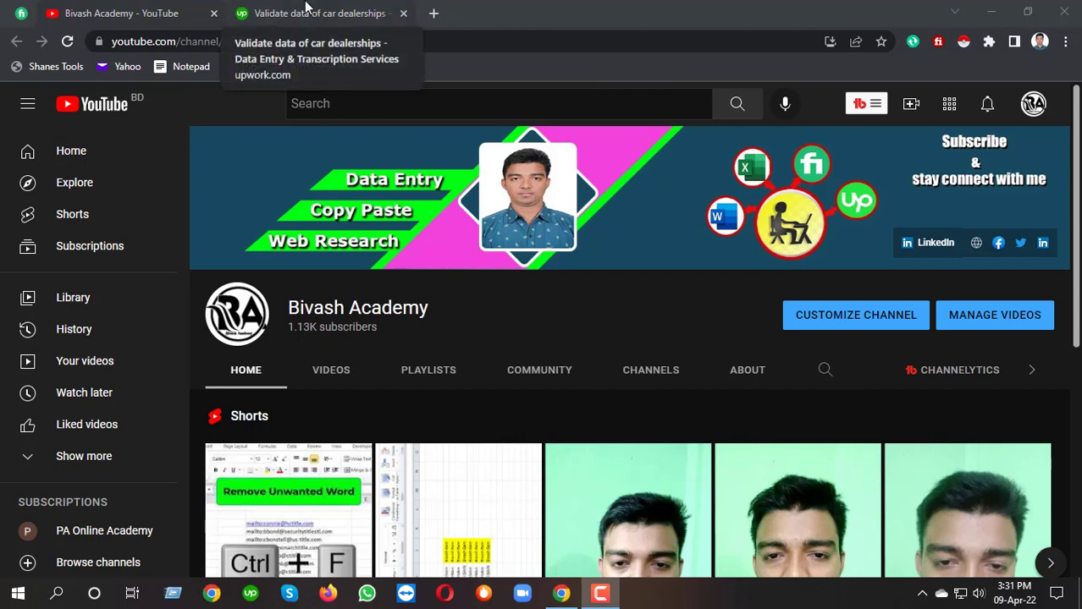
# - Open the Upwork job post "Validate data of car dealerships" and read its title, posting time and description
pyautogui.click(309, 13)
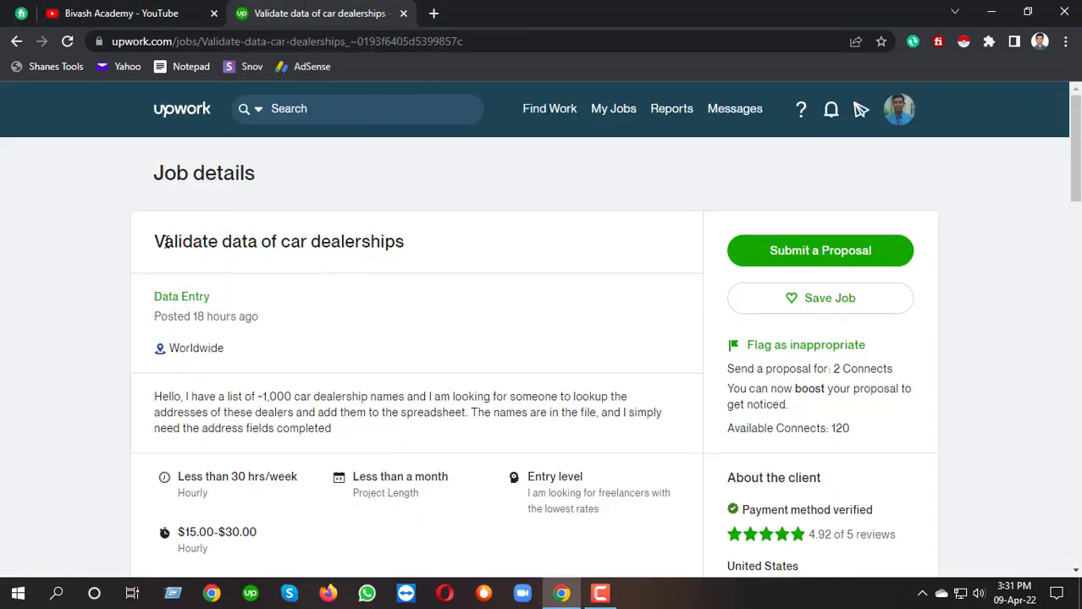
pyautogui.moveTo(166, 242); pyautogui.dragTo(413, 244)
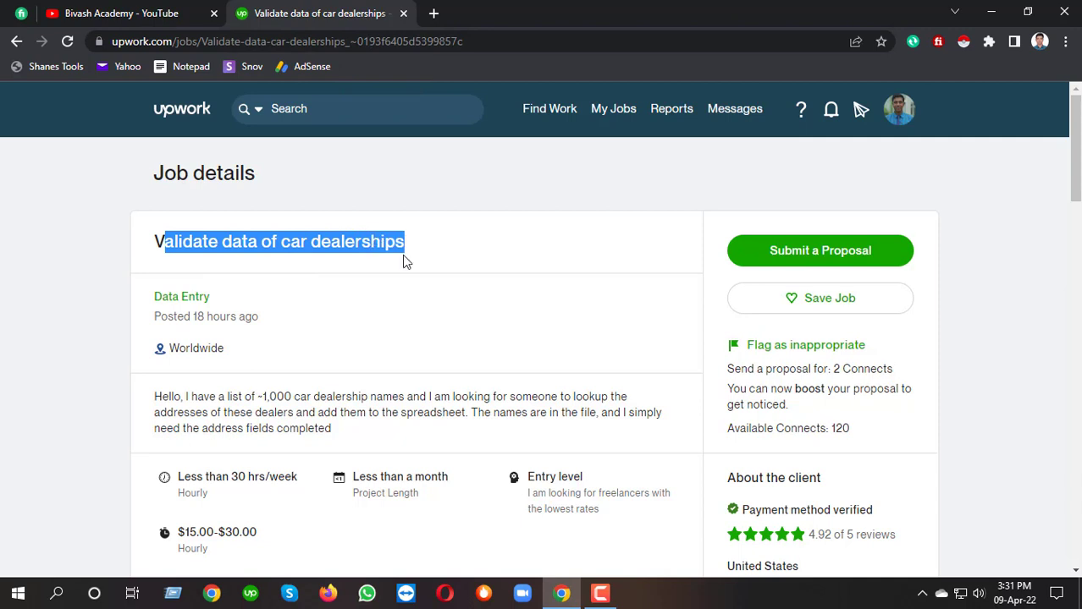
pyautogui.click(274, 247)
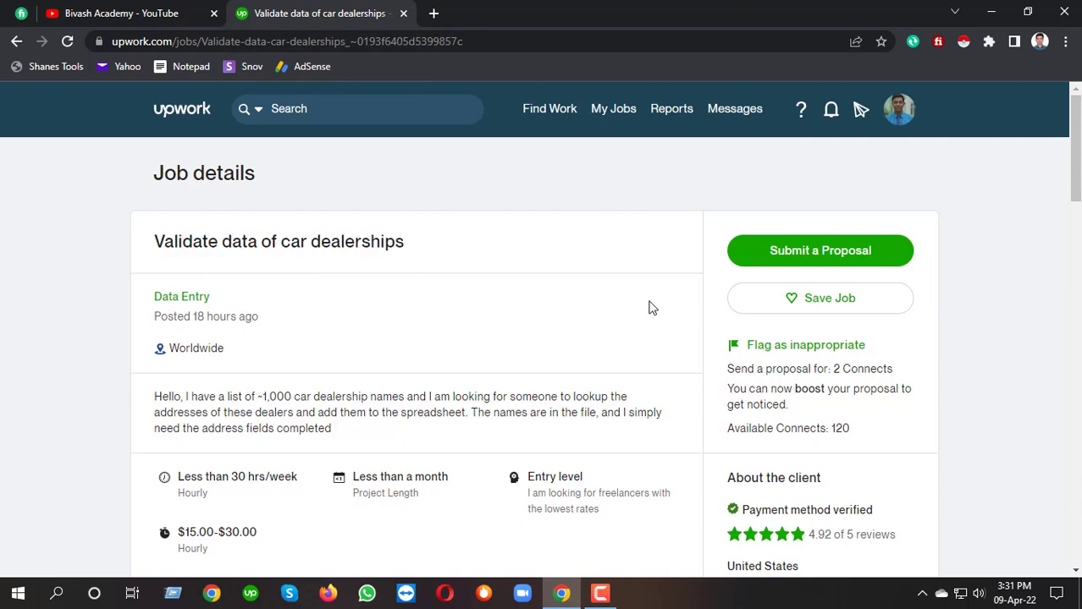
pyautogui.scroll(-1, 651, 308)
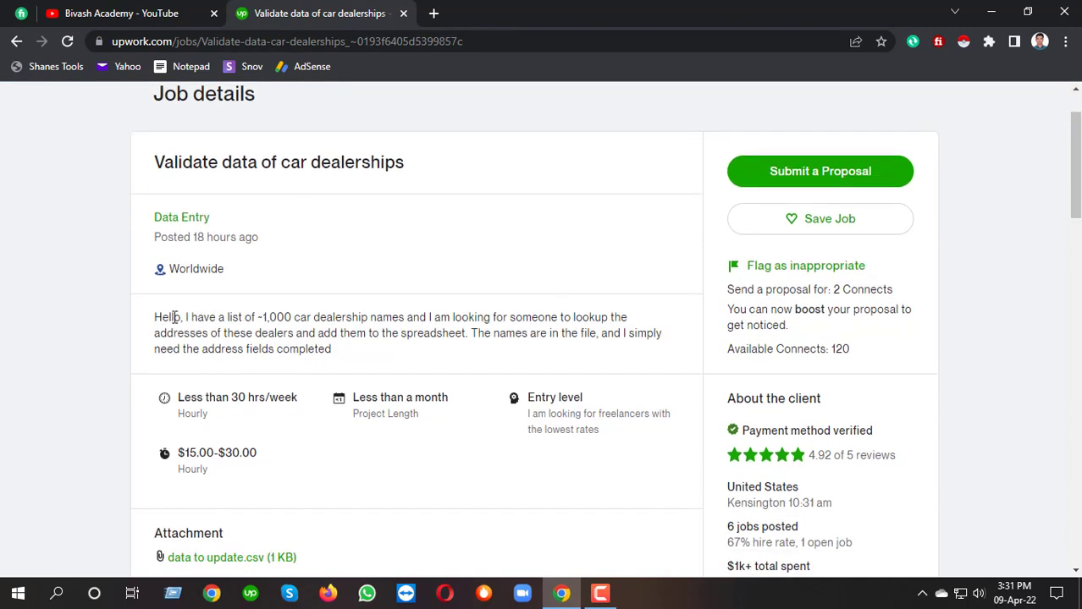
pyautogui.scroll(-1, 166, 254)
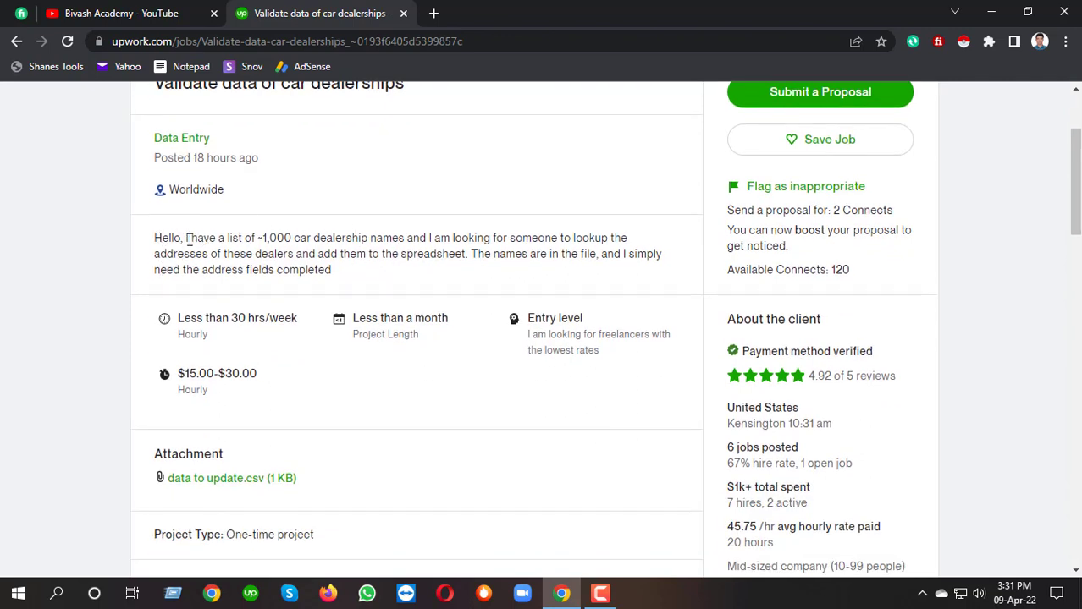
pyautogui.moveTo(188, 239); pyautogui.dragTo(252, 239)
pyautogui.moveTo(259, 159); pyautogui.dragTo(72, 198)
pyautogui.click(77, 212)
pyautogui.scroll(1, 285, 290)
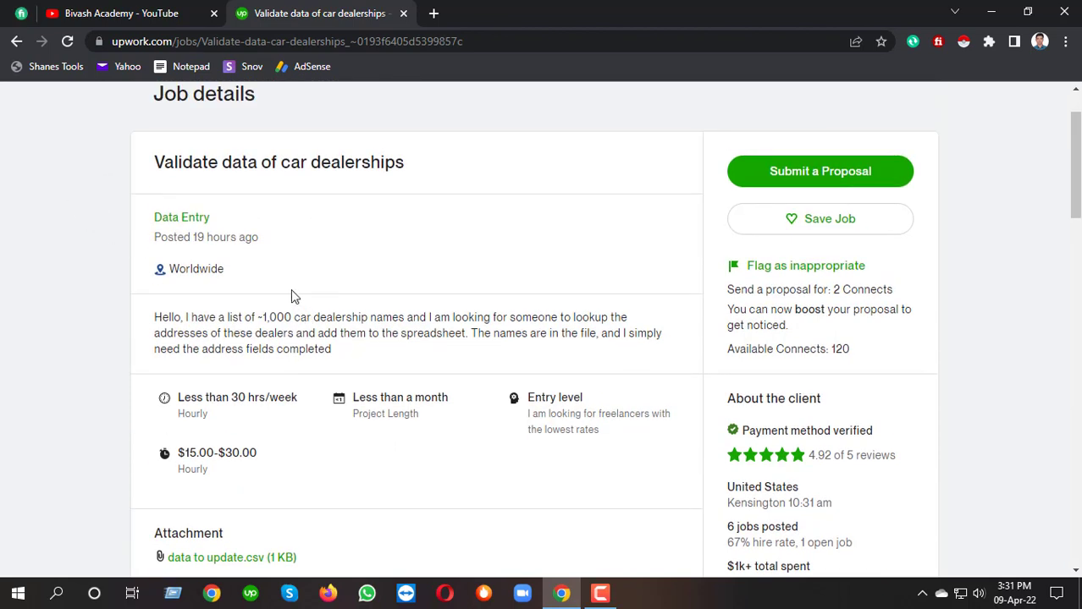
# - Examine the job's Connects requirement, the size of the dealership list and the hourly pay range
pyautogui.scroll(-1, 348, 303)
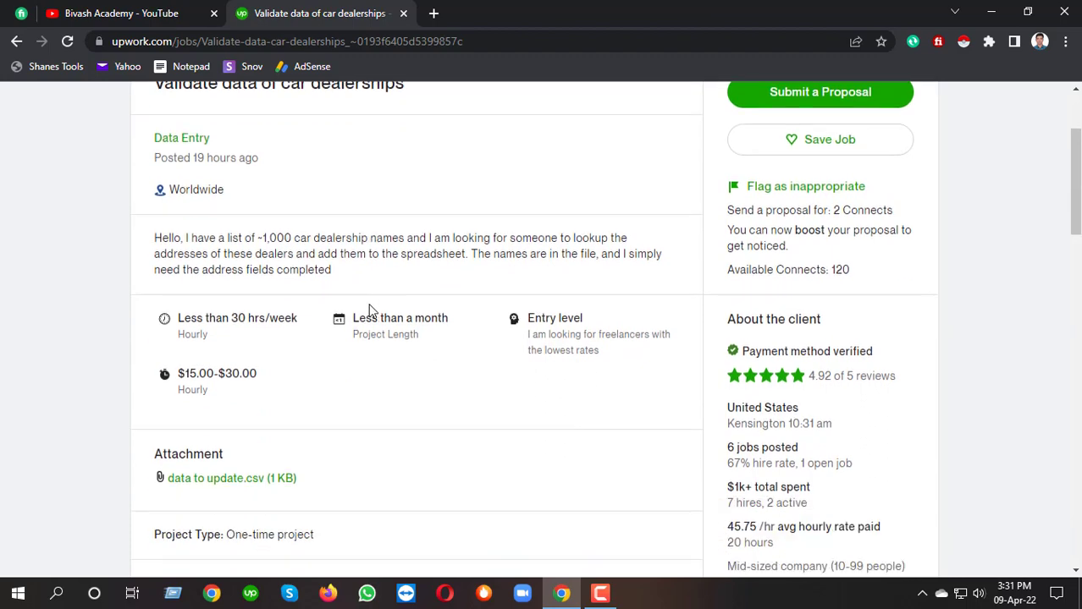
pyautogui.scroll(1, 389, 302)
pyautogui.moveTo(726, 292); pyautogui.dragTo(783, 330)
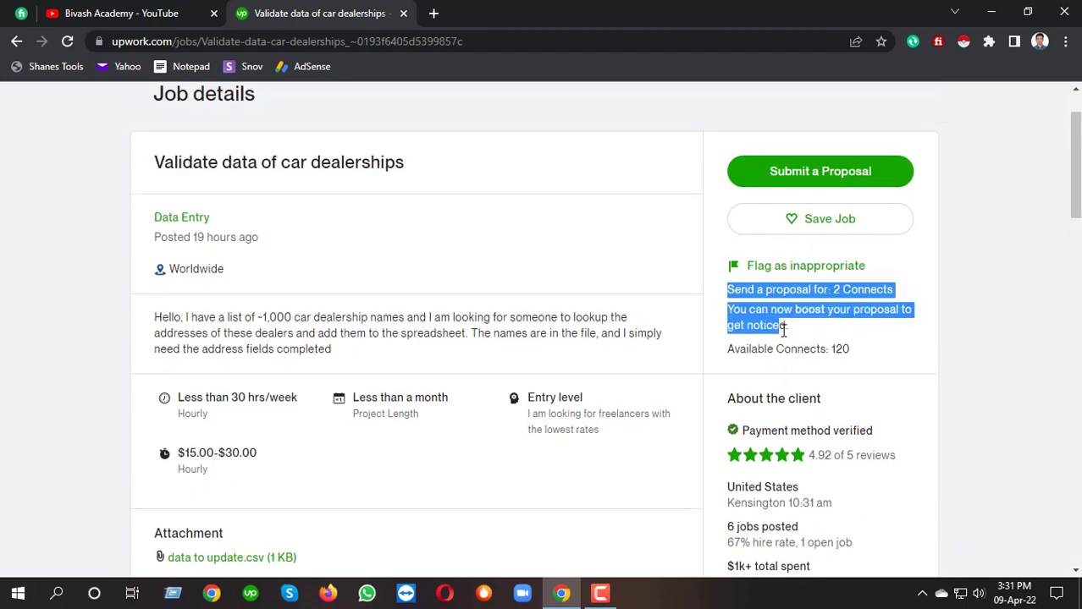
pyautogui.click(474, 331)
pyautogui.scroll(-3, 370, 341)
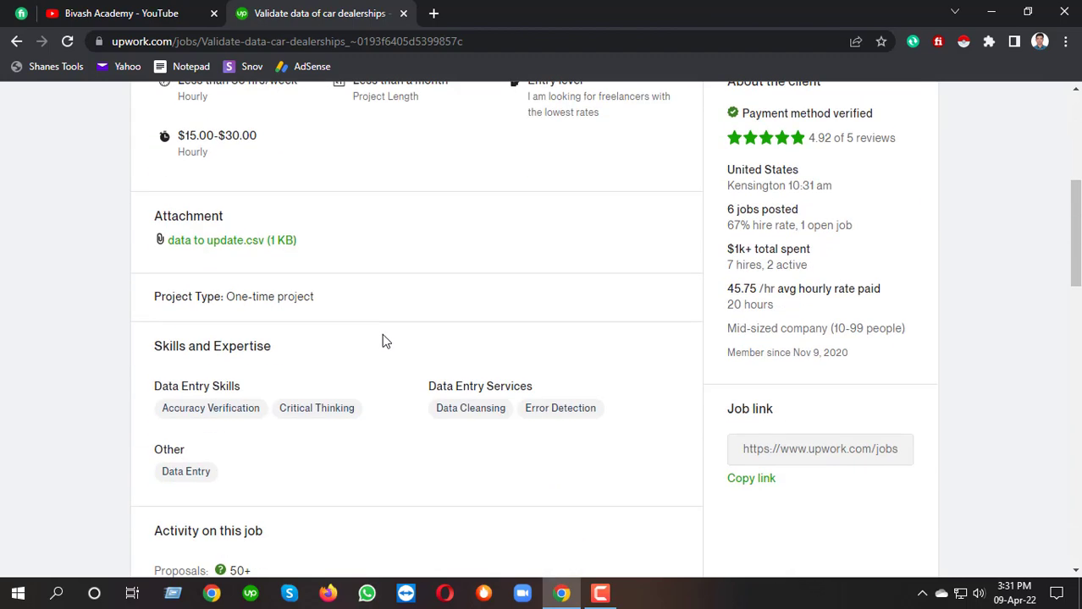
pyautogui.scroll(3, 339, 322)
pyautogui.moveTo(255, 317); pyautogui.dragTo(313, 318)
pyautogui.click(356, 323)
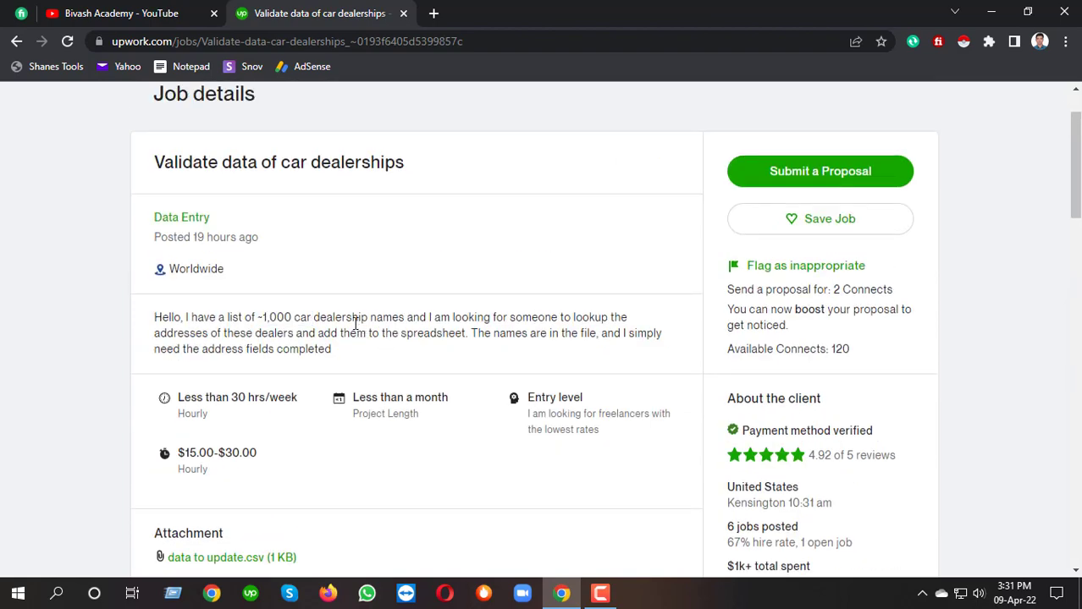
pyautogui.scroll(-2, 290, 342)
pyautogui.moveTo(255, 294); pyautogui.dragTo(181, 290)
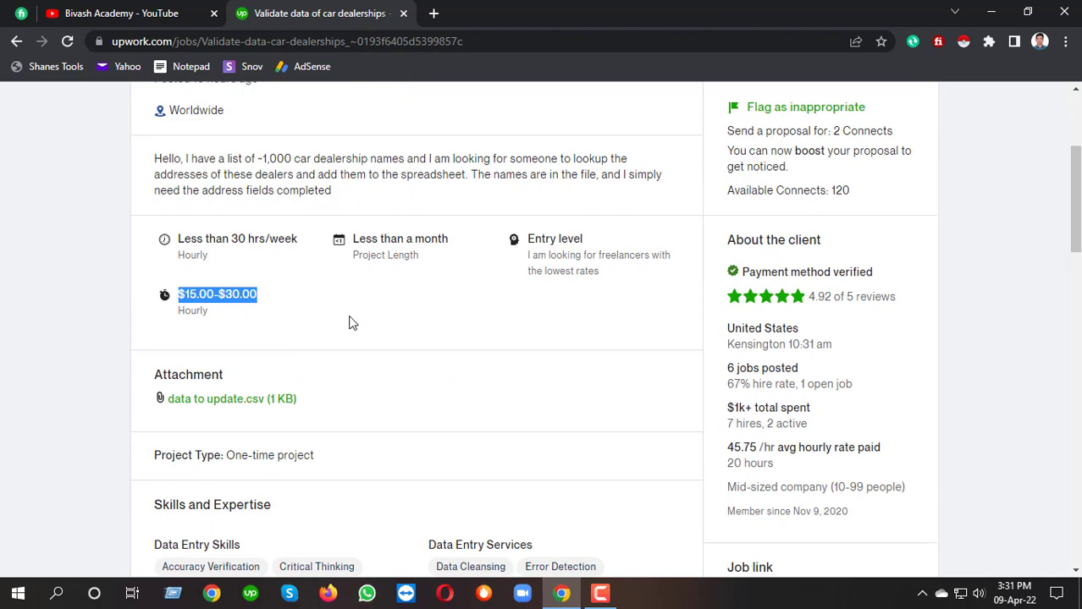
pyautogui.scroll(2, 352, 322)
pyautogui.click(208, 315)
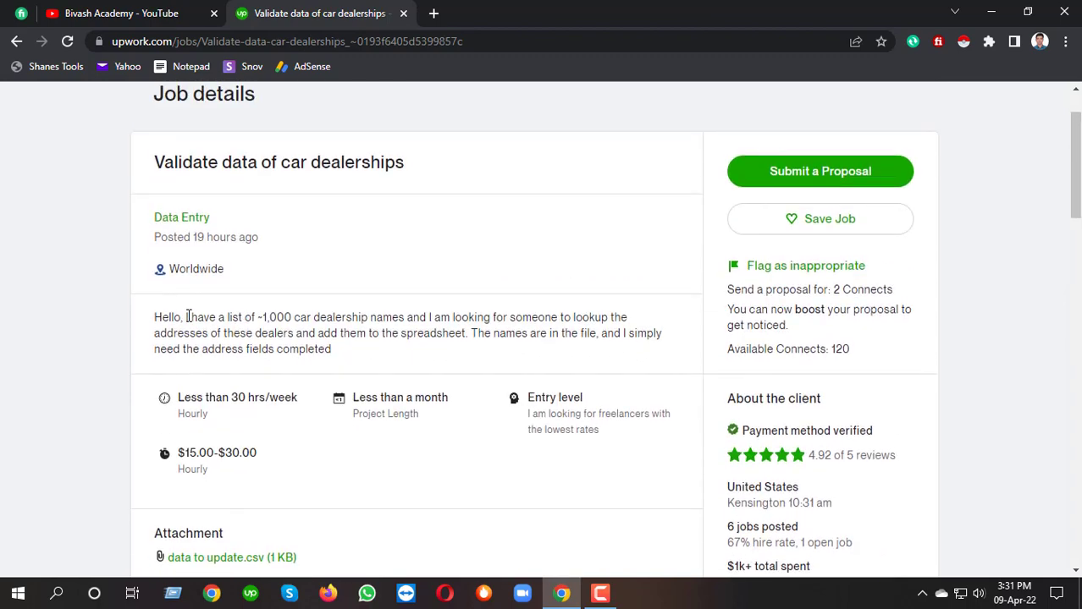
pyautogui.moveTo(211, 316); pyautogui.dragTo(310, 319)
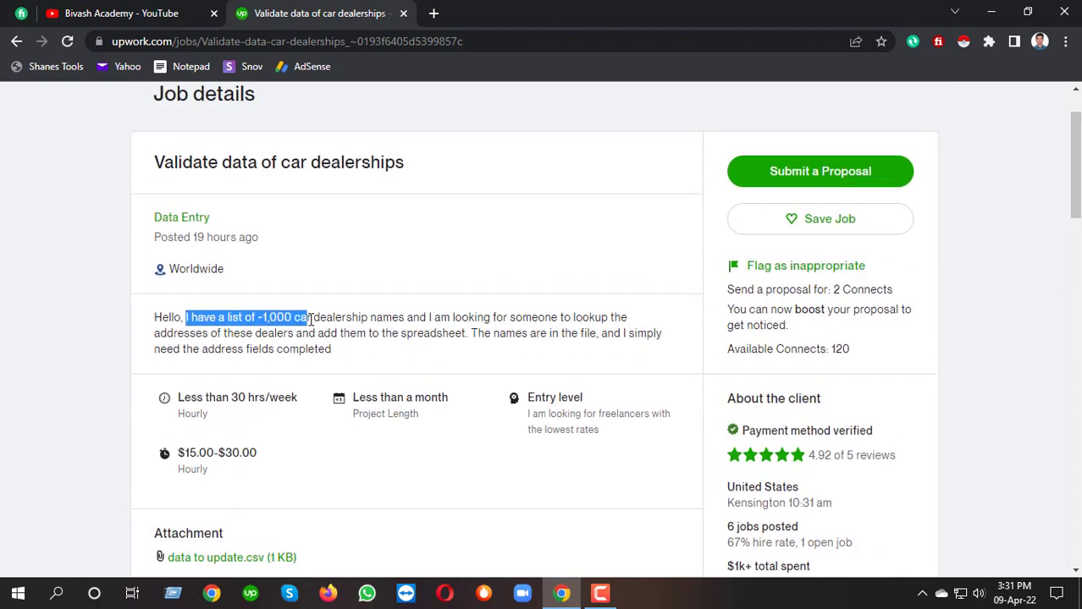
pyautogui.click(282, 317)
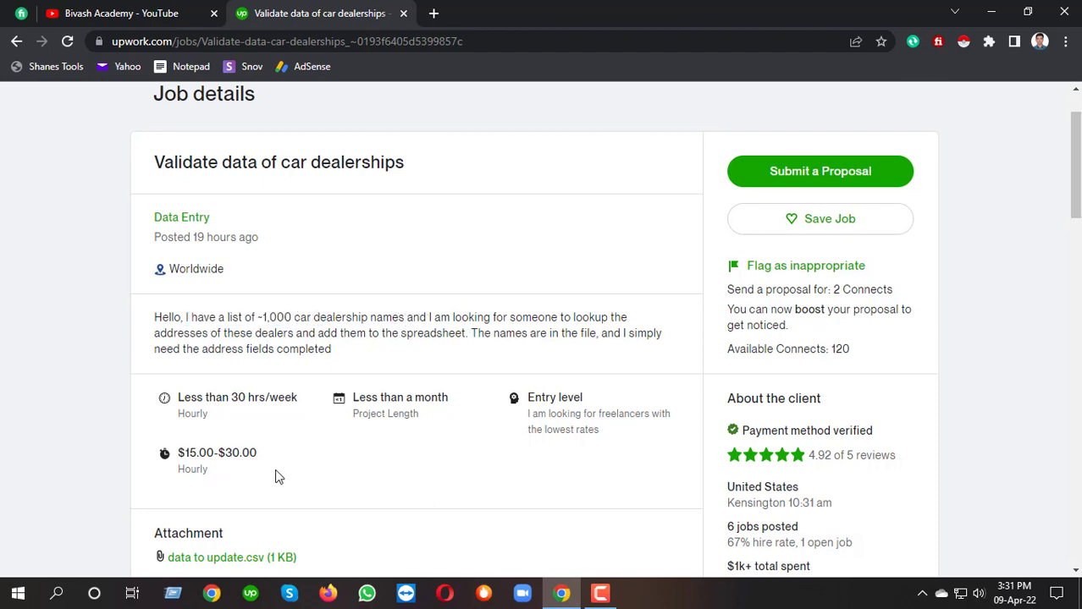
# - Open the attached data to update.csv in Excel and fit column A's width to the dealership names
pyautogui.scroll(-2, 280, 477)
pyautogui.click(251, 404)
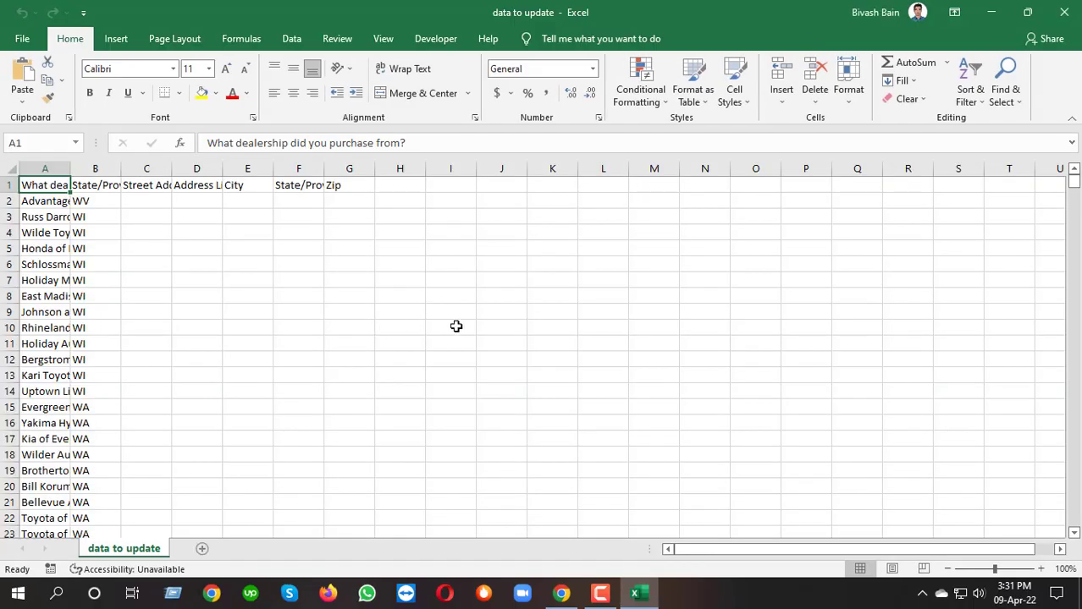
pyautogui.doubleClick(71, 169)
pyautogui.click(177, 276)
pyautogui.moveTo(663, 168); pyautogui.dragTo(248, 222)
pyautogui.click(118, 168)
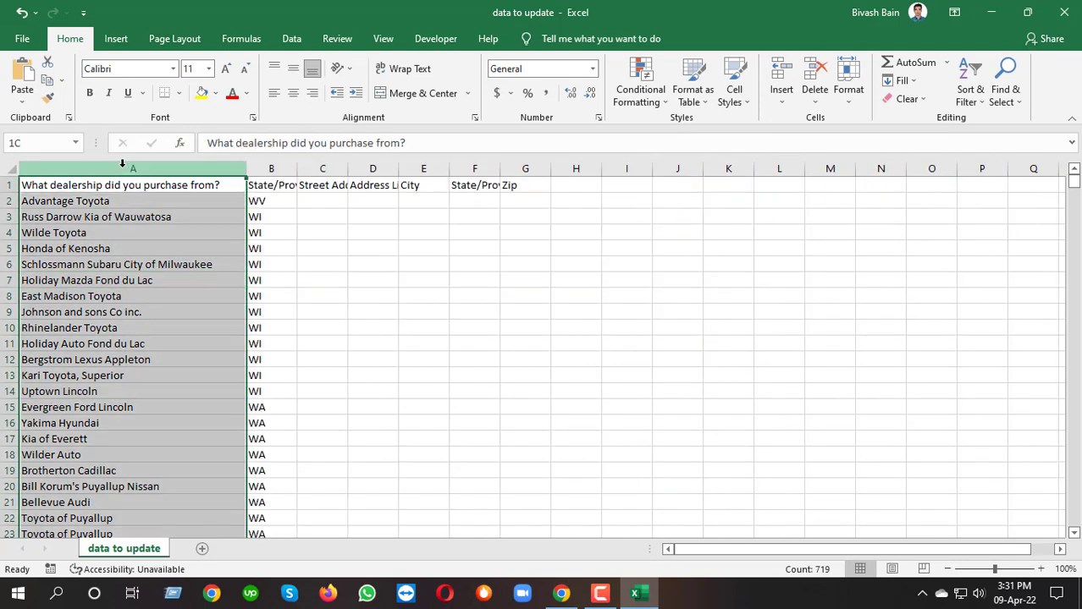
# - Fit the widths of both State/Province columns, the Street Address column and the Address Line 2 column to their contents
pyautogui.click(283, 169)
pyautogui.click(309, 164)
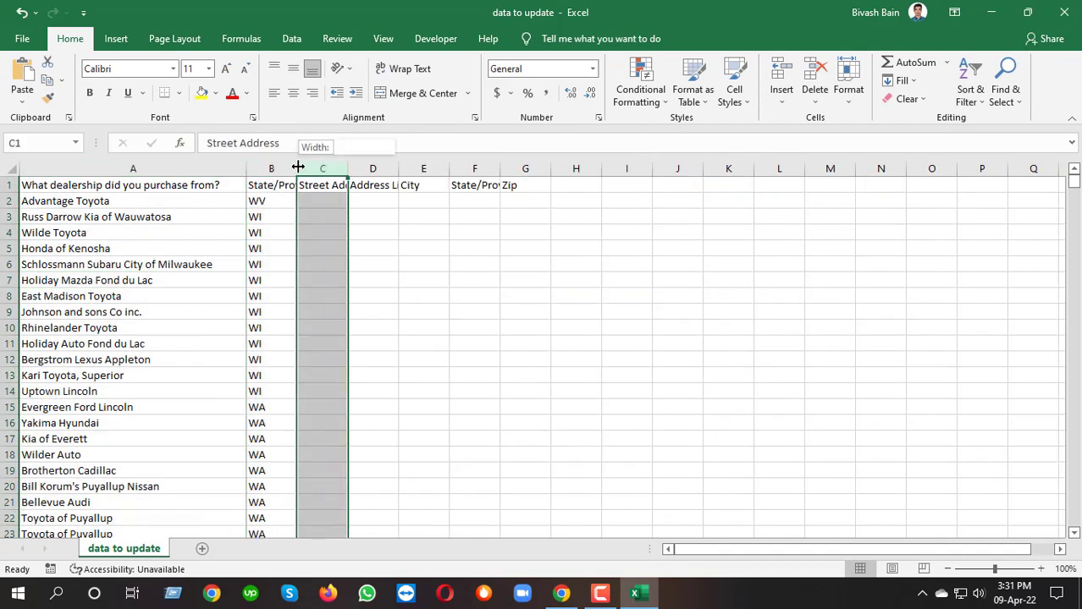
pyautogui.doubleClick(296, 168)
pyautogui.doubleClick(385, 169)
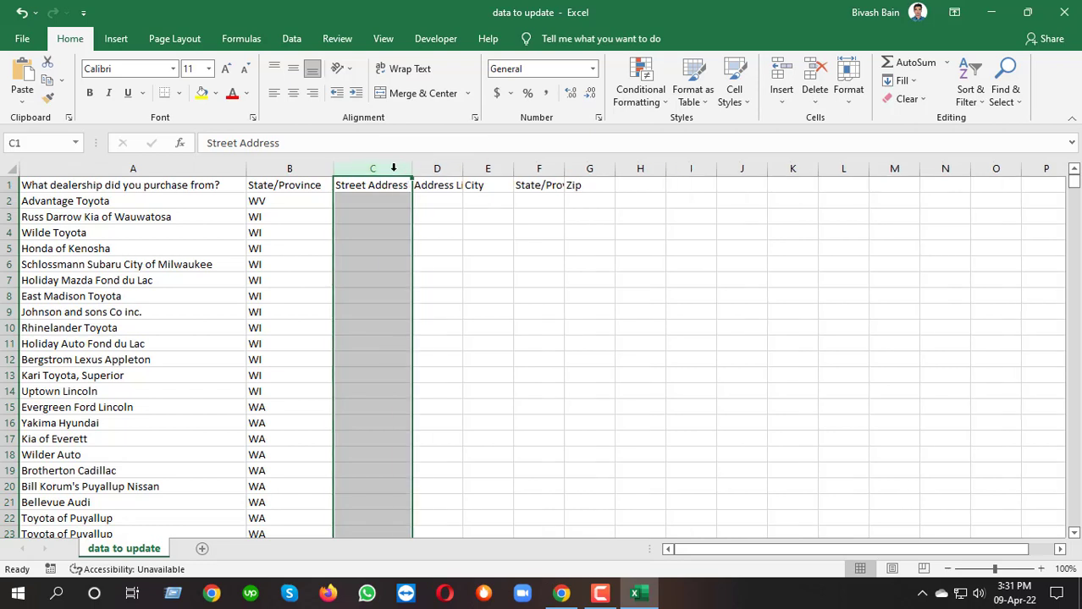
pyautogui.doubleClick(463, 163)
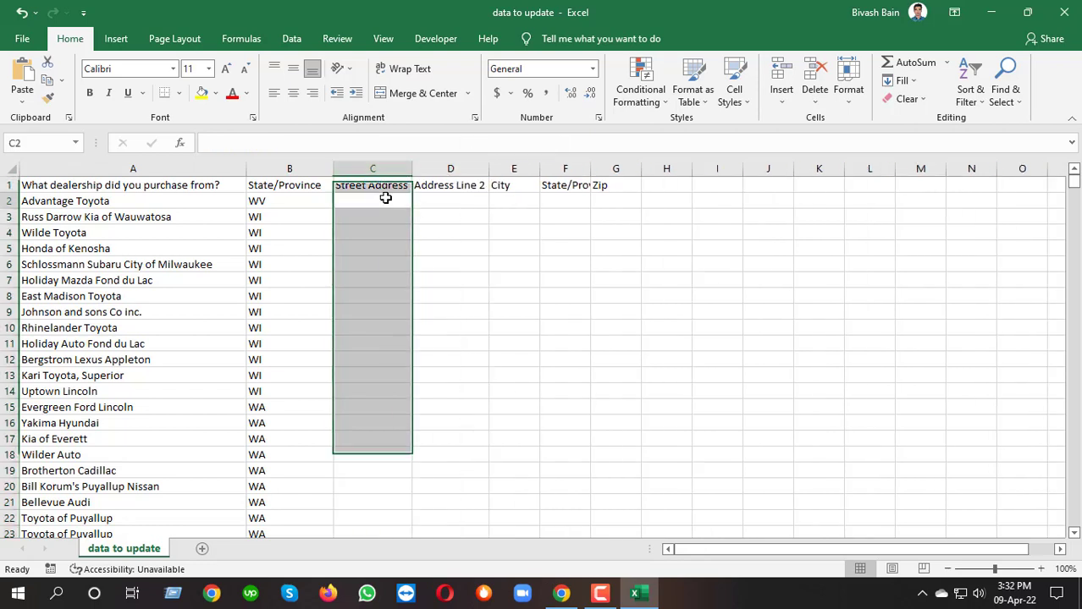
pyautogui.click(364, 201)
pyautogui.click(476, 197)
pyautogui.click(515, 199)
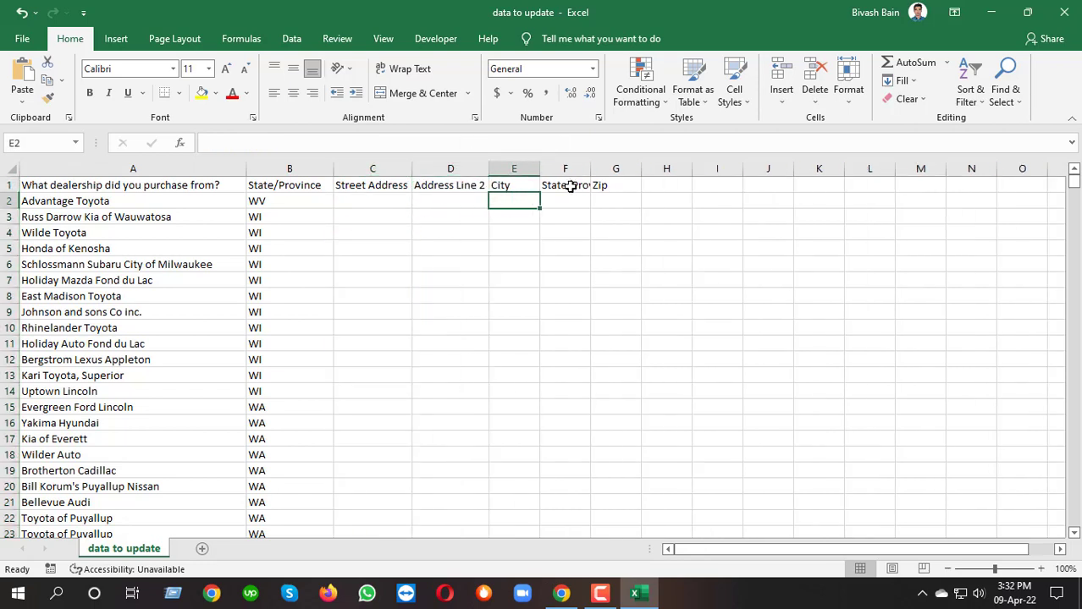
pyautogui.click(565, 201)
pyautogui.doubleClick(588, 164)
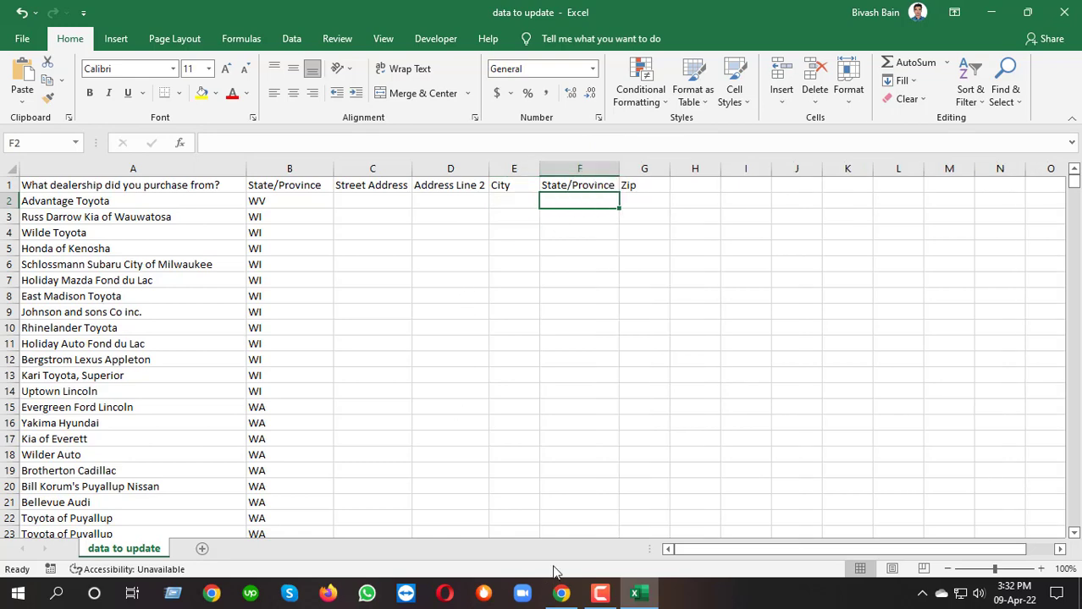
# - Return to the job post in Chrome, read the address lookup request and compare it with the spreadsheet's address columns in Excel
pyautogui.click(560, 593)
pyautogui.scroll(-1, 440, 355)
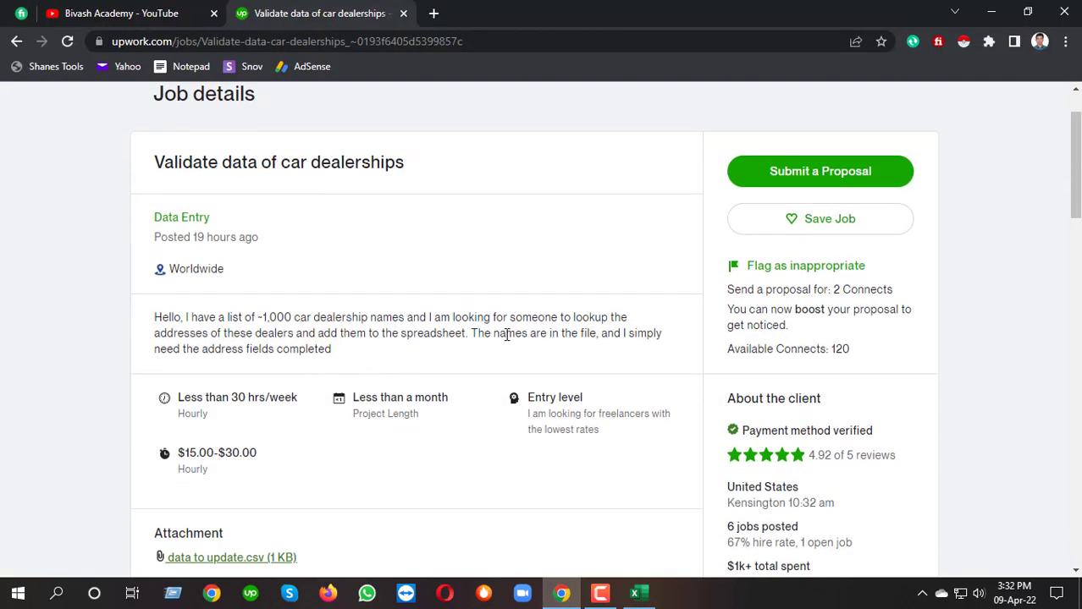
pyautogui.moveTo(430, 318); pyautogui.dragTo(462, 331)
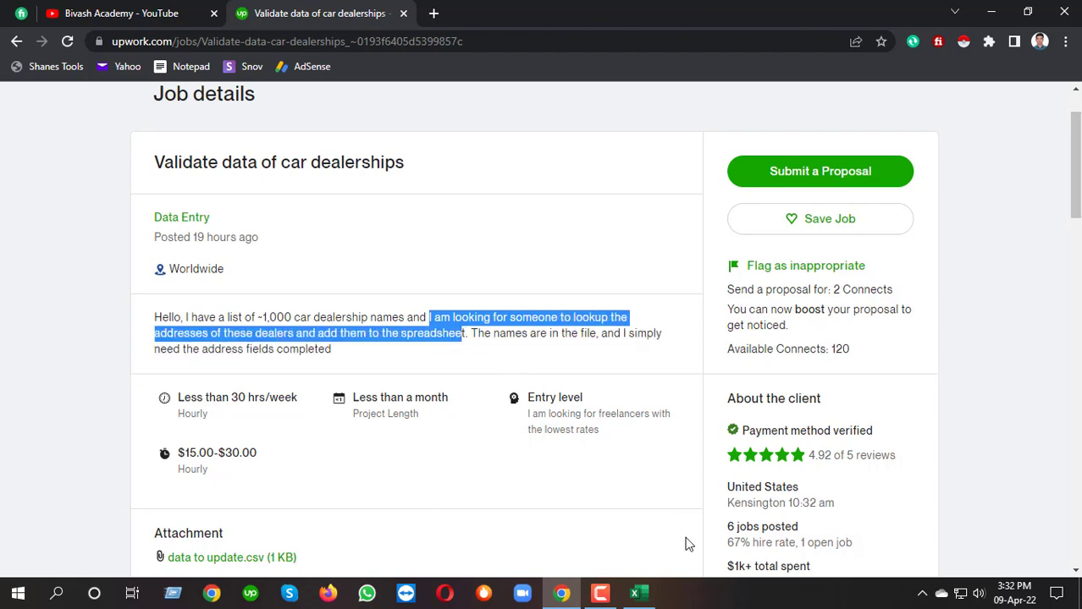
pyautogui.click(637, 593)
pyautogui.click(561, 593)
pyautogui.click(489, 332)
pyautogui.moveTo(471, 333); pyautogui.dragTo(662, 351)
pyautogui.click(287, 367)
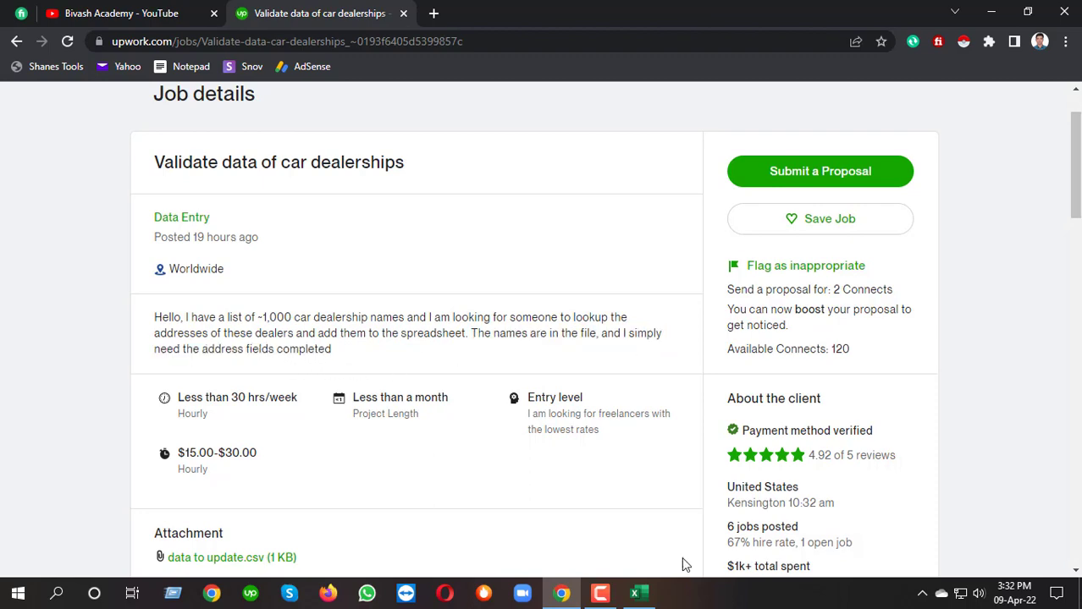
pyautogui.click(634, 593)
pyautogui.click(422, 217)
pyautogui.click(327, 196)
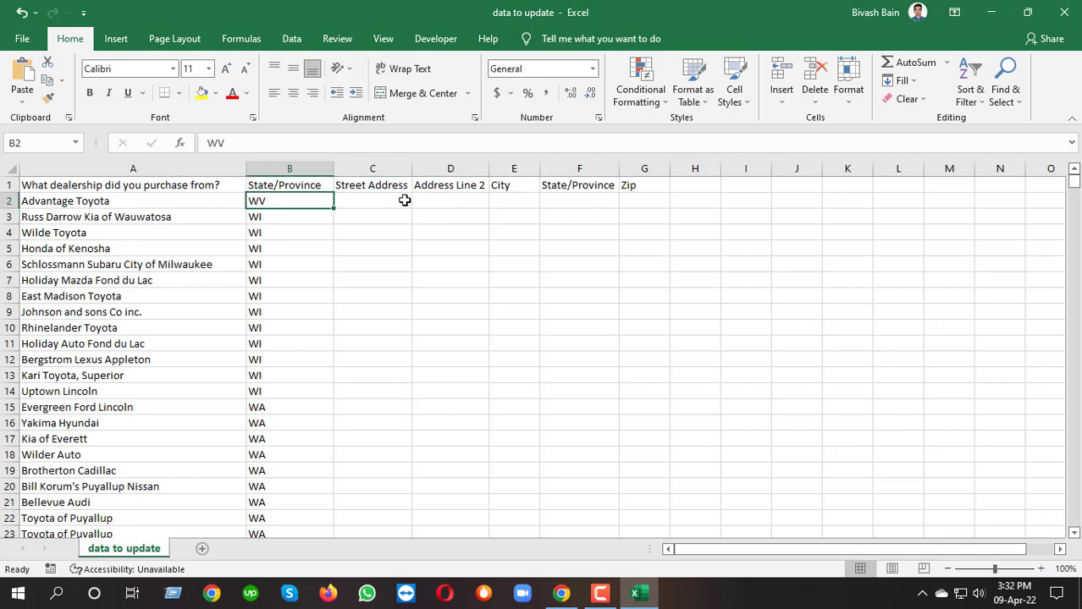
pyautogui.click(582, 217)
# - Switch to Chrome and check the number of proposals in the job's activity section
pyautogui.click(562, 593)
pyautogui.scroll(-3, 457, 408)
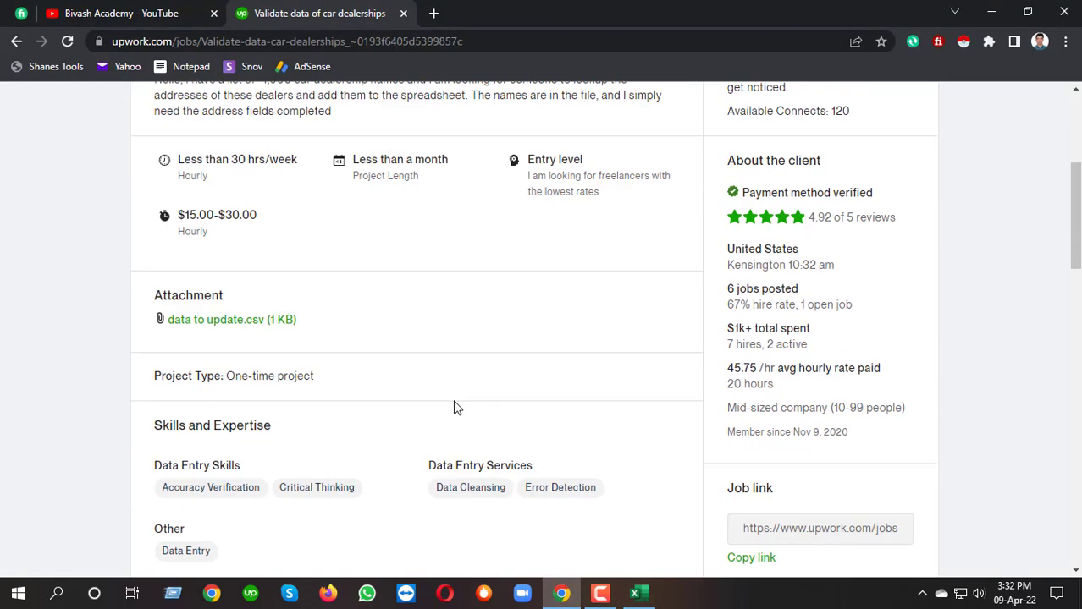
pyautogui.scroll(-3, 454, 414)
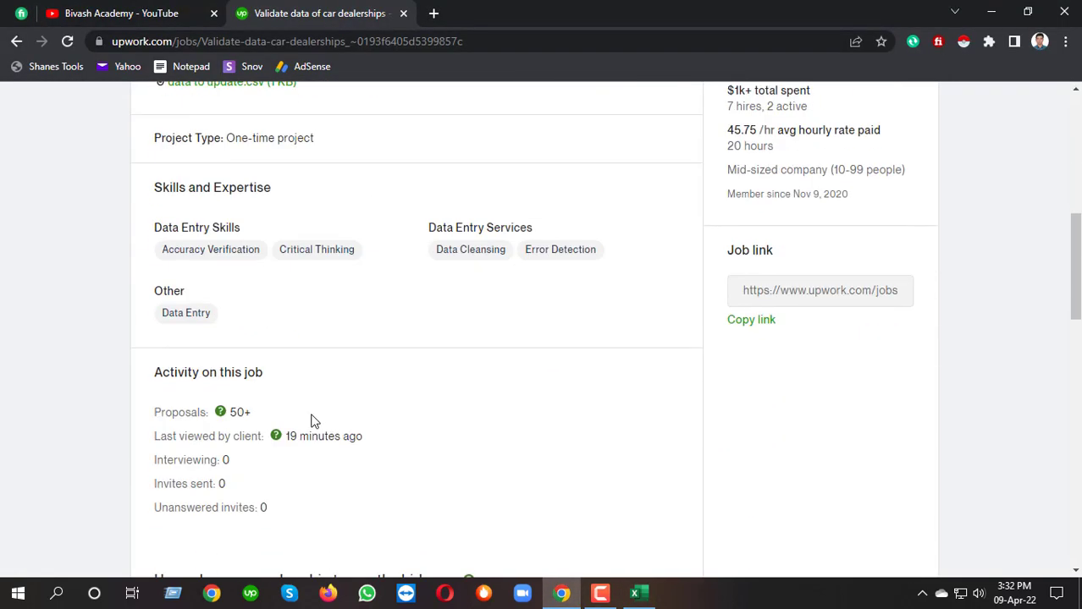
pyautogui.moveTo(230, 415); pyautogui.dragTo(336, 416)
pyautogui.click(353, 416)
# - Examine the client's average hourly rate paid and hire rate in the client information
pyautogui.scroll(4, 394, 437)
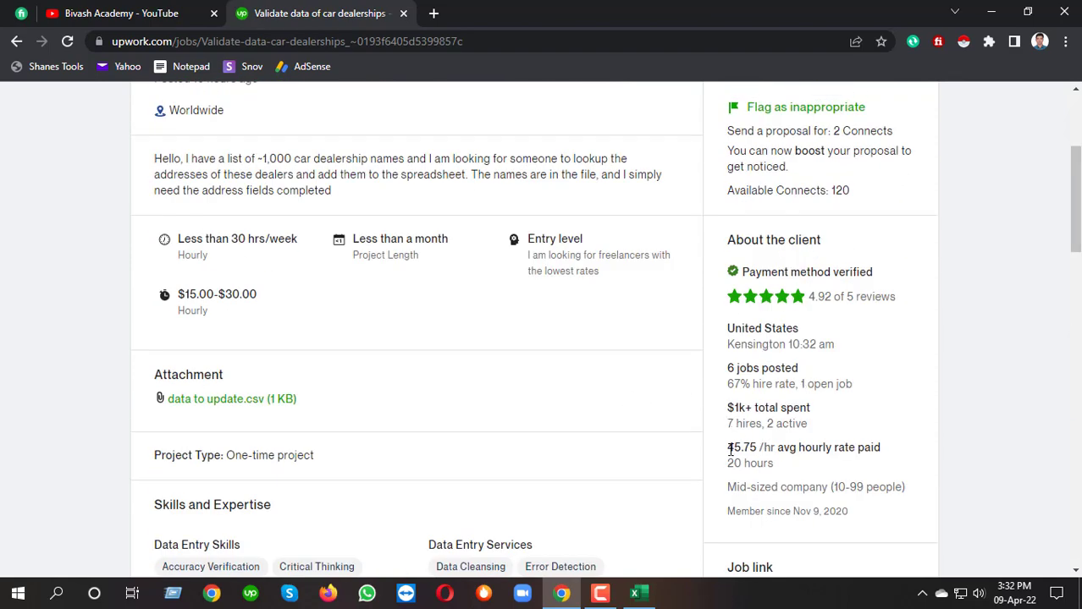
pyautogui.moveTo(730, 449); pyautogui.dragTo(781, 451)
pyautogui.click(812, 451)
pyautogui.moveTo(727, 448); pyautogui.dragTo(766, 448)
pyautogui.click(745, 447)
pyautogui.click(775, 447)
pyautogui.scroll(1, 750, 442)
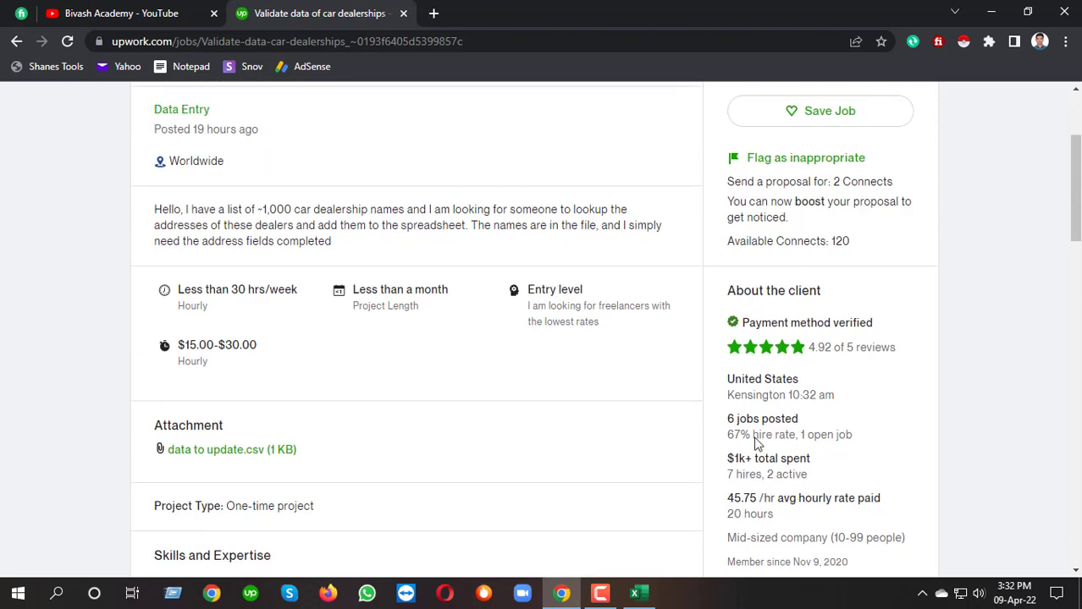
pyautogui.moveTo(724, 464); pyautogui.dragTo(760, 464)
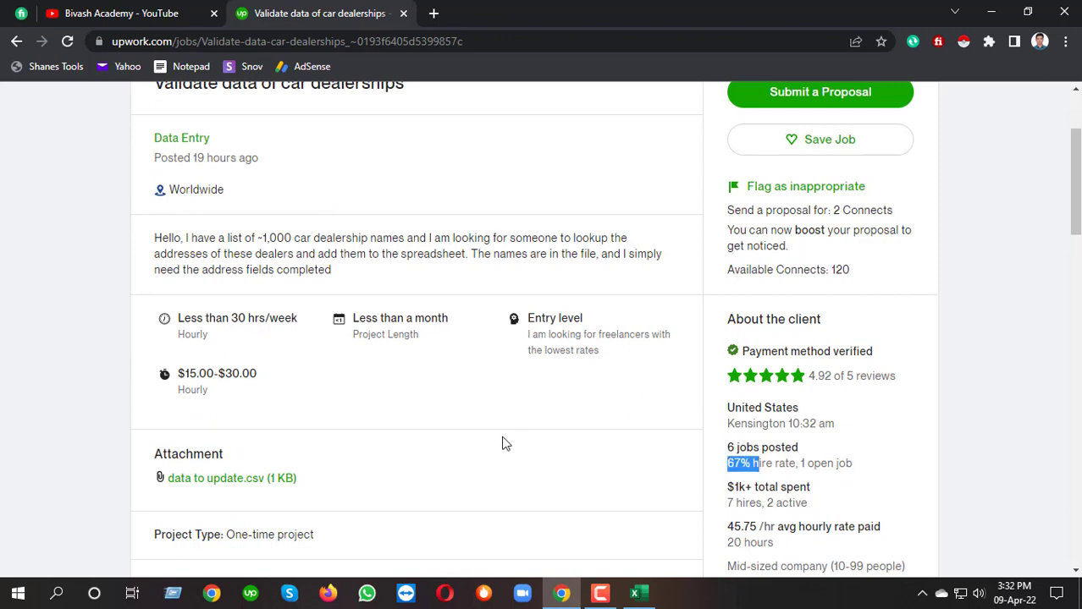
pyautogui.click(502, 442)
pyautogui.scroll(2, 483, 437)
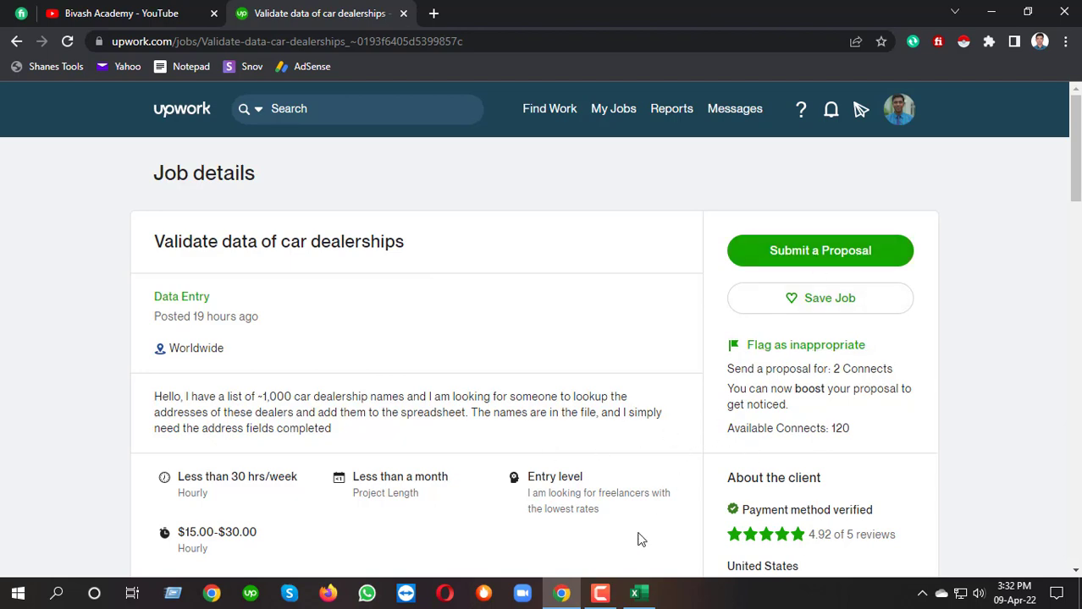
# - Copy the dealership name Advantage Toyota from cell A2 in Excel and search Google for it in a new Chrome tab
pyautogui.click(639, 593)
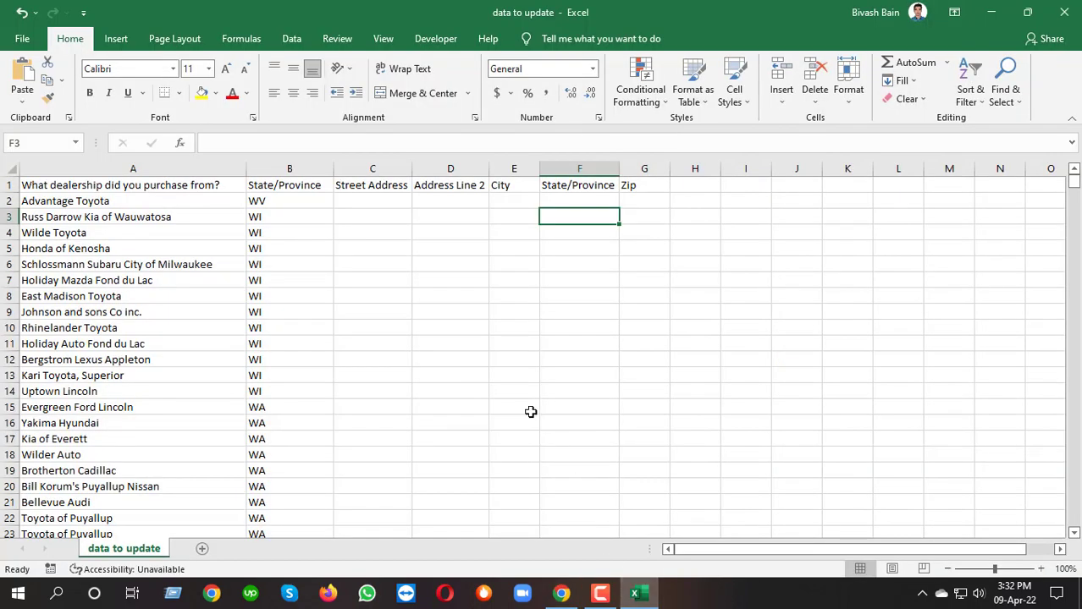
pyautogui.click(129, 203)
pyautogui.hotkey('ctrl', 'c')
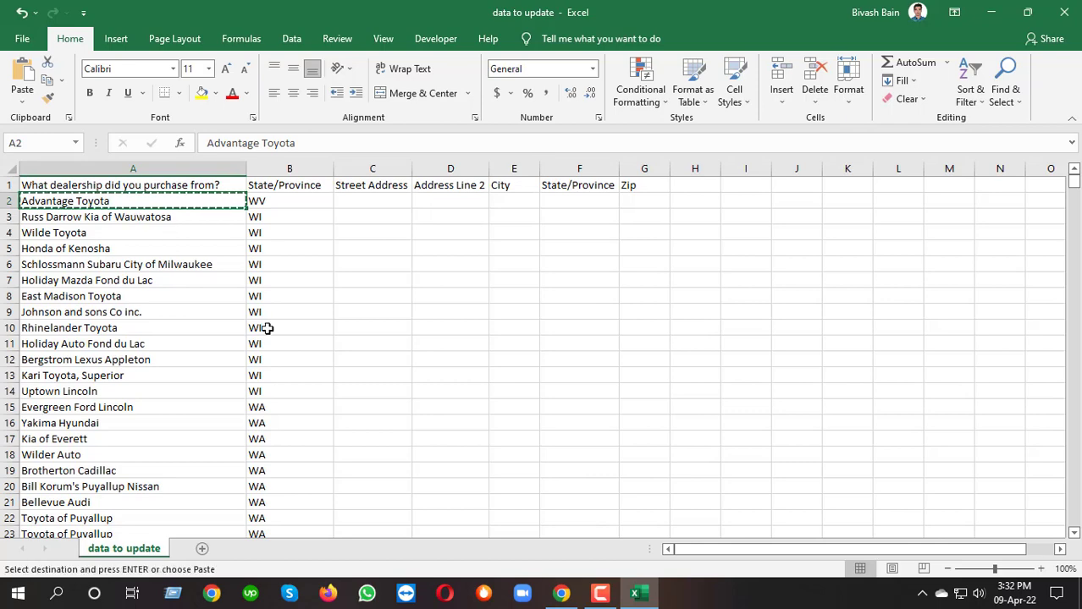
pyautogui.click(133, 168)
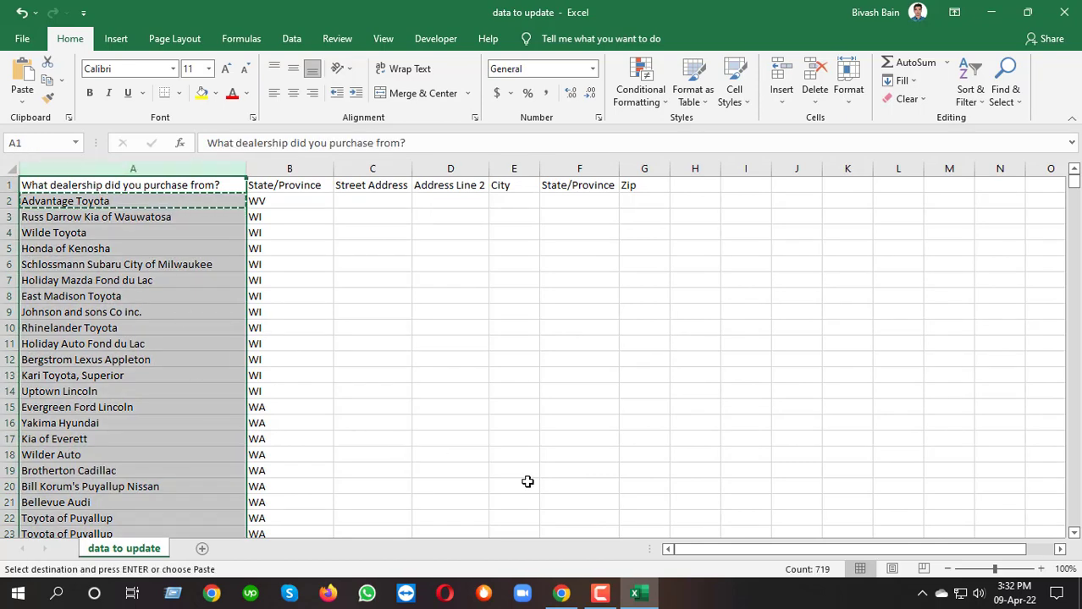
pyautogui.click(561, 594)
pyautogui.click(429, 14)
pyautogui.hotkey('ctrl', 'v')
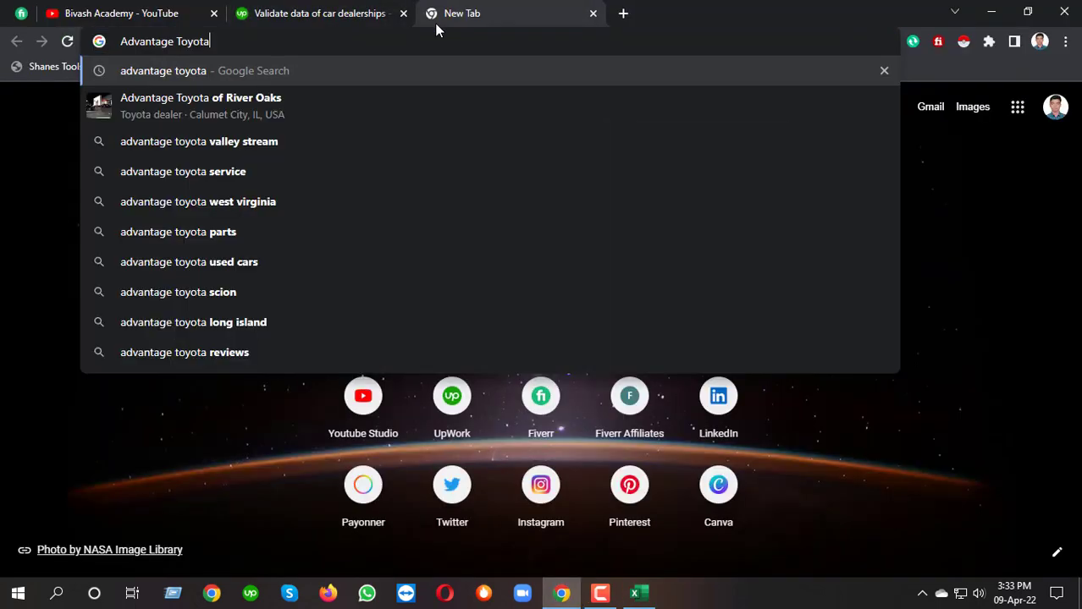
pyautogui.press('Return')
# - Switch to Excel to check the first State/Province column for the dealerships and return to the Chrome search results
pyautogui.click(637, 593)
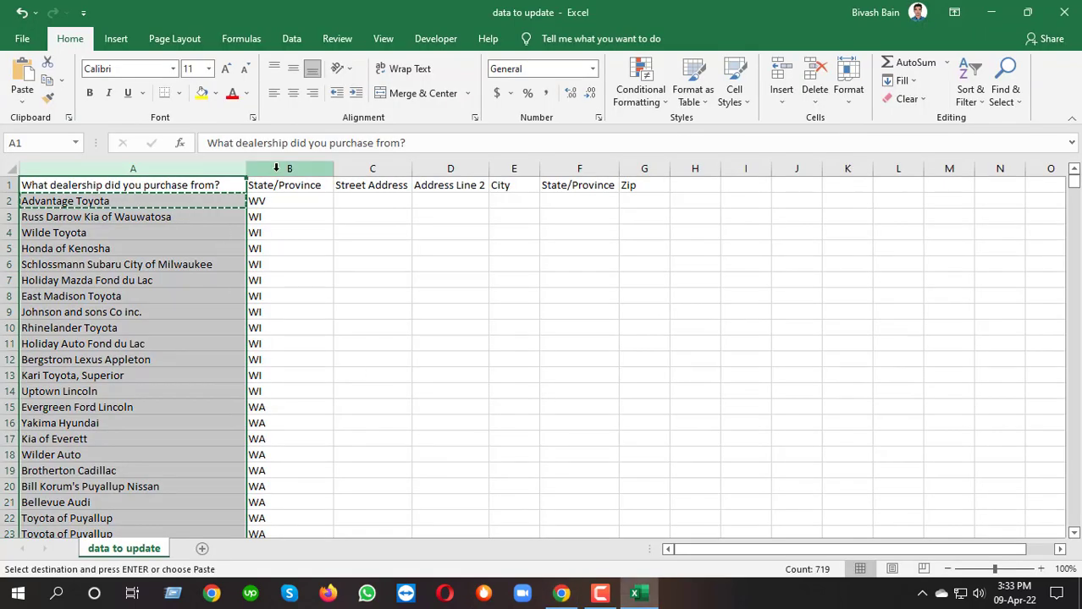
pyautogui.click(289, 169)
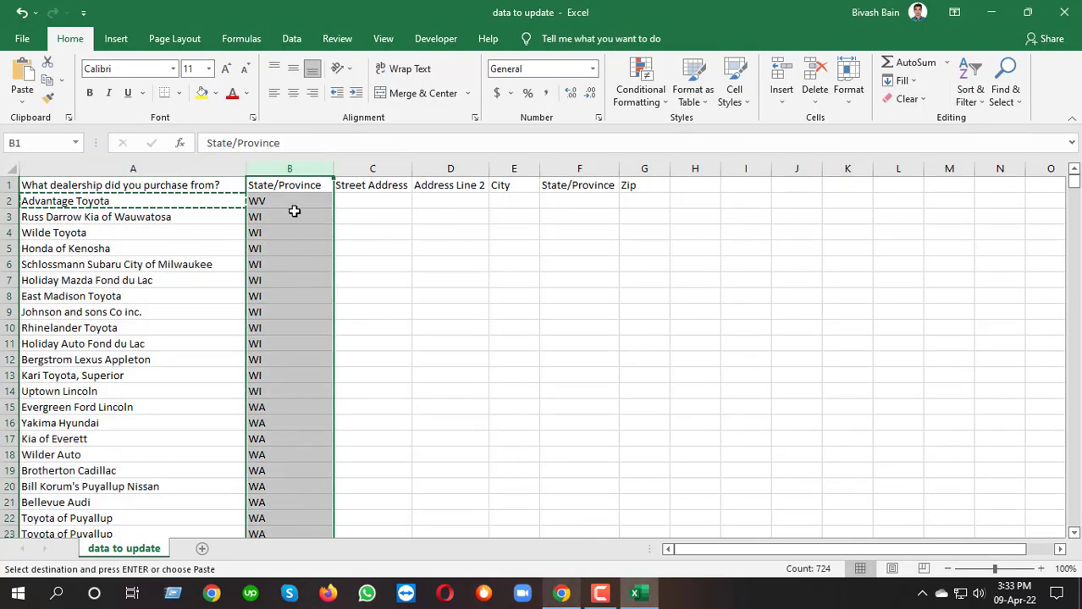
pyautogui.click(569, 594)
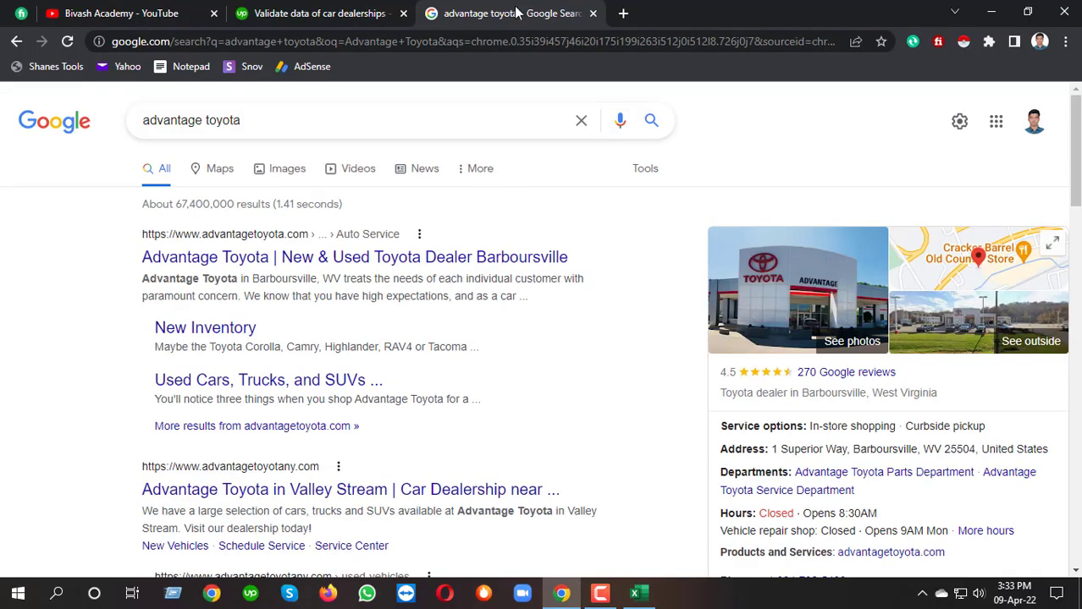
# - Copy Advantage Toyota's address through the zip code from the search results and paste it into Street Address cell C2 in Excel
pyautogui.doubleClick(930, 452)
pyautogui.moveTo(773, 452); pyautogui.dragTo(976, 451)
pyautogui.rightClick(975, 451)
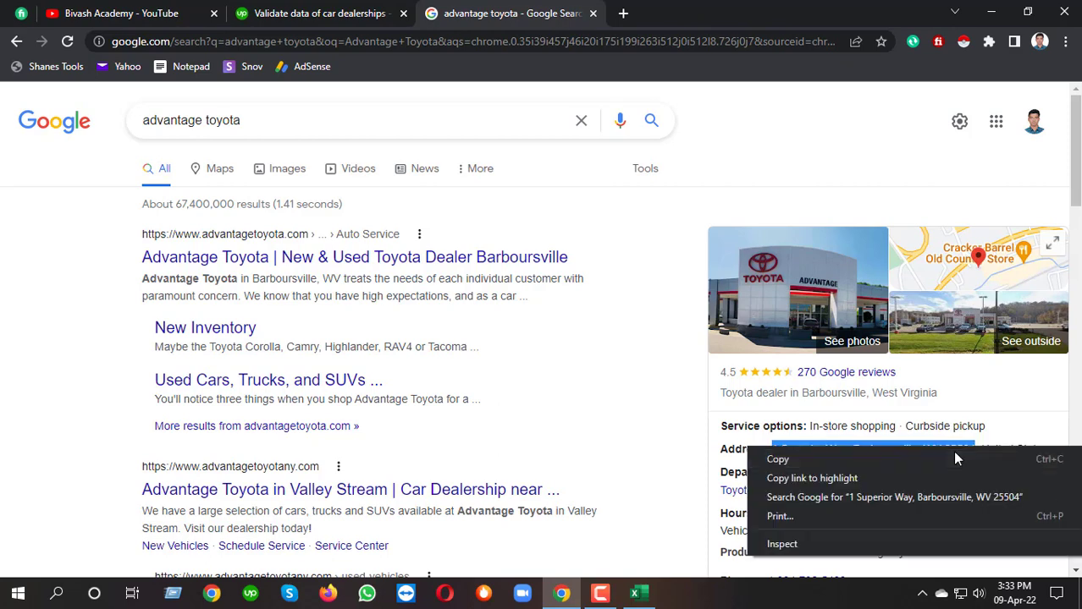
pyautogui.click(922, 452)
pyautogui.click(636, 593)
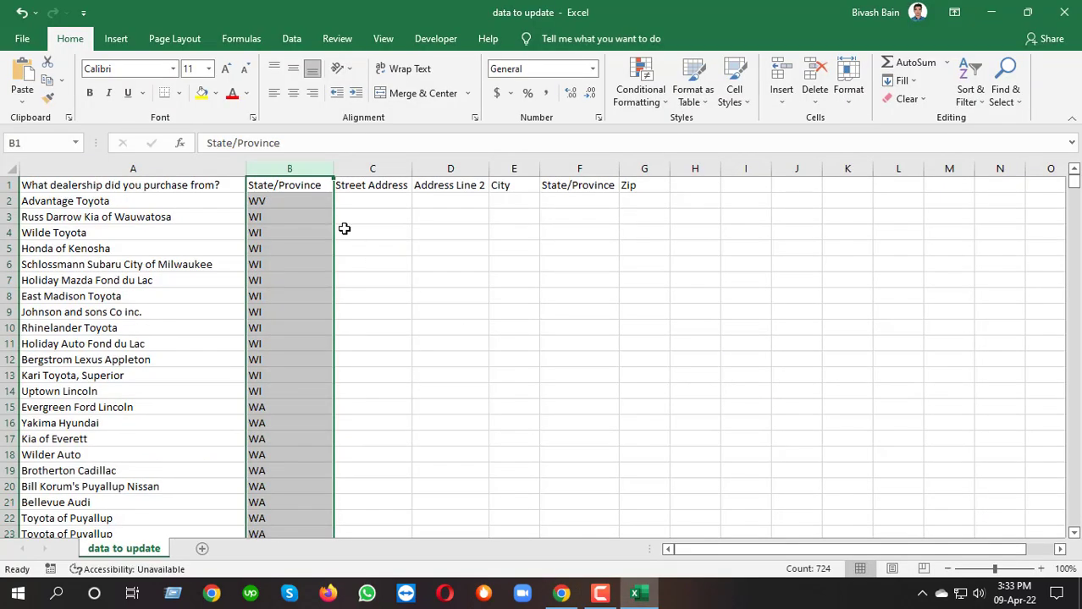
pyautogui.click(363, 201)
pyautogui.hotkey('ctrl', 'v')
pyautogui.press('Return')
# - Fit the width of the Street Address column to the pasted address
pyautogui.click(370, 297)
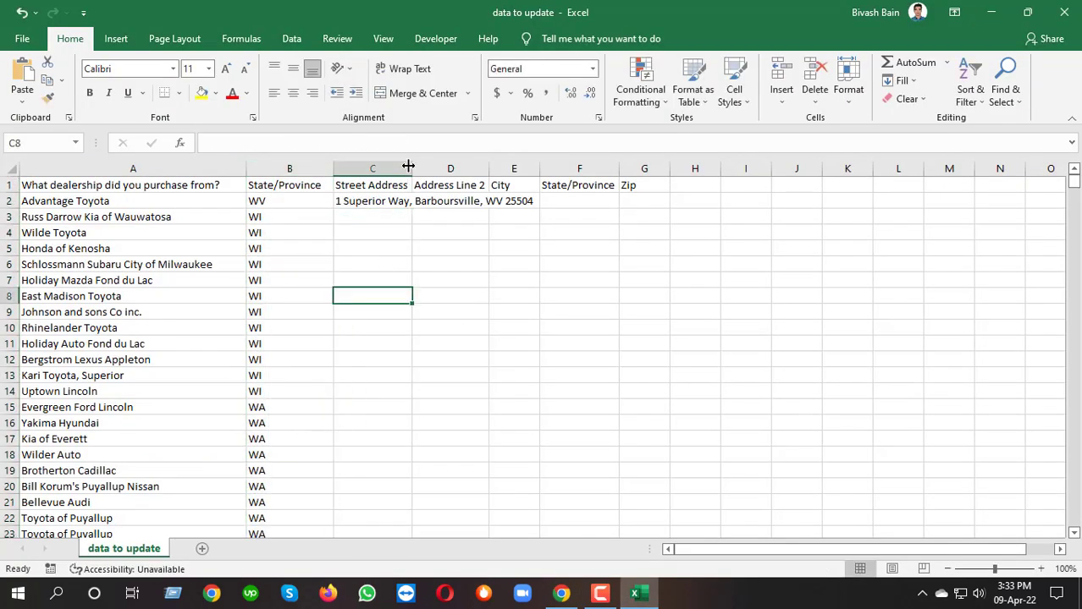
pyautogui.doubleClick(413, 166)
pyautogui.press('Up')
pyautogui.press('Up')
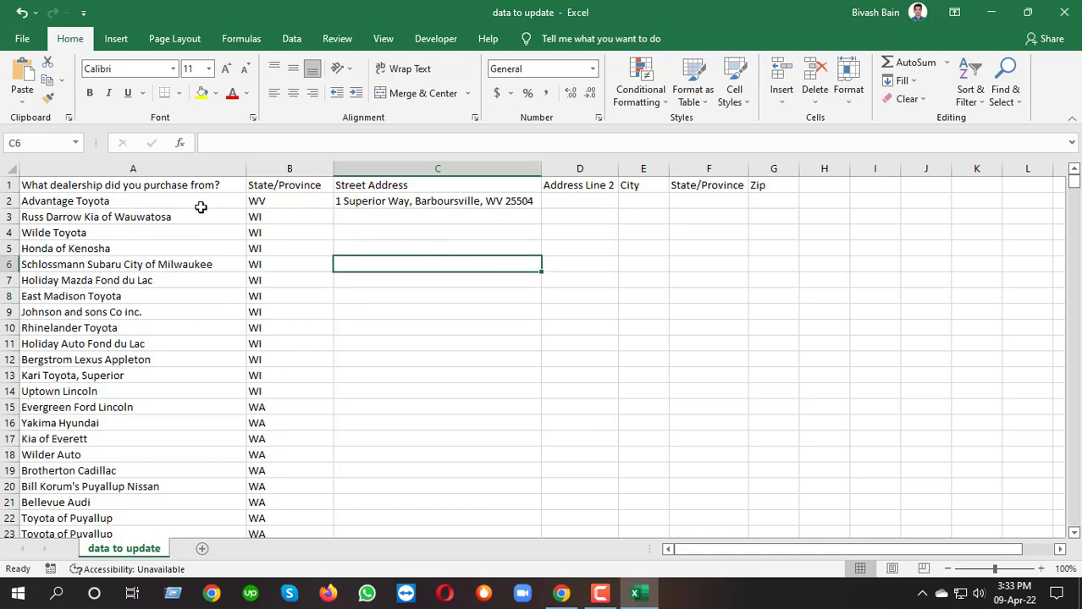
# - Copy the dealership name Russ Darrow Kia of Wauwatosa from cell A3 and search Google for it in Chrome
pyautogui.click(158, 215)
pyautogui.hotkey('ctrl', 'c')
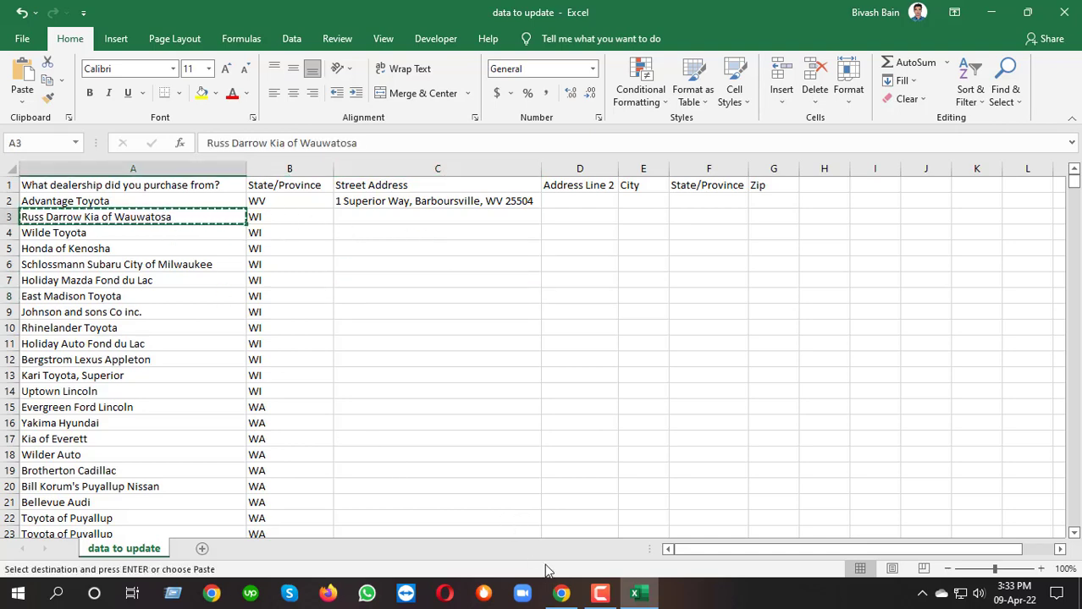
pyautogui.click(561, 594)
pyautogui.click(365, 42)
pyautogui.hotkey('ctrl', 'v')
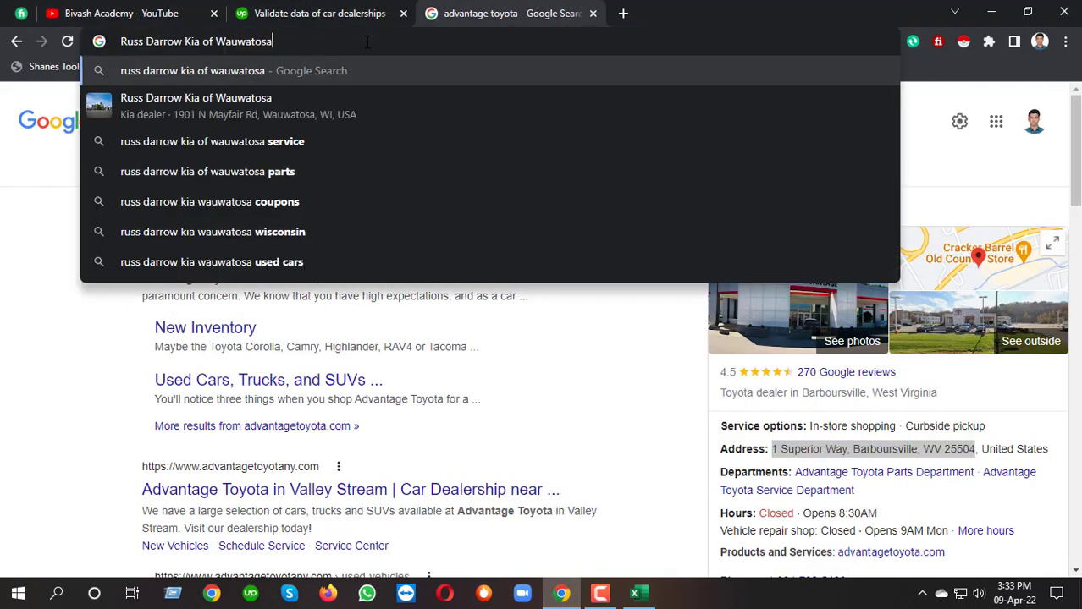
pyautogui.press('Return')
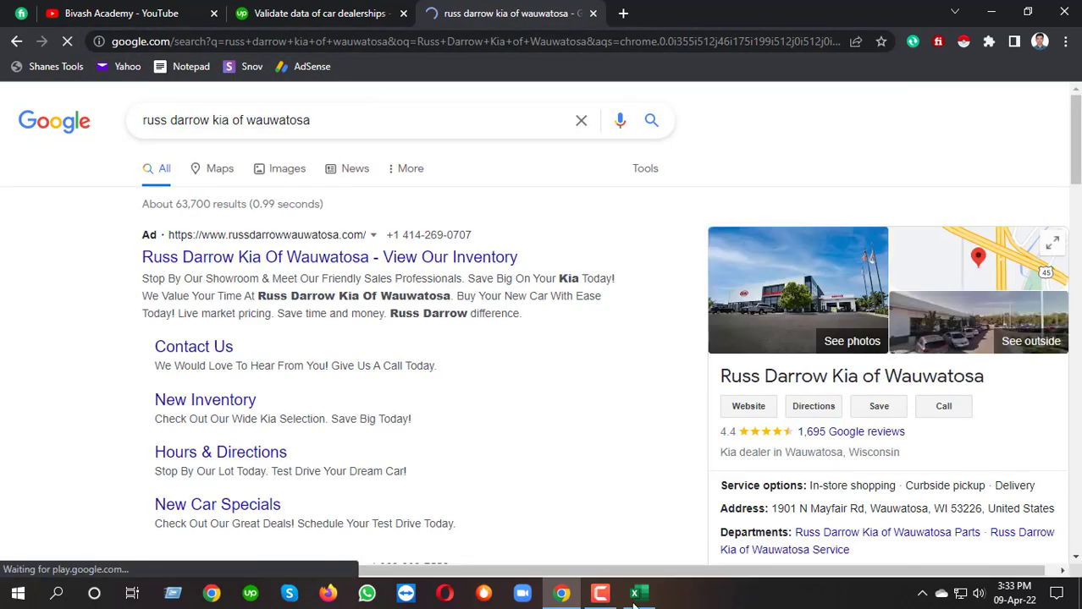
# - Copy Russ Darrow Kia of Wauwatosa's address through the zip code and paste it into Street Address cell C3 in Excel
pyautogui.click(644, 596)
pyautogui.click(641, 594)
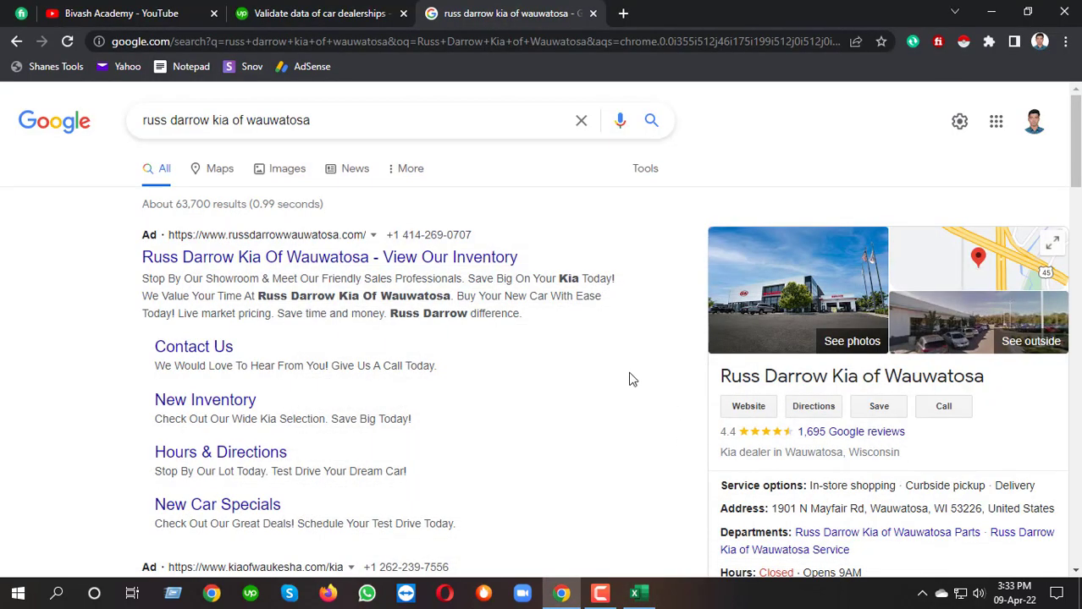
pyautogui.scroll(-1, 661, 369)
pyautogui.scroll(-1, 661, 369)
pyautogui.moveTo(773, 427); pyautogui.dragTo(982, 430)
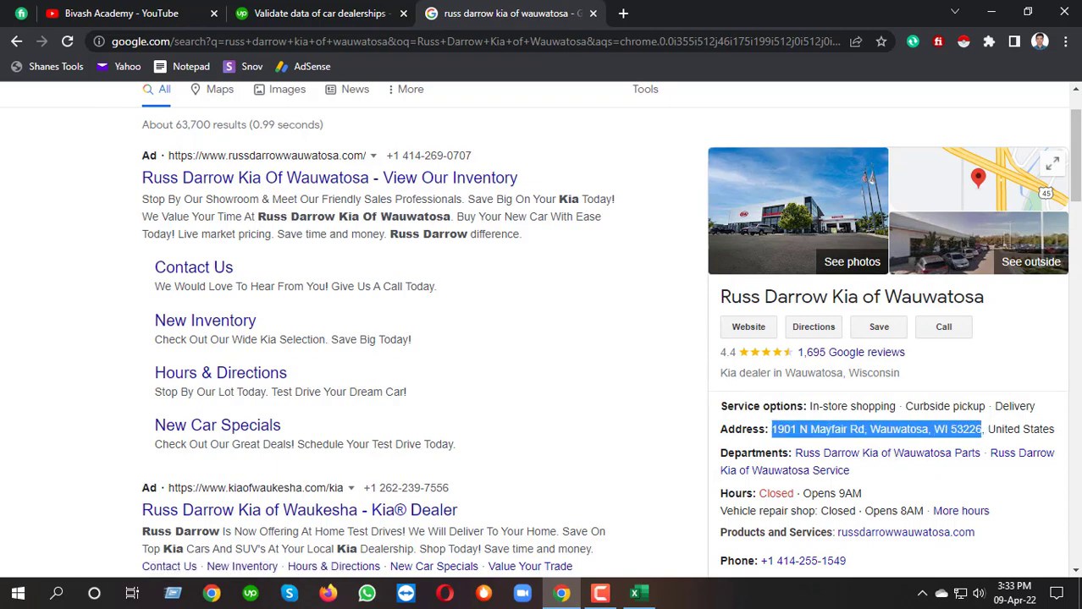
pyautogui.click(634, 594)
pyautogui.click(361, 220)
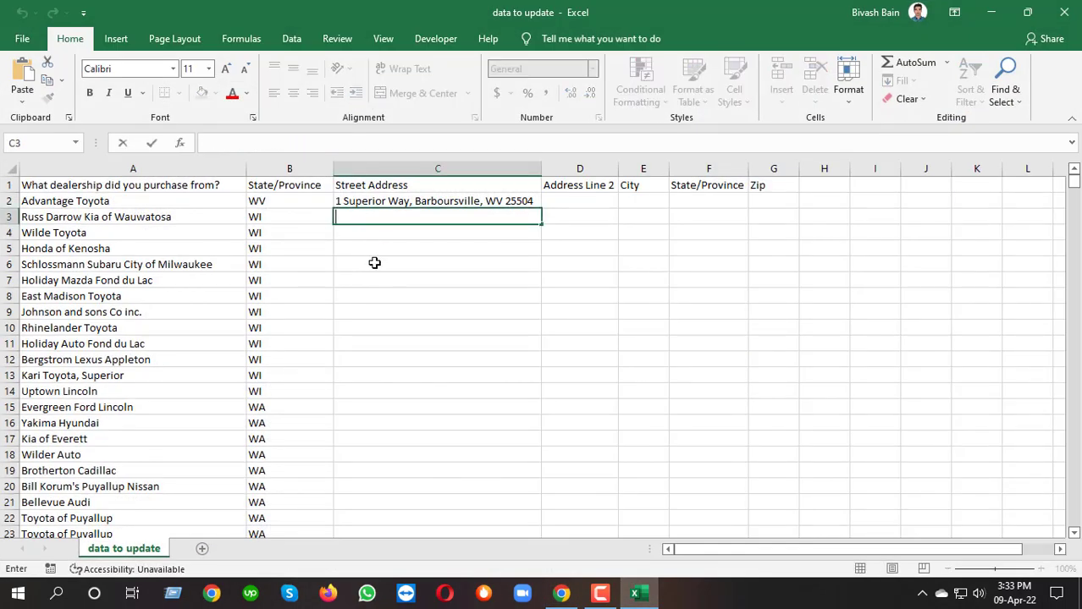
pyautogui.hotkey('ctrl', 'v')
pyautogui.click(258, 216)
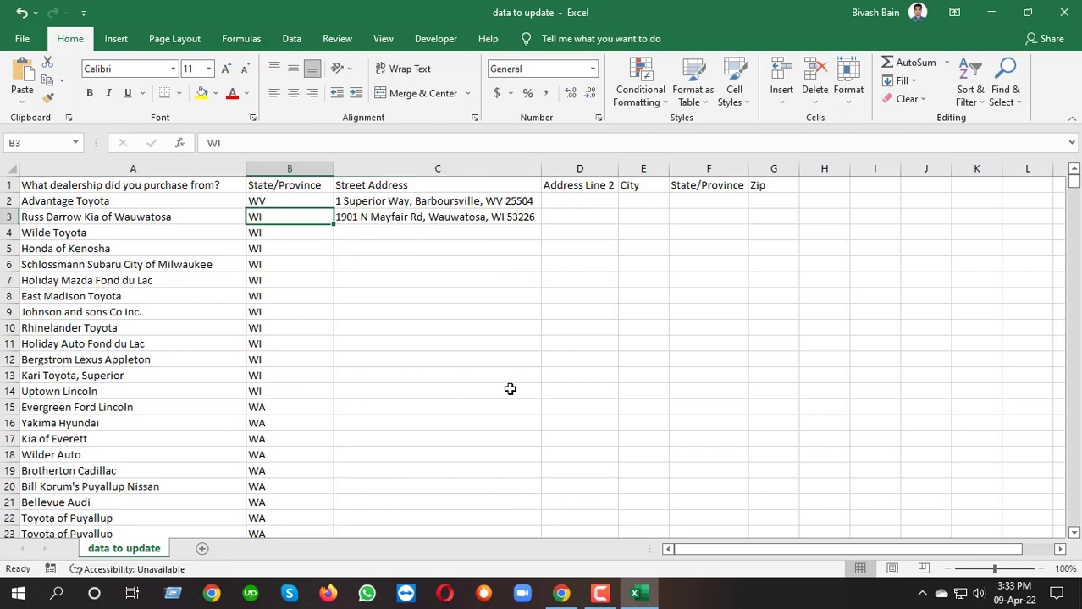
pyautogui.click(504, 218)
# - Copy the dealership name Wilde Toyota from cell A4 and search Google for it in Chrome
pyautogui.click(201, 233)
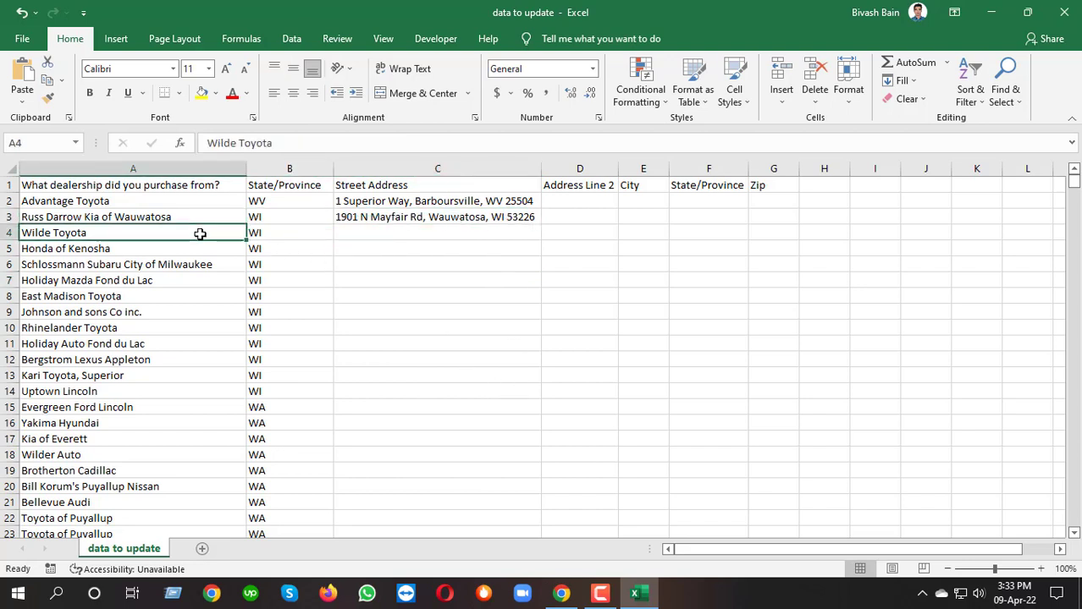
pyautogui.hotkey('ctrl', 'c')
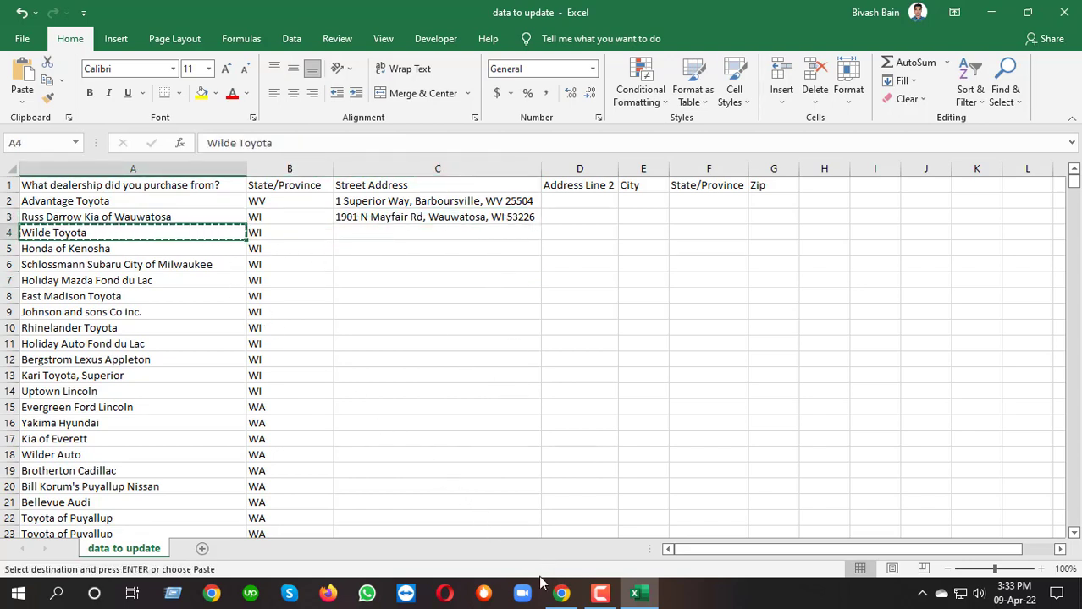
pyautogui.click(561, 593)
pyautogui.hotkey('ctrl', 'l')
pyautogui.hotkey('ctrl', 'v')
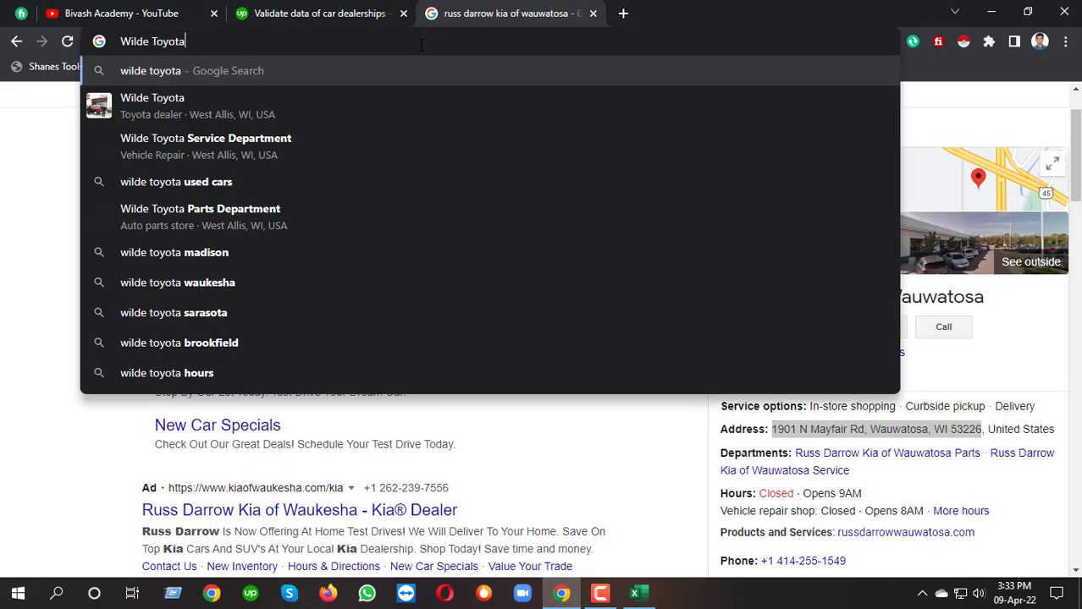
pyautogui.press('Return')
# - Copy Wilde Toyota's address through the zip code from the search results and paste it into Street Address cell C4 in Excel
pyautogui.scroll(-2, 745, 356)
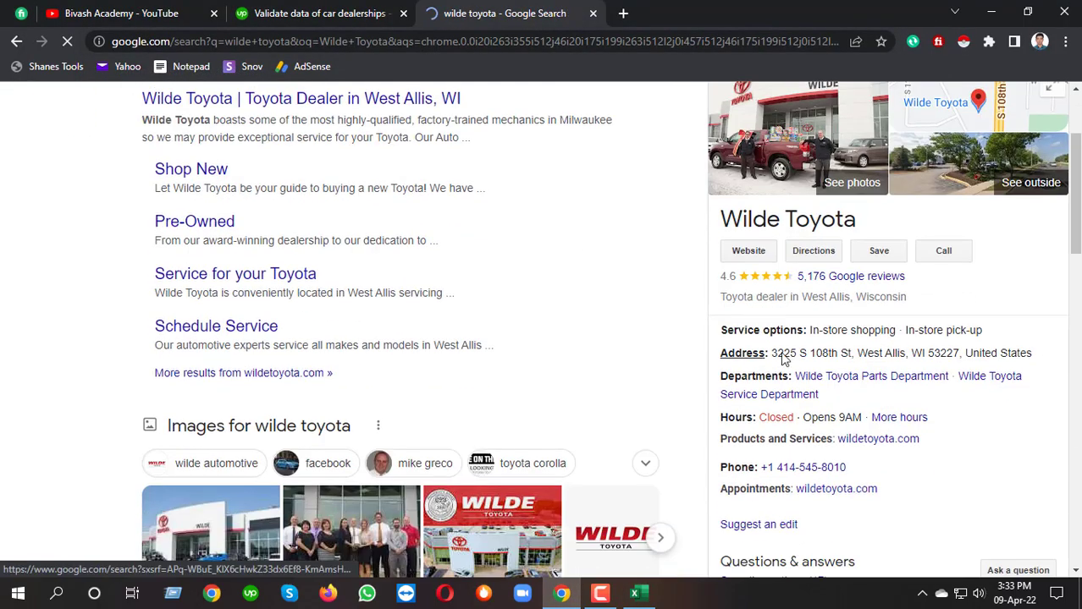
pyautogui.moveTo(778, 356); pyautogui.dragTo(962, 355)
pyautogui.rightClick(929, 352)
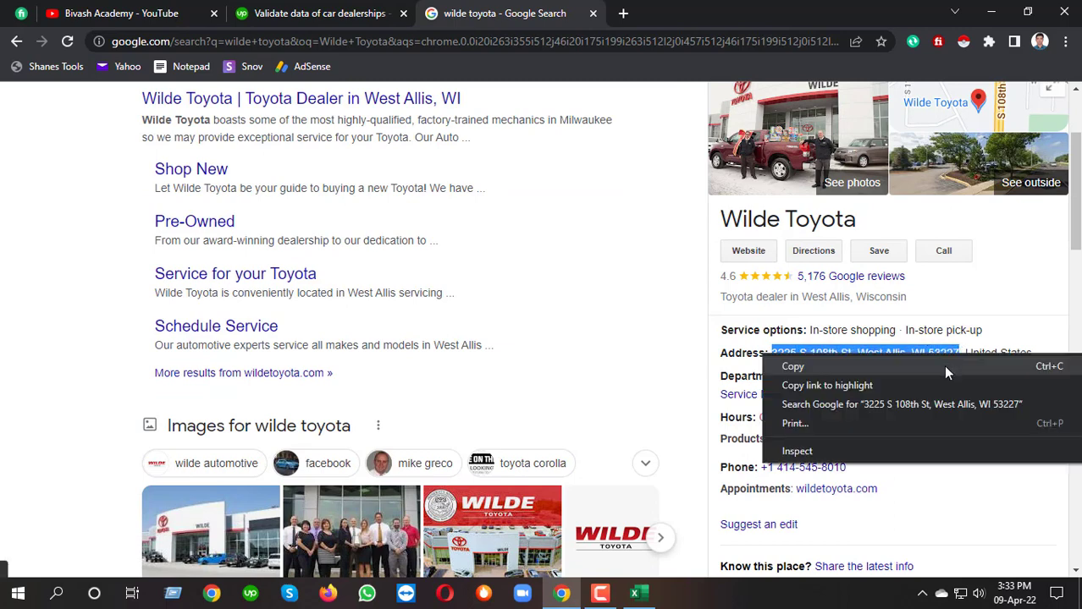
pyautogui.click(943, 365)
pyautogui.hotkey('alt', 'Tab')
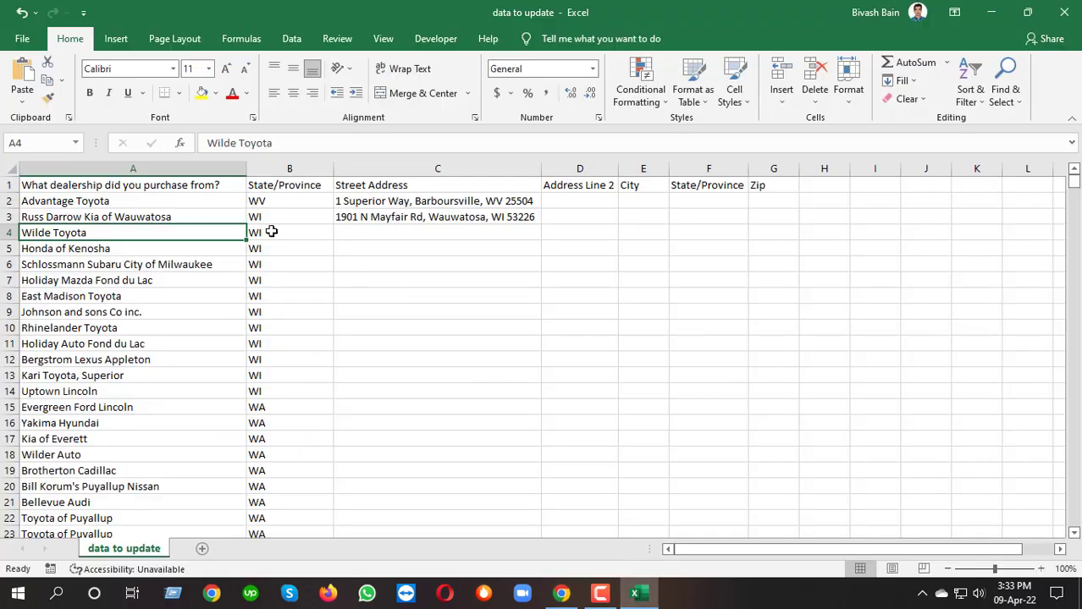
pyautogui.doubleClick(367, 232)
pyautogui.hotkey('ctrl', 'v')
pyautogui.click(394, 316)
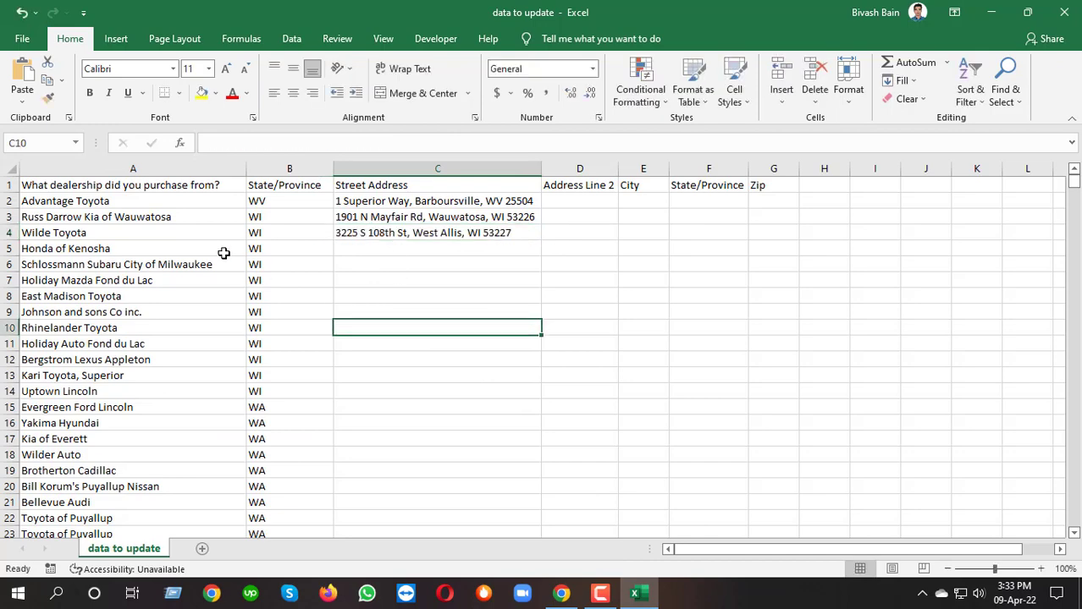
# - Copy the dealership name Honda of Kenosha from cell A5 and search Google for it in Chrome
pyautogui.click(207, 247)
pyautogui.hotkey('ctrl', 'c')
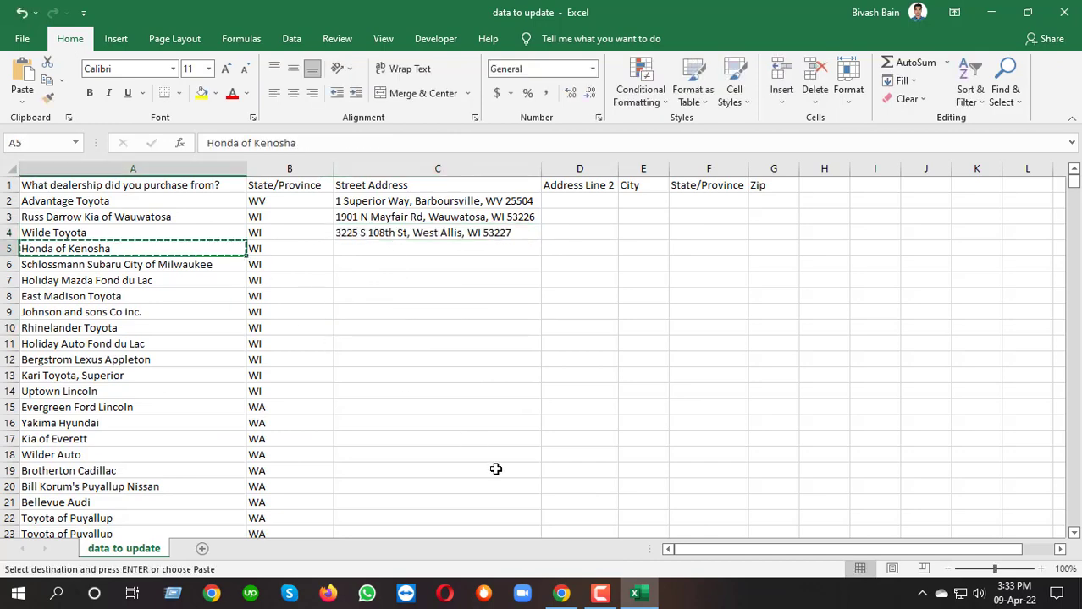
pyautogui.click(561, 593)
pyautogui.click(251, 44)
pyautogui.hotkey('ctrl', 'v')
pyautogui.press('Return')
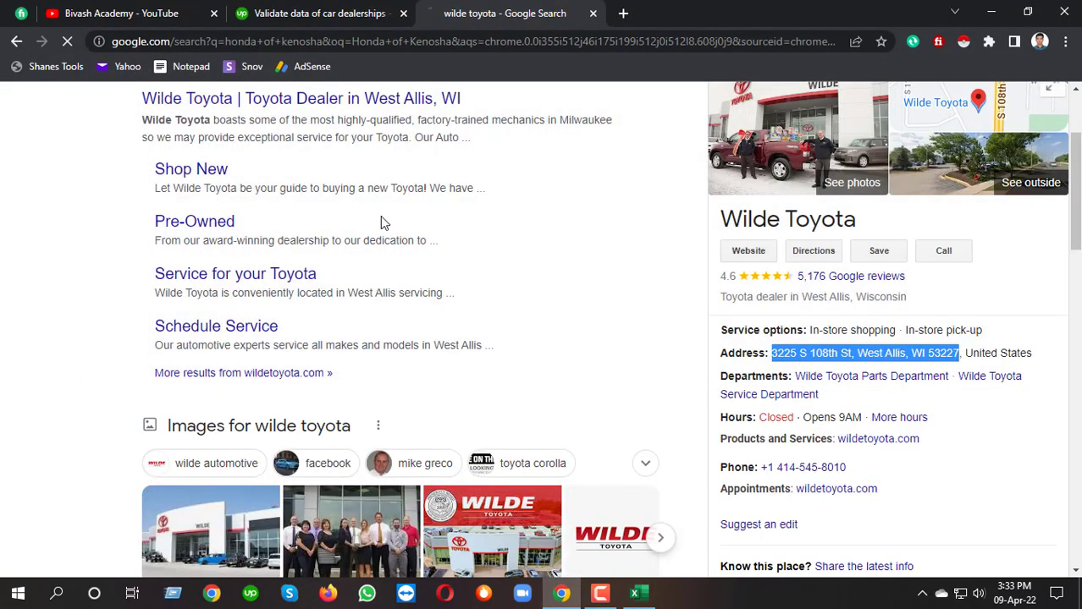
# - Copy Honda of Kenosha's address through the zip code from the search results and paste it into Street Address cell C5 in Excel
pyautogui.scroll(-2, 801, 378)
pyautogui.scroll(-1, 802, 379)
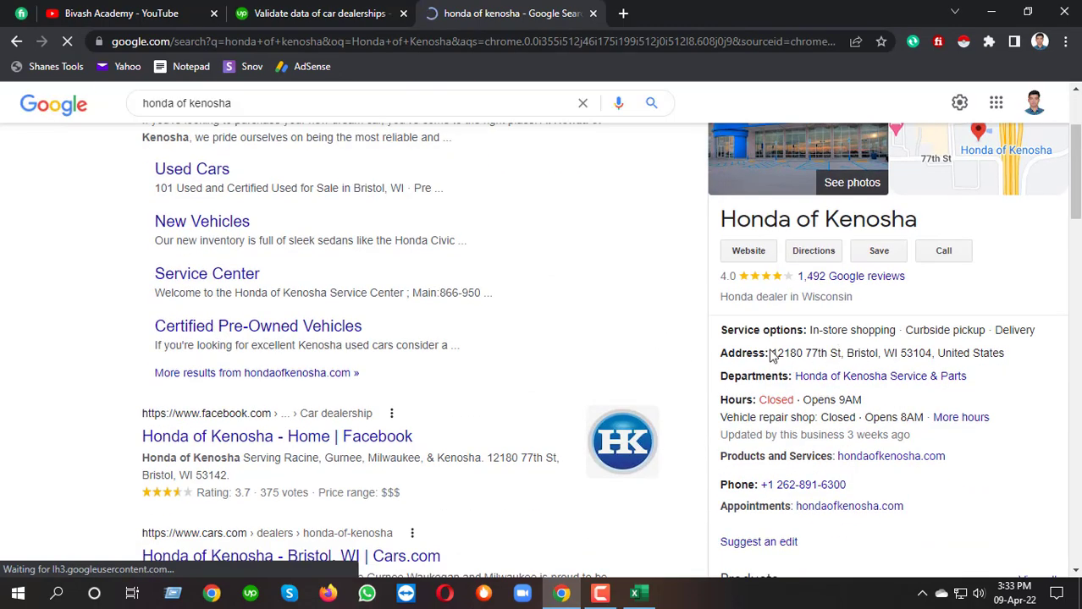
pyautogui.moveTo(771, 353); pyautogui.dragTo(928, 356)
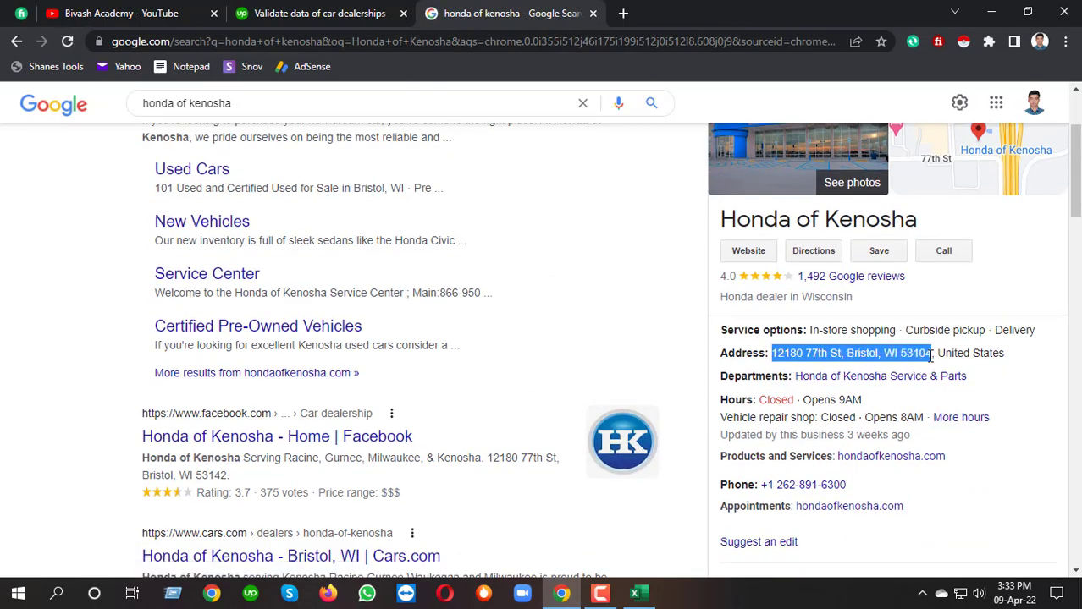
pyautogui.click(634, 593)
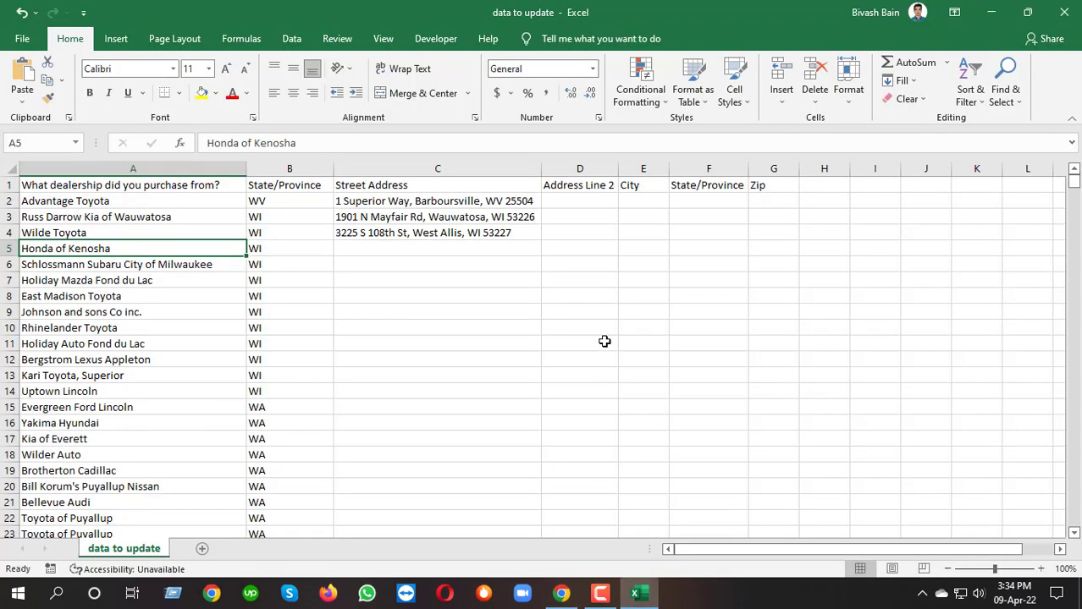
pyautogui.doubleClick(399, 248)
pyautogui.hotkey('ctrl', 'v')
pyautogui.click(408, 347)
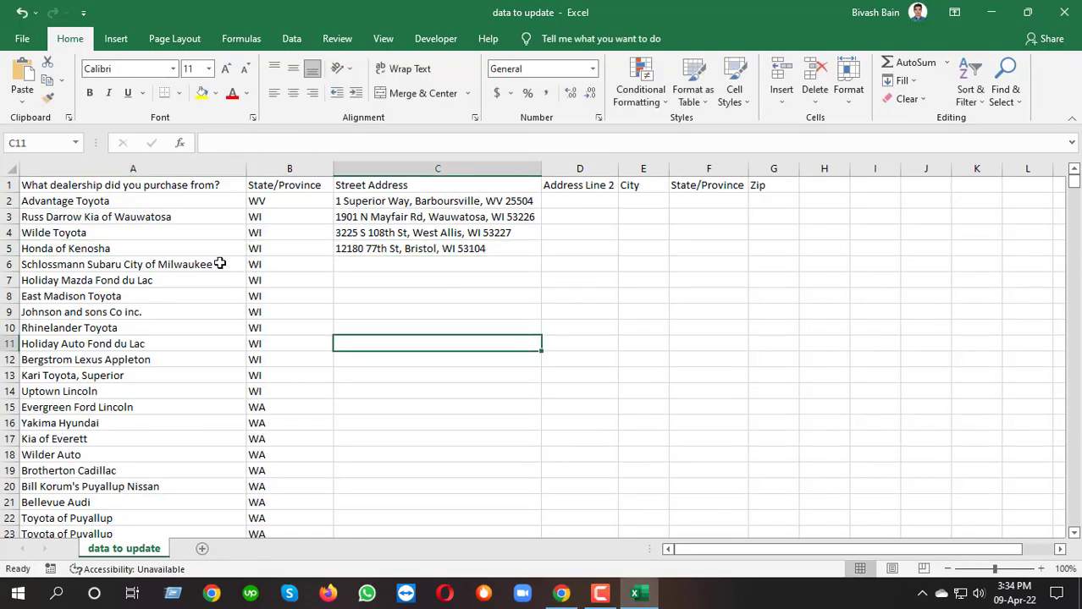
# - Copy the dealership name Schlossmann Subaru City of Milwaukee from cell A6 and look up its address on Google in Chrome
pyautogui.click(220, 265)
pyautogui.hotkey('ctrl', 'c')
pyautogui.click(561, 593)
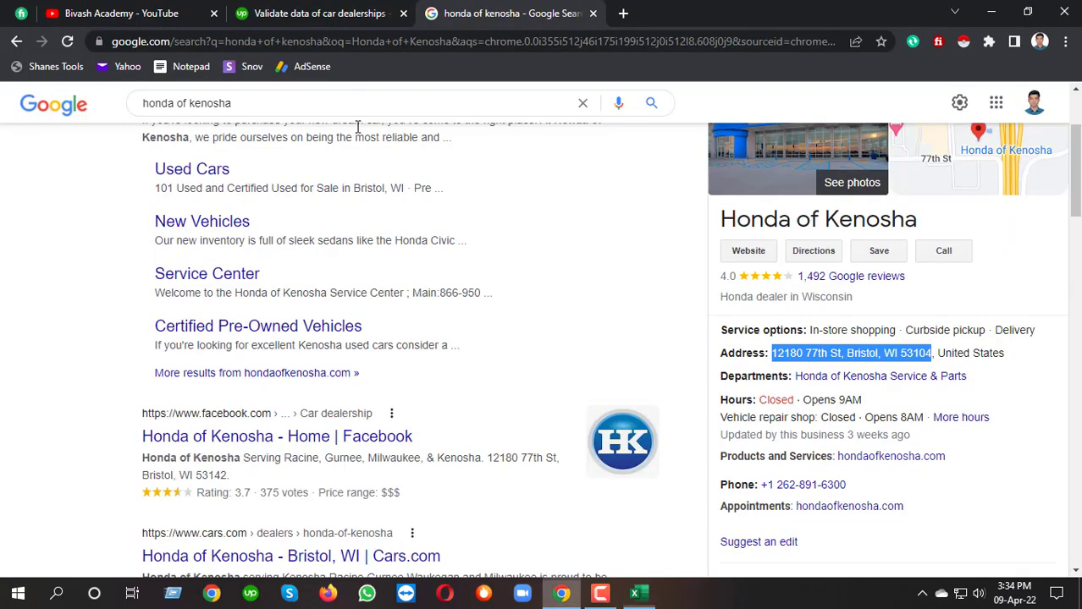
pyautogui.click(312, 41)
pyautogui.hotkey('ctrl', 'v')
pyautogui.press('Return')
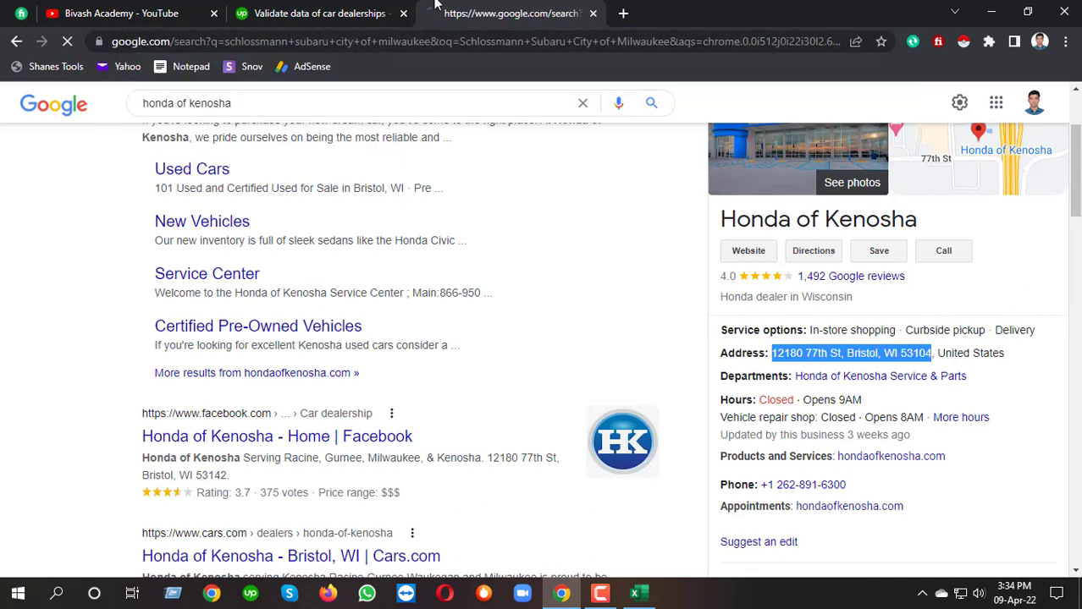
pyautogui.click(355, 13)
pyautogui.hotkey('ctrl', 'Tab')
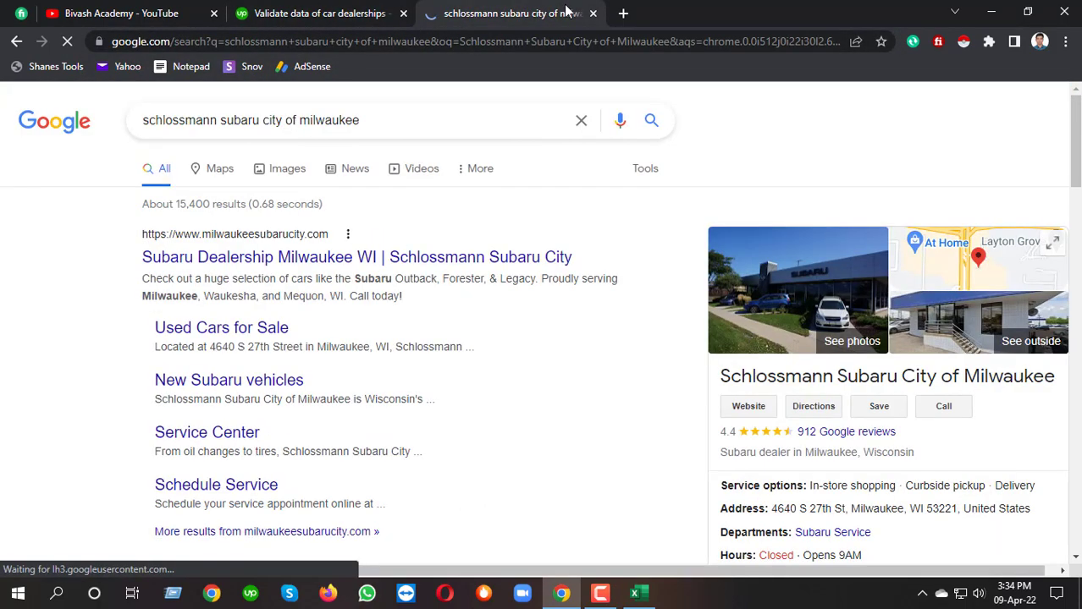
pyautogui.scroll(-2, 804, 326)
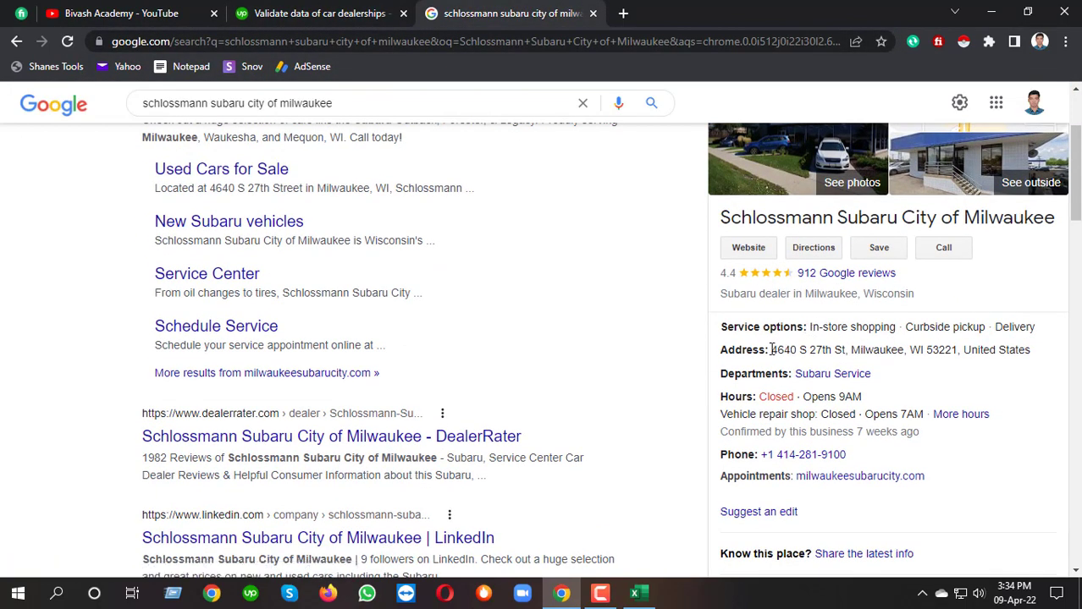
# - Copy Schlossmann Subaru City of Milwaukee's address through the zip code from the search results and paste it into cell C6 in Excel
pyautogui.moveTo(774, 350); pyautogui.dragTo(957, 353)
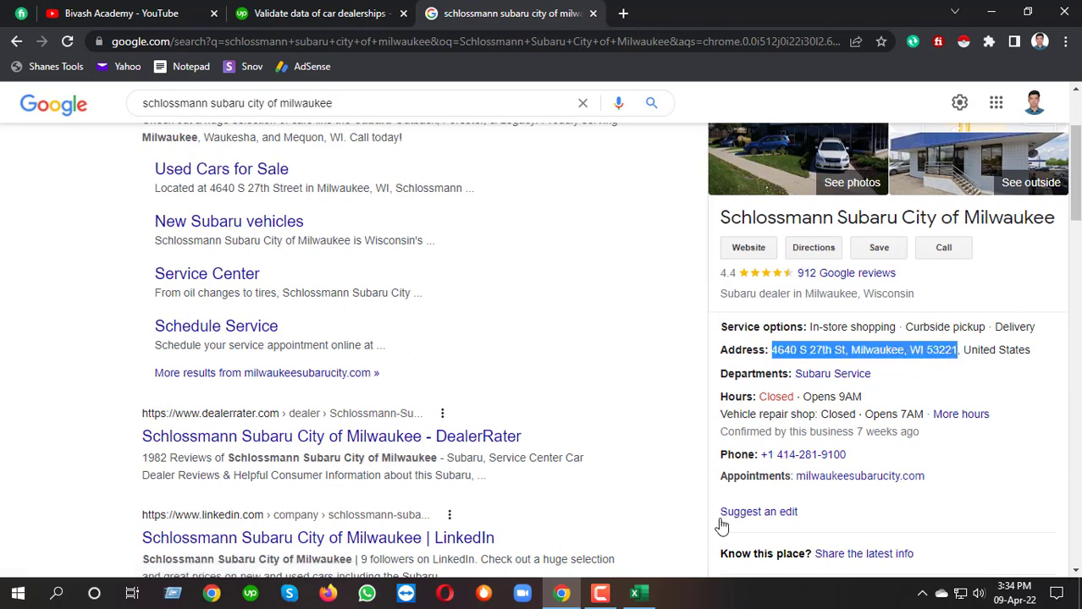
pyautogui.click(636, 594)
pyautogui.click(346, 263)
pyautogui.hotkey('ctrl', 'v')
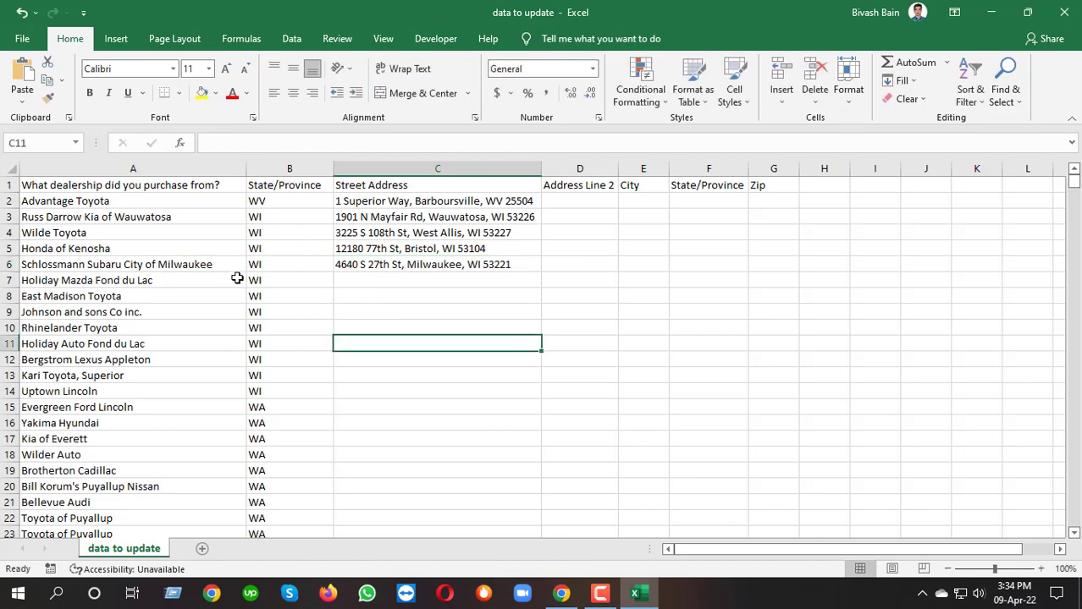
# - Copy the dealership name Holiday Mazda Fond du Lac from cell A7 and look up its address on Google in Chrome
pyautogui.click(222, 280)
pyautogui.hotkey('ctrl', 'c')
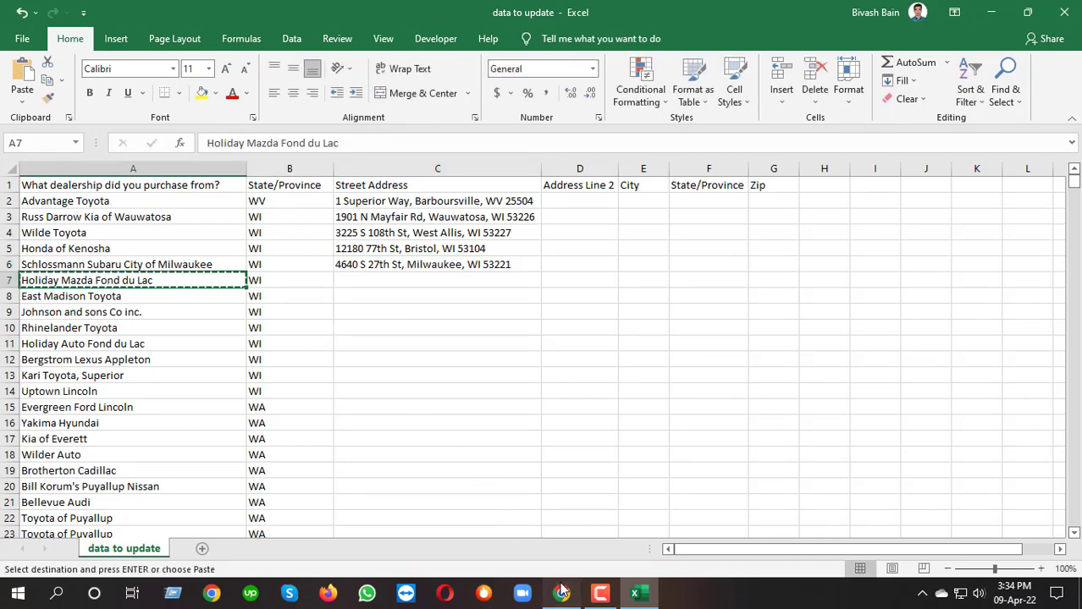
pyautogui.click(561, 593)
pyautogui.click(324, 51)
pyautogui.hotkey('ctrl', 'v')
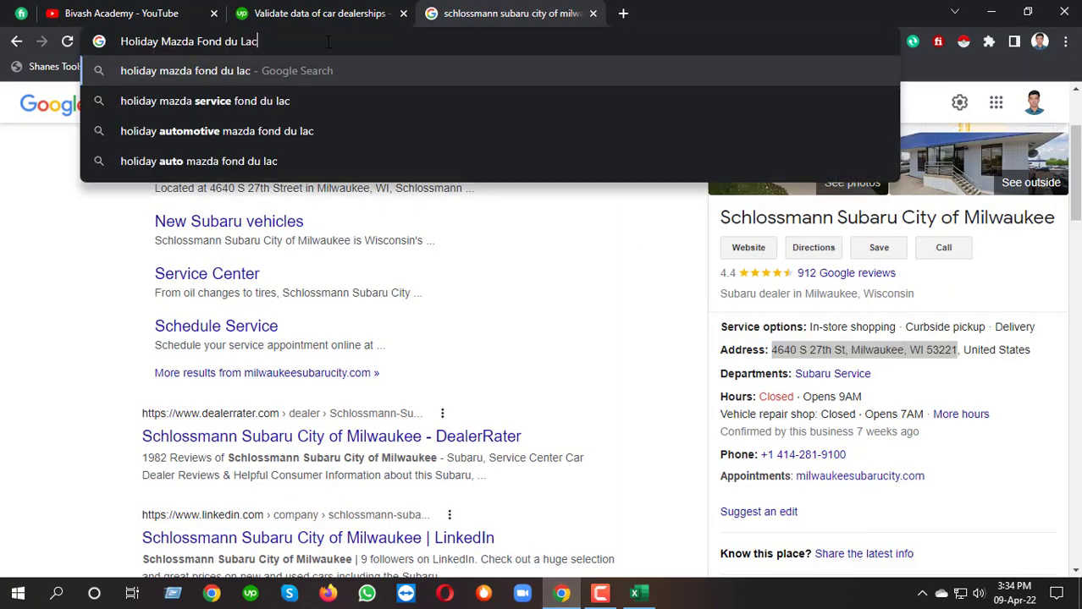
pyautogui.press('Return')
pyautogui.scroll(-3, 787, 372)
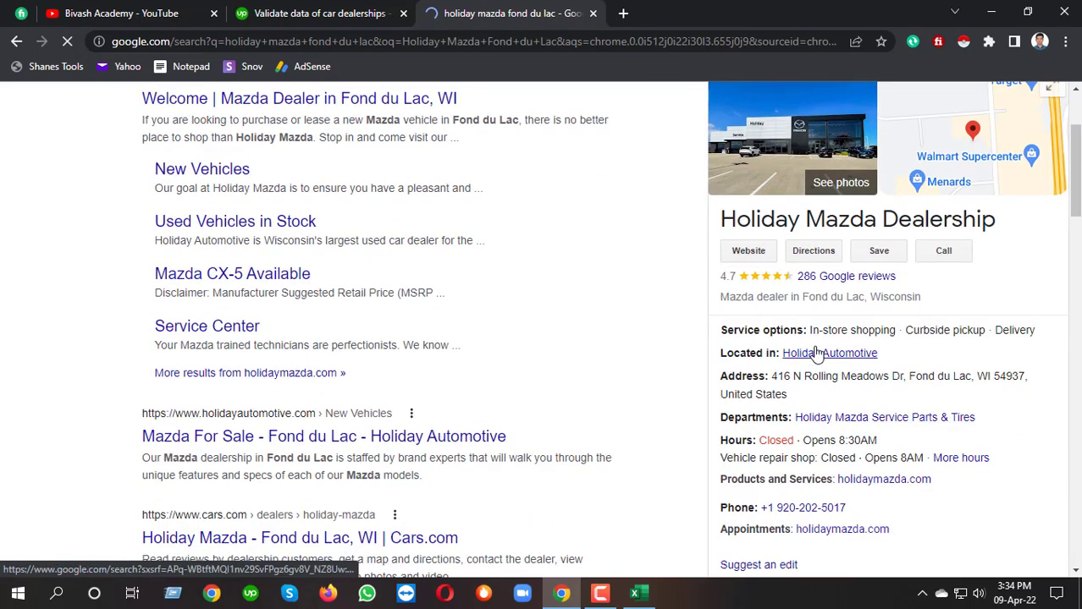
# - Copy Holiday Mazda's address through the zip code from the search results and paste it into Street Address cell C7 in Excel
pyautogui.moveTo(771, 379); pyautogui.dragTo(1020, 374)
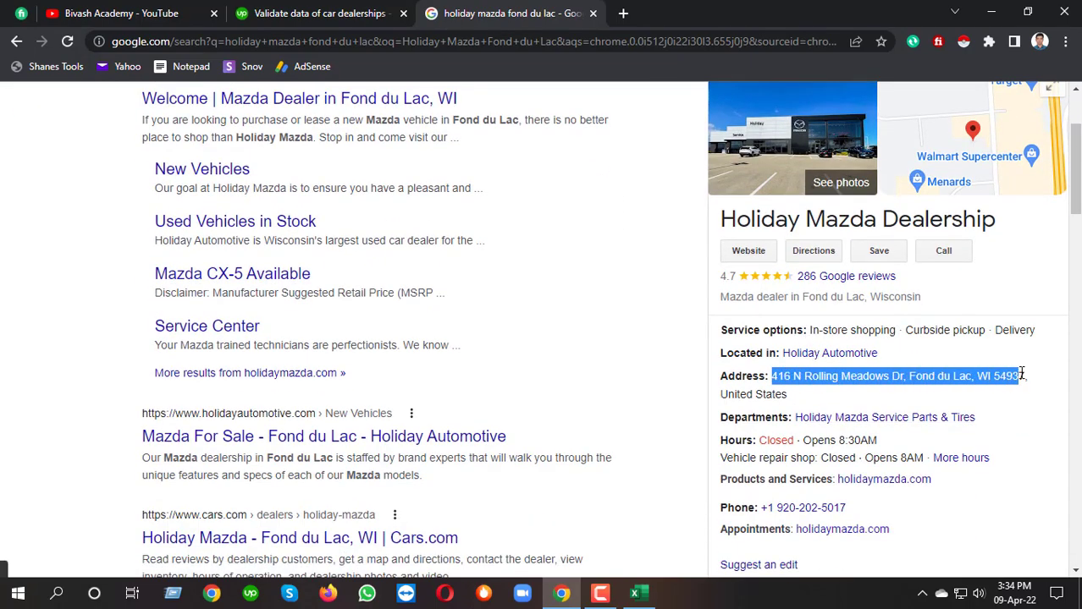
pyautogui.click(634, 593)
pyautogui.click(373, 283)
pyautogui.hotkey('ctrl', 'v')
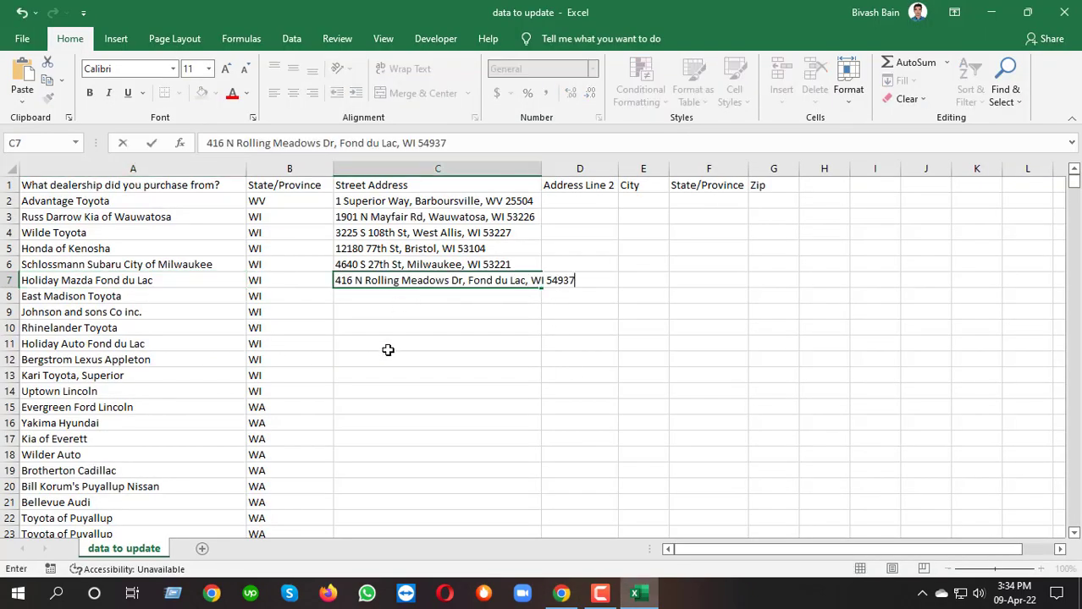
# - Copy the dealership name East Madison Toyota from cell A8 and search Google for it in Chrome
pyautogui.click(193, 297)
pyautogui.hotkey('ctrl', 'c')
pyautogui.hotkey('alt', 'Tab')
pyautogui.click(328, 37)
pyautogui.hotkey('ctrl', 'v')
pyautogui.press('Return')
# - Copy East Madison Toyota's address through the zip code from the search results and paste it into Street Address cell C8 in Excel
pyautogui.moveTo(771, 386); pyautogui.dragTo(965, 386)
pyautogui.hotkey('ctrl', 'c')
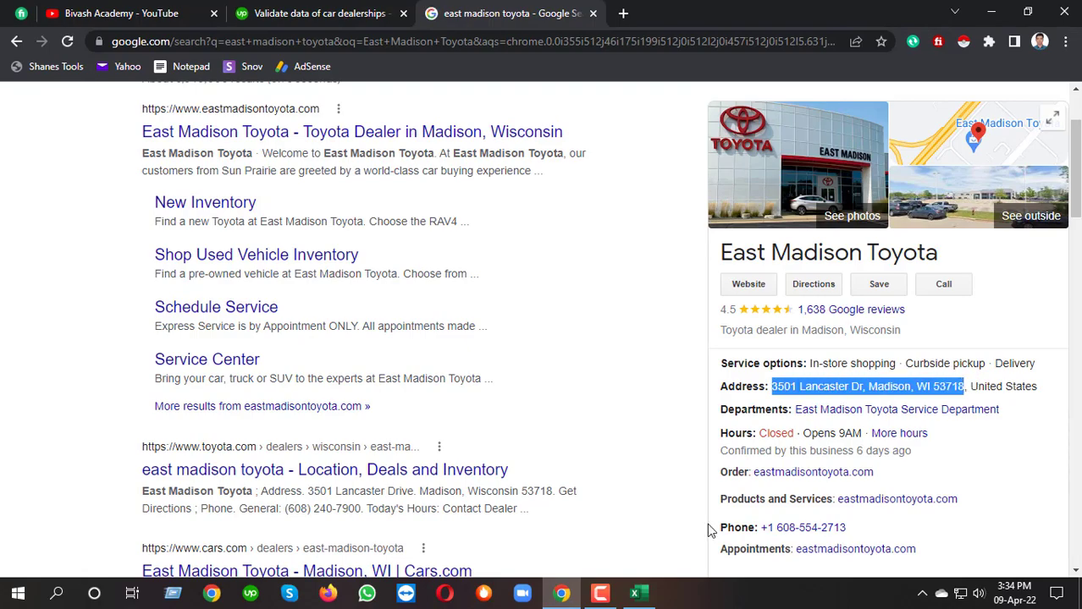
pyautogui.hotkey('alt', 'Tab')
pyautogui.click(373, 297)
pyautogui.hotkey('ctrl', 'v')
# - Search Google in Chrome for the dealership name Johnson and sons Co inc. from cell A9
pyautogui.hotkey('alt', 'Tab')
pyautogui.click(348, 41)
pyautogui.hotkey('ctrl', 'v')
pyautogui.press('Return')
# - Copy Johnson & Sons Co's address through the zip code from the search results and paste it into Street Address cell C9 in Excel
pyautogui.moveTo(771, 351); pyautogui.dragTo(1008, 351)
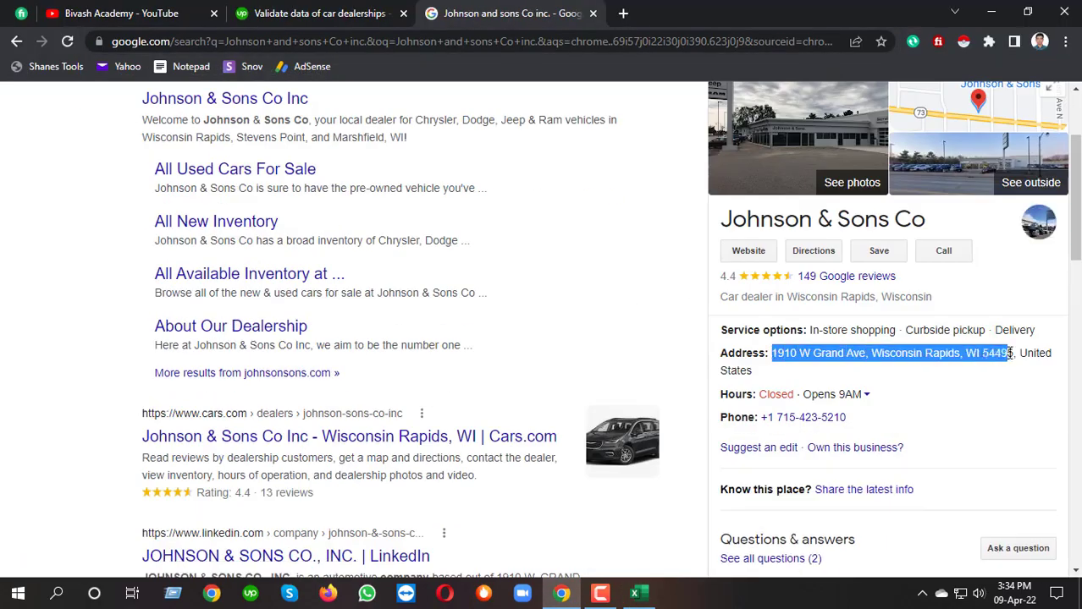
pyautogui.hotkey('ctrl', 'c')
pyautogui.hotkey('alt', 'Tab')
pyautogui.click(372, 312)
pyautogui.hotkey('ctrl', 'v')
# - Copy the dealership name Rhinelander Toyota from cell A10 and search Google for it in Chrome
pyautogui.click(193, 328)
pyautogui.hotkey('ctrl', 'c')
pyautogui.click(559, 595)
pyautogui.click(348, 41)
pyautogui.hotkey('ctrl', 'v')
pyautogui.press('Return')
# - Copy Rhinelander Toyota's address through the zip code from the search results and paste it into Street Address cell C10 in Excel
pyautogui.moveTo(771, 415); pyautogui.dragTo(982, 415)
pyautogui.hotkey('ctrl', 'c')
pyautogui.hotkey('alt', 'Tab')
pyautogui.click(373, 328)
pyautogui.hotkey('ctrl', 'v')
# - Copy the dealership name Holiday Auto Fond du Lac from cell A11 and search Google for it in Chrome
pyautogui.click(193, 343)
pyautogui.hotkey('ctrl', 'c')
pyautogui.hotkey('alt', 'Tab')
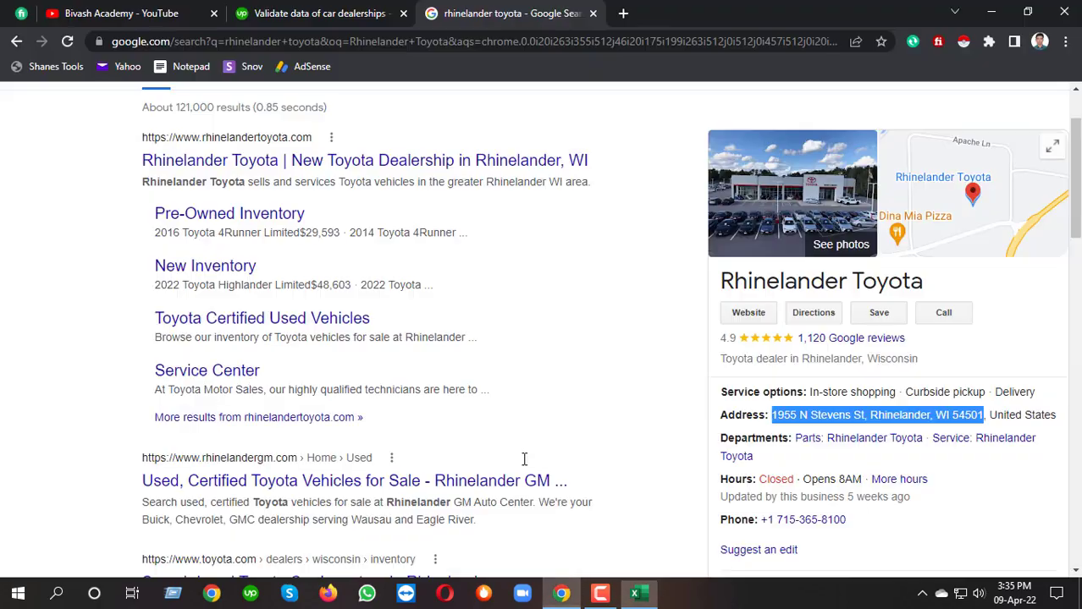
pyautogui.click(349, 41)
pyautogui.hotkey('ctrl', 'v')
pyautogui.press('Return')
# - Copy Holiday Auto Fond du Lac's address through the zip code and paste it into Street Address cell C11 in Excel
pyautogui.moveTo(772, 353); pyautogui.dragTo(1016, 354)
pyautogui.hotkey('ctrl', 'c')
pyautogui.hotkey('alt', 'Tab')
pyautogui.click(372, 343)
pyautogui.hotkey('ctrl', 'v')
# - Copy the dealership name Bergstrom Lexus Appleton from cell A12 and search Google for it in Chrome
pyautogui.click(193, 360)
pyautogui.hotkey('ctrl', 'c')
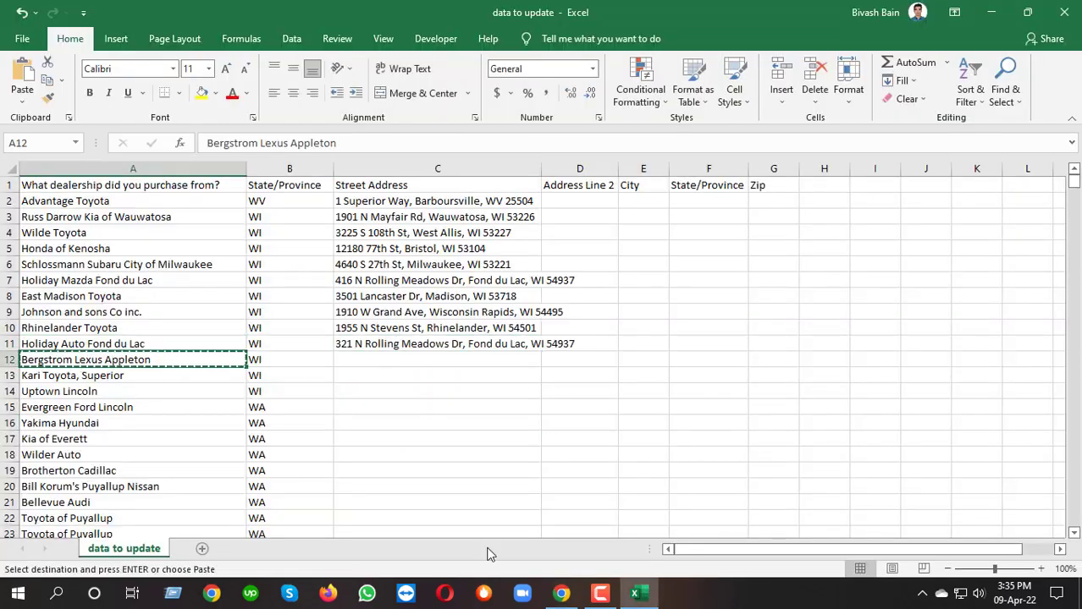
pyautogui.hotkey('alt', 'Tab')
pyautogui.hotkey('ctrl', 'l')
pyautogui.hotkey('ctrl', 'v')
pyautogui.press('Return')
# - Copy Bergstrom Lexus of Appleton's address through the zip code from the search results and paste it into Street Address cell C12 in Excel
pyautogui.moveTo(771, 349); pyautogui.dragTo(966, 350)
pyautogui.click(772, 350)
pyautogui.moveTo(771, 350); pyautogui.dragTo(966, 351)
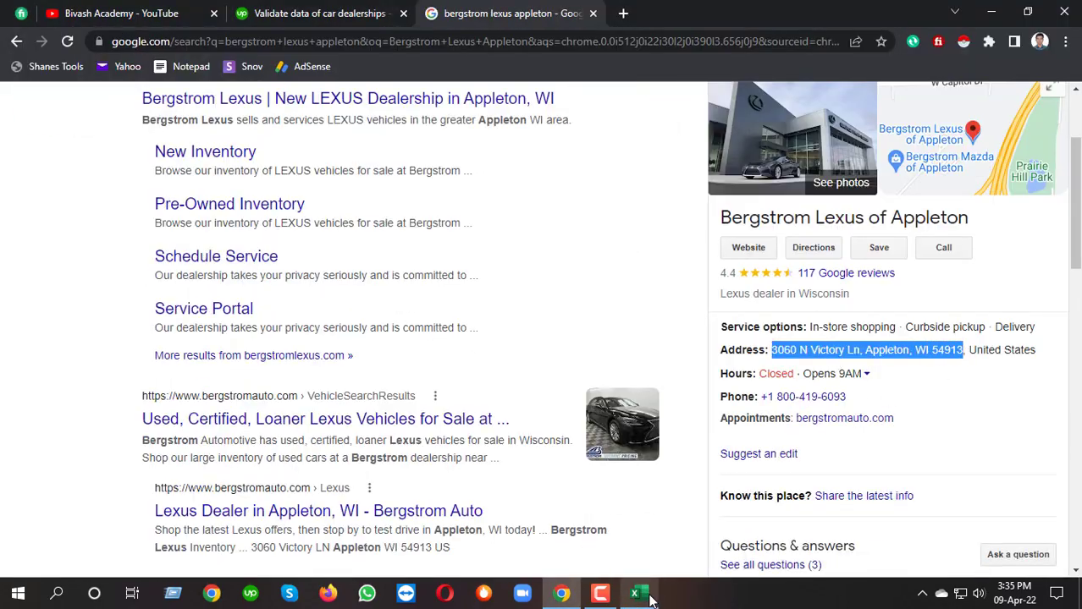
pyautogui.hotkey('ctrl', 'c')
pyautogui.hotkey('alt', 'Tab')
pyautogui.click(372, 359)
pyautogui.hotkey('ctrl', 'v')
# - Copy the dealership name Kari Toyota, Superior from cell A13 and search Google for it in Chrome
pyautogui.click(193, 376)
pyautogui.hotkey('ctrl', 'c')
pyautogui.hotkey('alt', 'Tab')
pyautogui.click(381, 48)
pyautogui.hotkey('ctrl', 'v')
pyautogui.press('Return')
# - Copy Kari Toyota's address through the zip code from the search results and paste it into Street Address cell C13 in Excel
pyautogui.moveTo(772, 274); pyautogui.dragTo(950, 273)
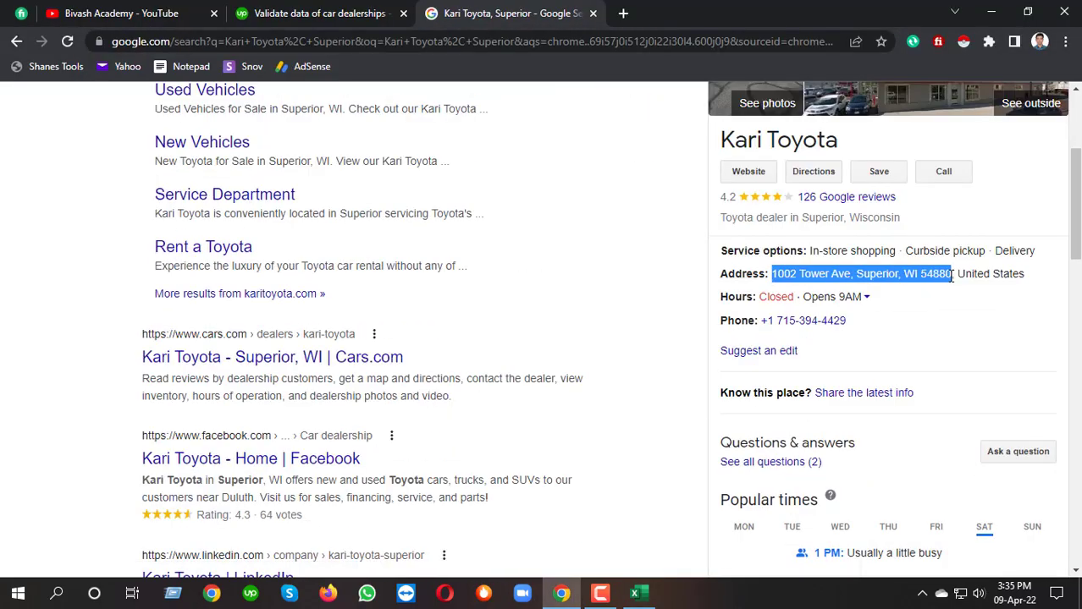
pyautogui.hotkey('ctrl', 'c')
pyautogui.hotkey('alt', 'Tab')
pyautogui.click(398, 377)
pyautogui.hotkey('ctrl', 'v')
# - Copy the dealership name Uptown Lincoln from cell A14 and search Google for it in Chrome
pyautogui.click(193, 391)
pyautogui.hotkey('ctrl', 'c')
pyautogui.hotkey('alt', 'Tab')
pyautogui.hotkey('ctrl', 'l')
pyautogui.hotkey('ctrl', 'v')
pyautogui.press('Return')
# - Copy Uptown Lincoln's address through the zip code from the search results and paste it into Street Address cell C14 in Excel
pyautogui.moveTo(771, 350); pyautogui.dragTo(966, 350)
pyautogui.hotkey('ctrl', 'c')
pyautogui.hotkey('alt', 'Tab')
pyautogui.click(397, 391)
pyautogui.hotkey('ctrl', 'v')
# - Copy the dealership name Evergreen Ford Lincoln from cell A15 and search Google for it in Chrome
pyautogui.click(193, 408)
pyautogui.hotkey('ctrl', 'c')
pyautogui.hotkey('alt', 'Tab')
pyautogui.hotkey('ctrl', 'l')
pyautogui.hotkey('ctrl', 'v')
pyautogui.press('Return')
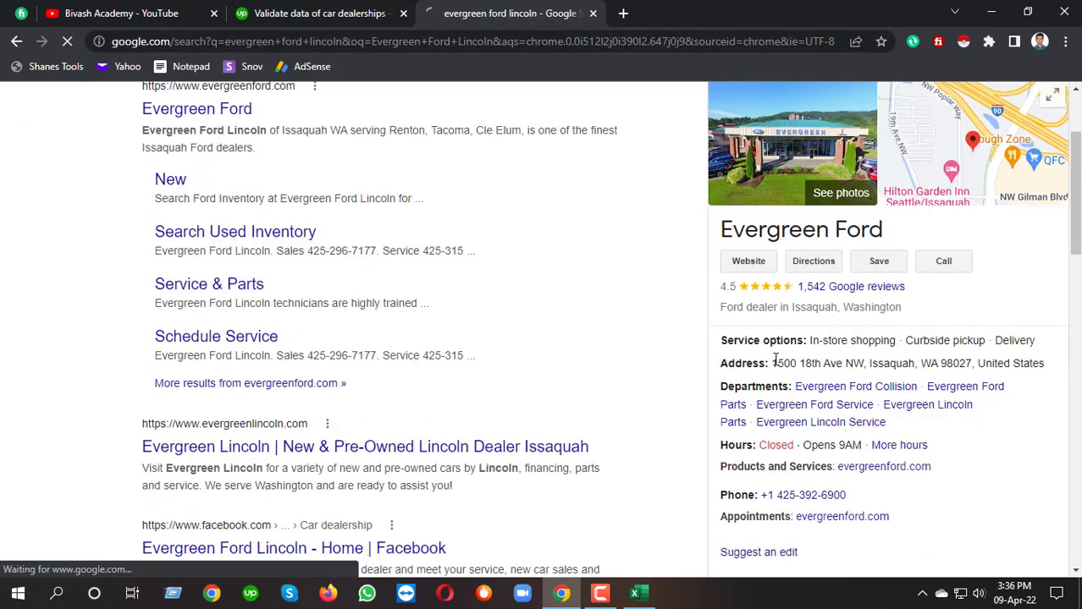
# - Copy Evergreen Ford's address through the zip code from the search results and paste it into Street Address cell C15 in Excel
pyautogui.moveTo(766, 359); pyautogui.dragTo(906, 359)
pyautogui.hotkey('ctrl', 'c')
pyautogui.hotkey('alt', 'Tab')
pyautogui.click(398, 407)
pyautogui.hotkey('ctrl', 'v')
# - Copy the dealership name Yakima Hyundai from cell A16 and search Google for it in Chrome
pyautogui.click(193, 423)
pyautogui.hotkey('ctrl', 'c')
pyautogui.hotkey('alt', 'Tab')
pyautogui.hotkey('ctrl', 'l')
pyautogui.hotkey('ctrl', 'v')
pyautogui.press('Return')
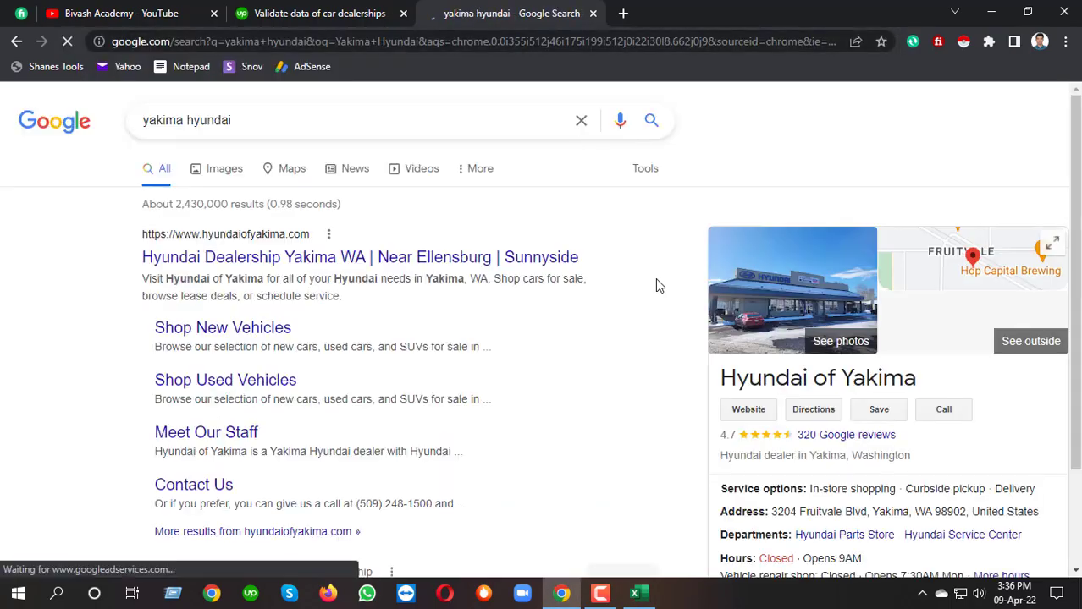
# - Copy Hyundai of Yakima's address through the zip code from the search results and paste it into Street Address cell C16 in Excel
pyautogui.scroll(-1, 655, 278)
pyautogui.moveTo(772, 357); pyautogui.dragTo(965, 357)
pyautogui.hotkey('ctrl', 'c')
pyautogui.hotkey('alt', 'Tab')
pyautogui.click(369, 422)
pyautogui.hotkey('ctrl', 'v')
pyautogui.click(674, 423)
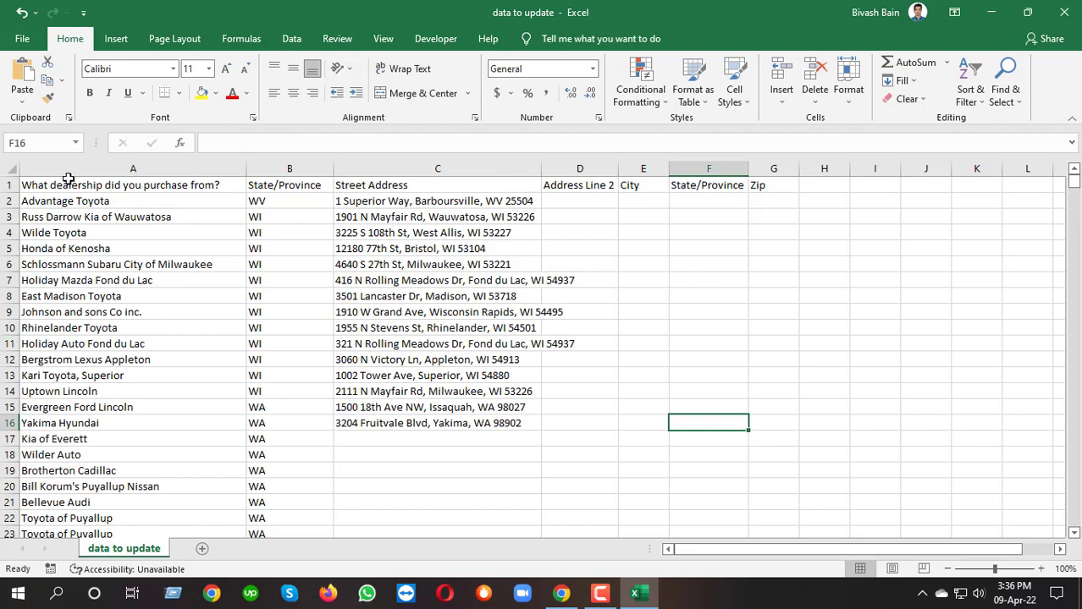
# - Widen the Street Address column so the longest pasted addresses fit inside it
pyautogui.moveTo(537, 173); pyautogui.dragTo(584, 173)
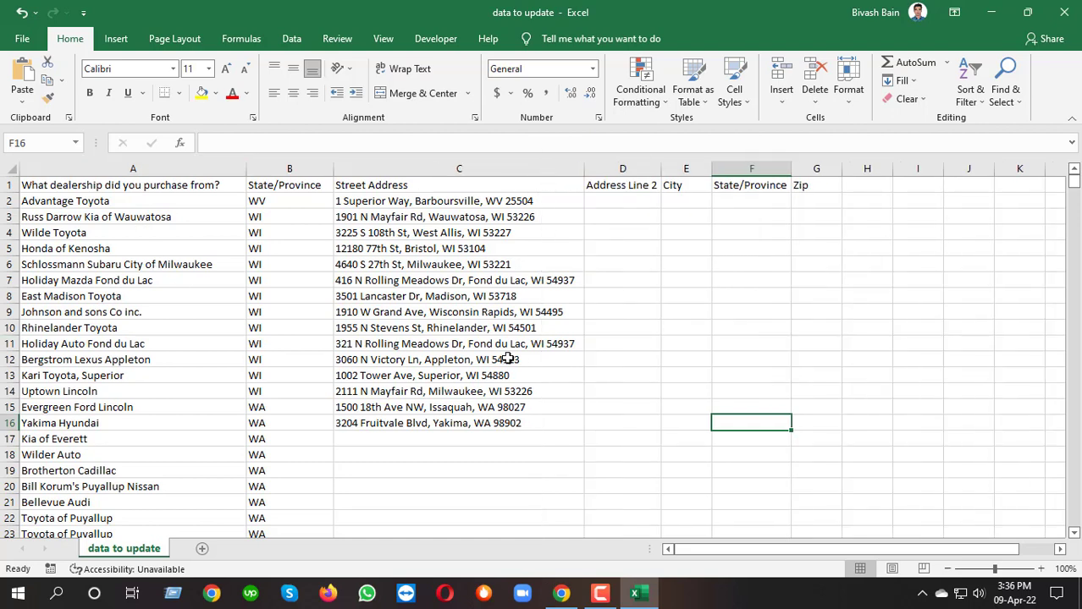
pyautogui.click(508, 359)
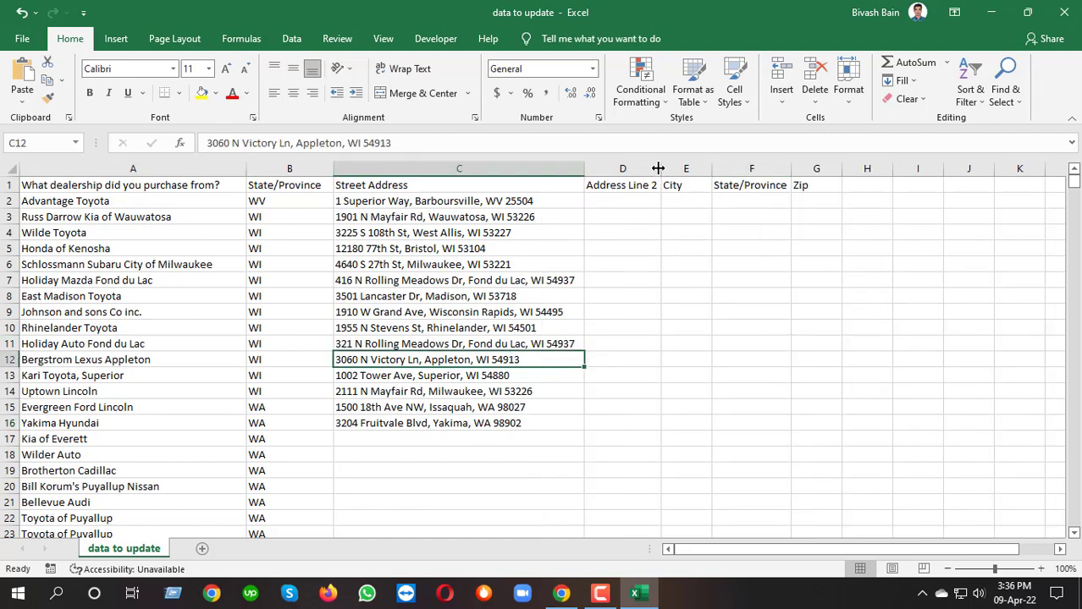
pyautogui.click(464, 205)
pyautogui.click(416, 326)
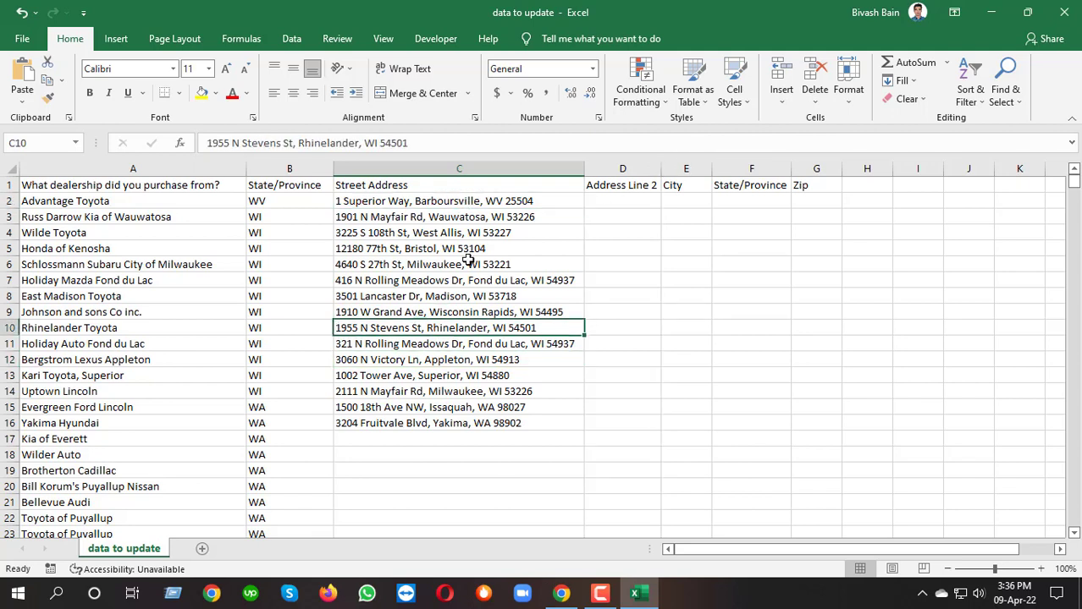
# - Move the city, state and zip code from Advantage Toyota's Street Address cell C2 to City cell E2, removing the trailing comma from C2
pyautogui.doubleClick(472, 205)
pyautogui.moveTo(559, 201); pyautogui.dragTo(416, 201)
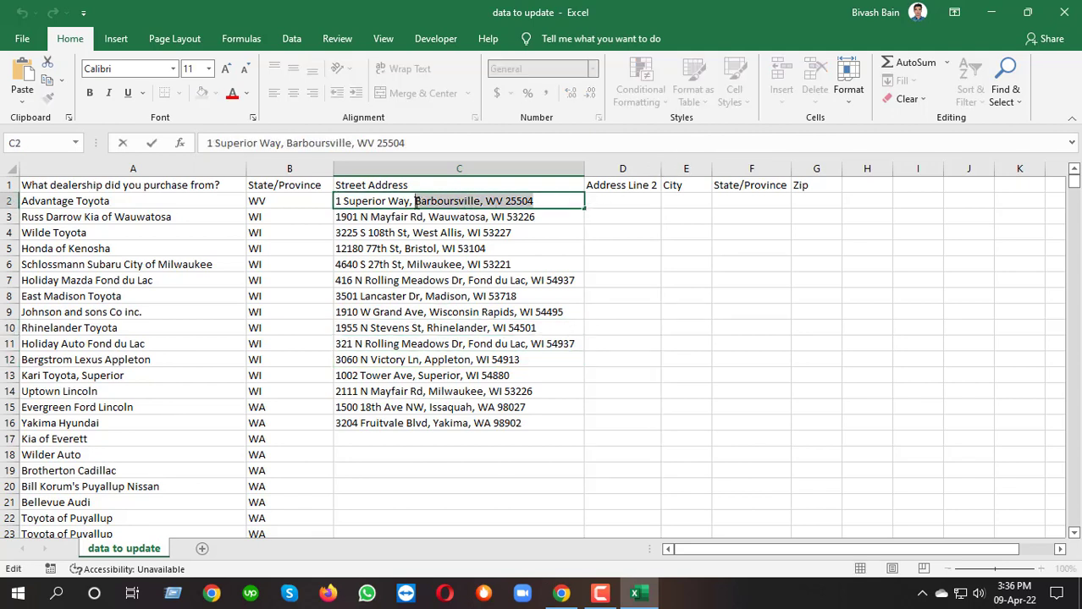
pyautogui.hotkey('ctrl', 'x')
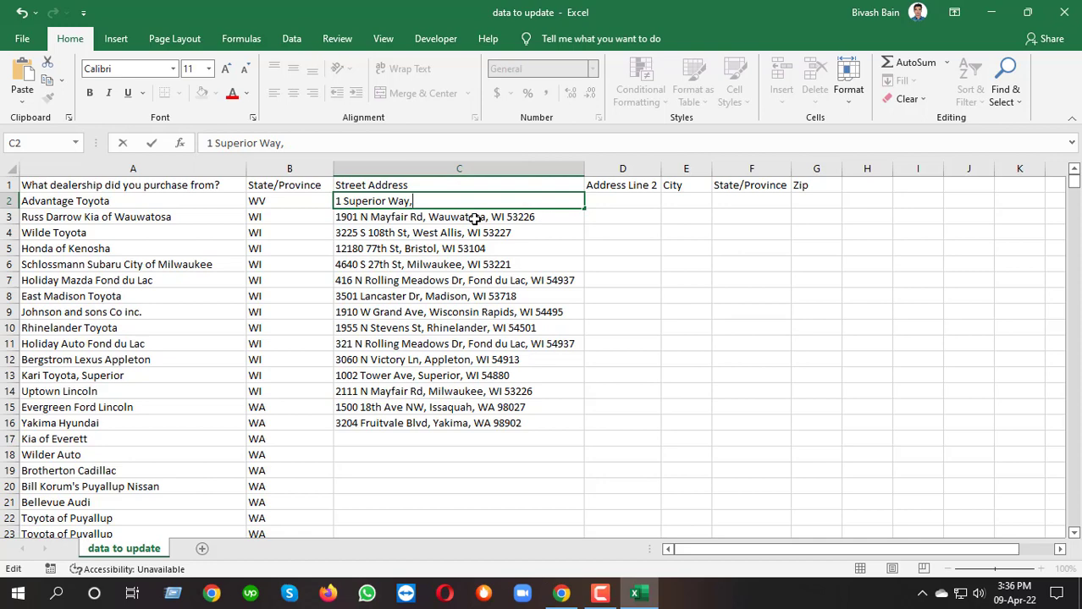
pyautogui.click(471, 324)
pyautogui.click(608, 198)
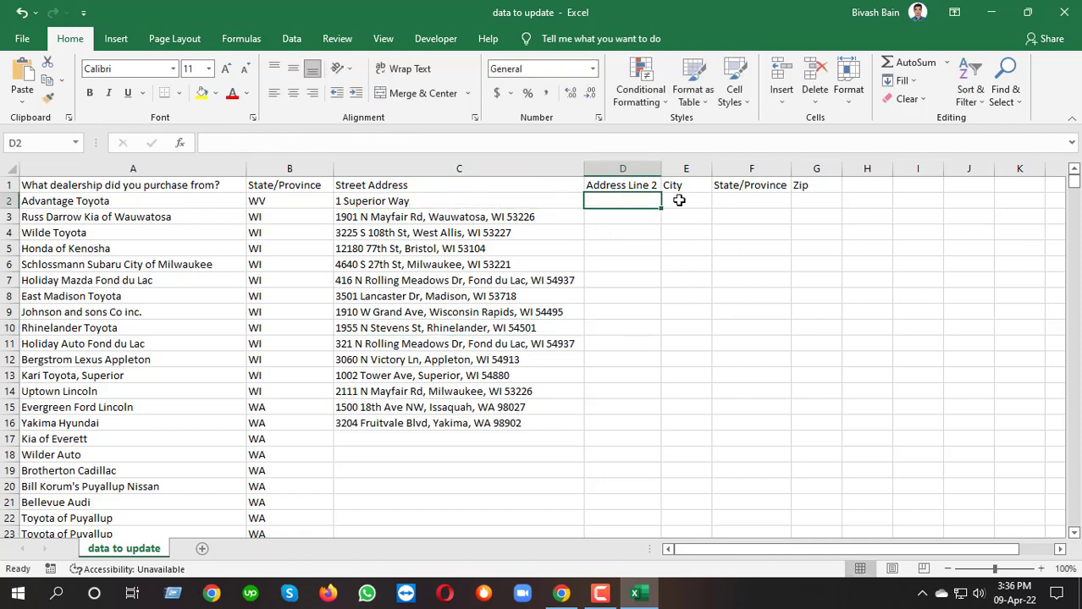
pyautogui.click(683, 200)
pyautogui.doubleClick(707, 203)
pyautogui.hotkey('ctrl', 'v')
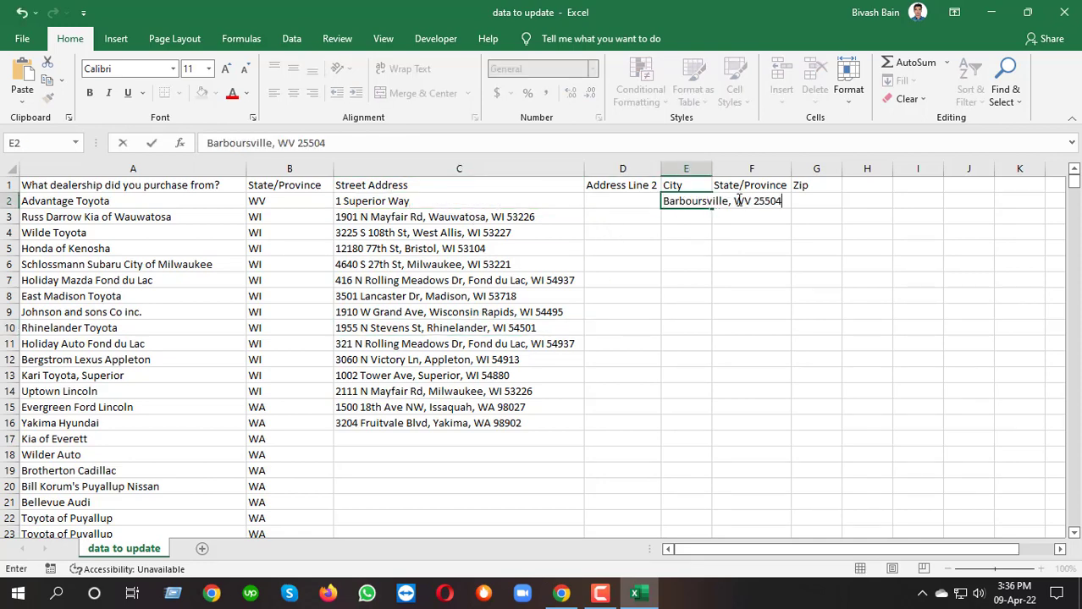
# - Move Advantage Toyota's zip code from City cell E2 to Zip cell G2
pyautogui.doubleClick(766, 201)
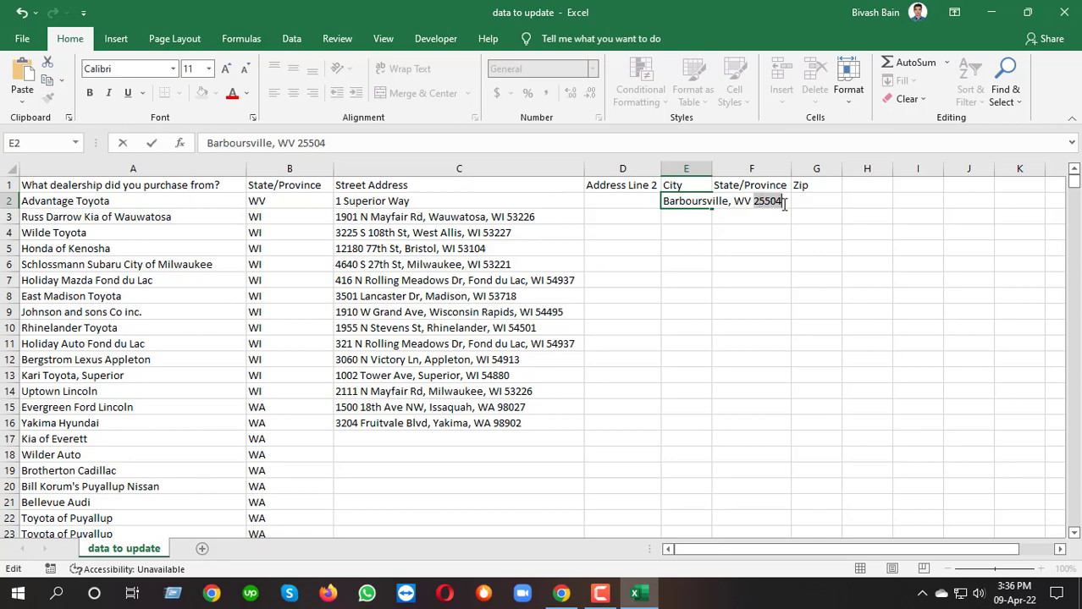
pyautogui.hotkey('ctrl', 'x')
pyautogui.click(751, 311)
pyautogui.doubleClick(814, 201)
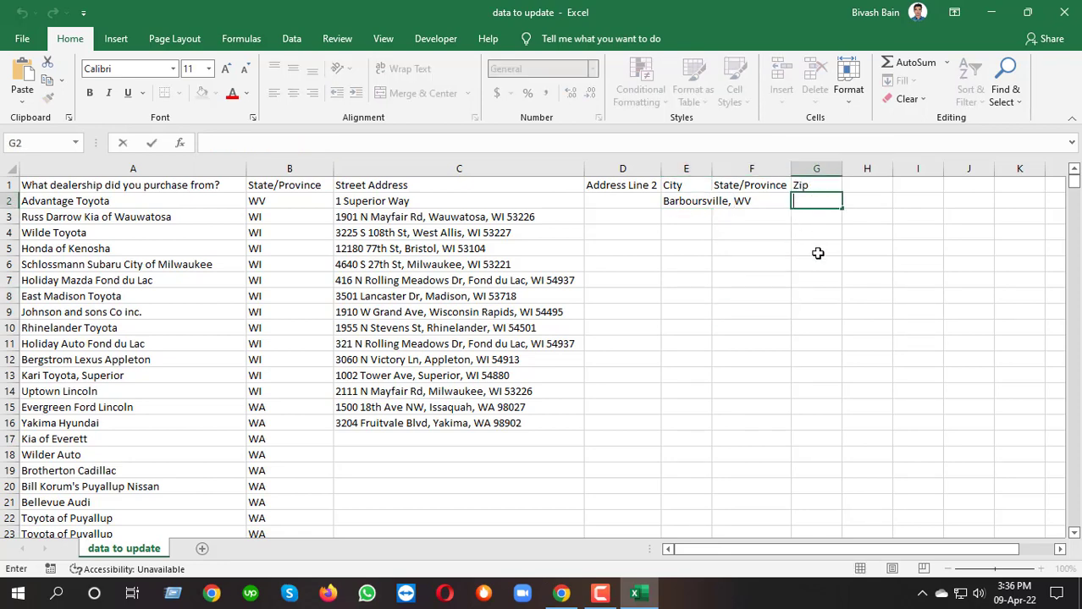
pyautogui.hotkey('ctrl', 'v')
pyautogui.click(817, 278)
# - Move the state abbreviation WV from City cell E2 to State/Province cell F2
pyautogui.doubleClick(714, 203)
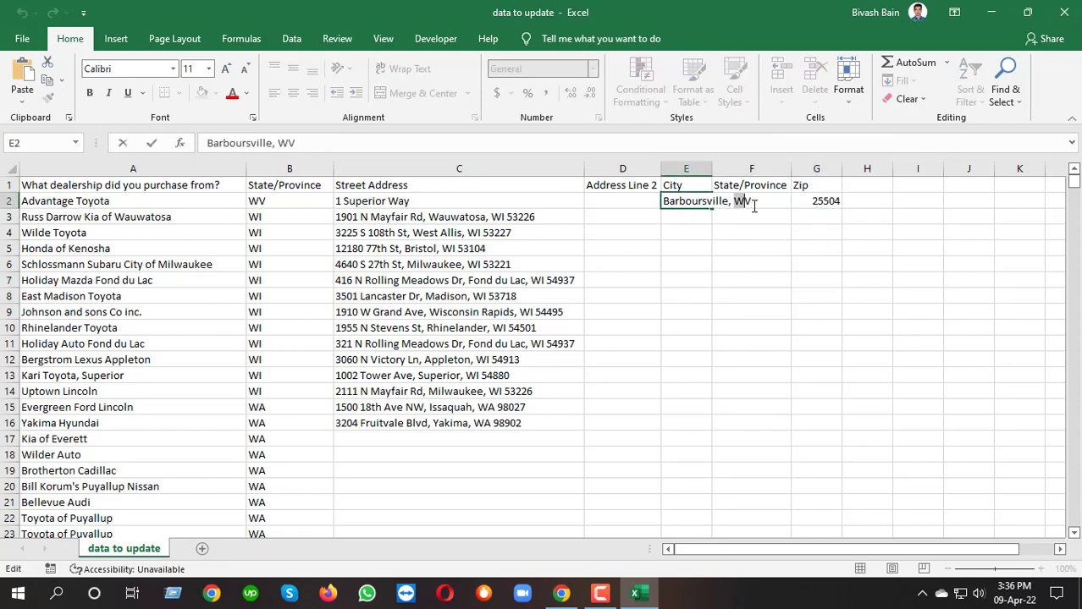
pyautogui.hotkey('ctrl', 'x')
pyautogui.click(750, 264)
pyautogui.doubleClick(748, 204)
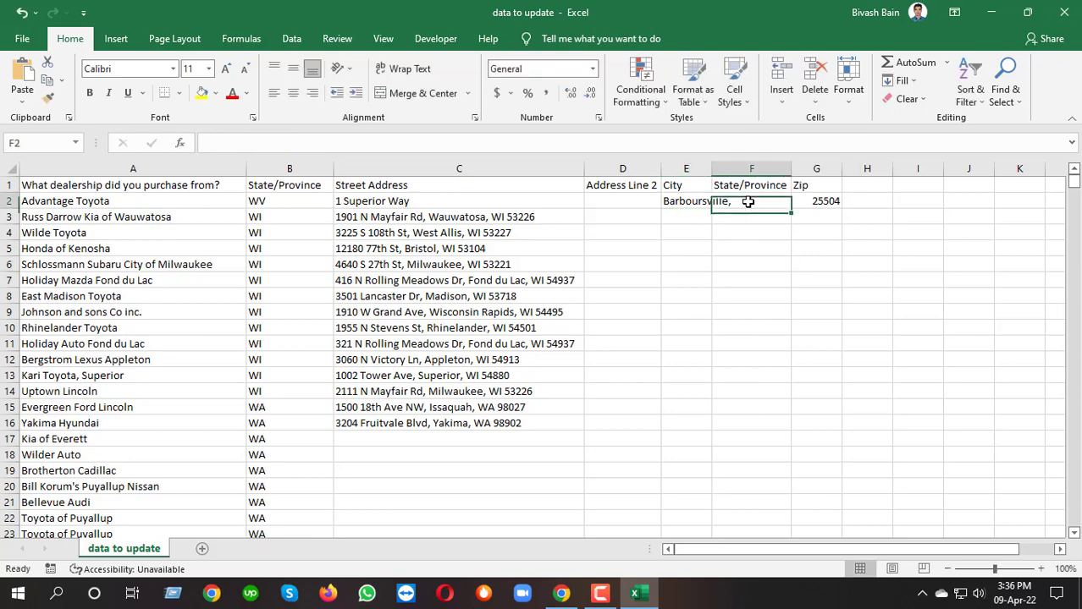
pyautogui.hotkey('ctrl', 'v')
pyautogui.click(746, 264)
# - Remove the trailing comma after Barboursville in cell E2 and autofit the City column's width
pyautogui.doubleClick(690, 201)
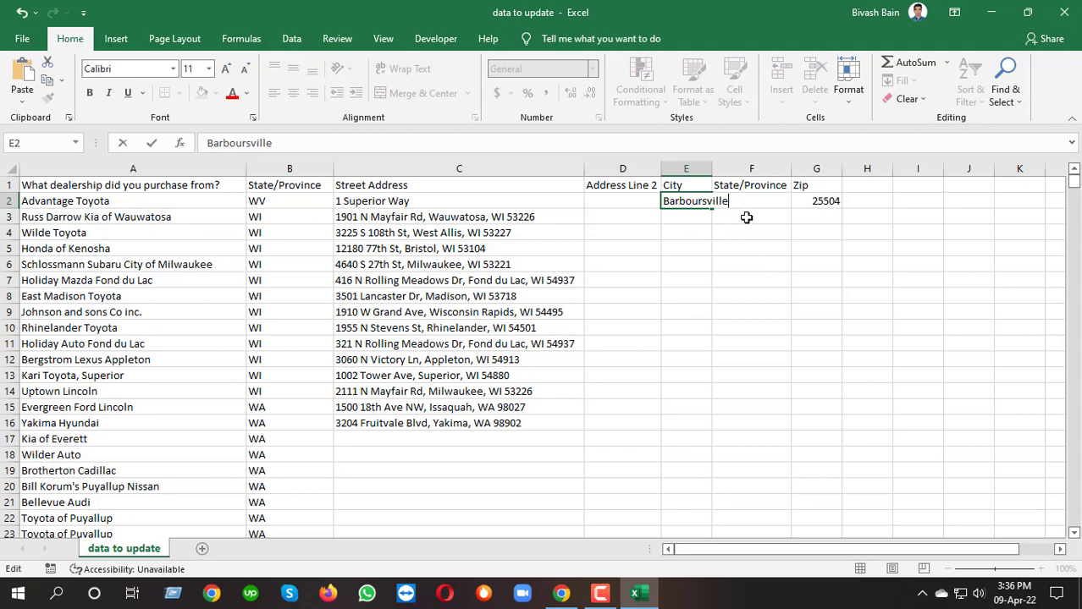
pyautogui.click(703, 295)
pyautogui.doubleClick(712, 168)
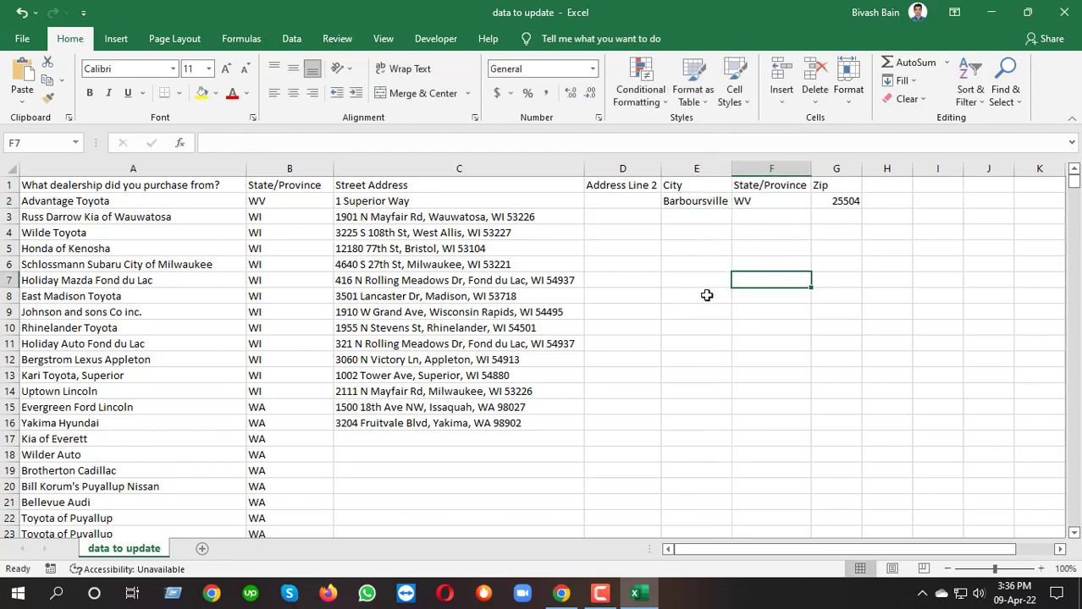
# - Center the contents of the State/Province column F and the Zip column G
pyautogui.click(763, 171)
pyautogui.click(293, 93)
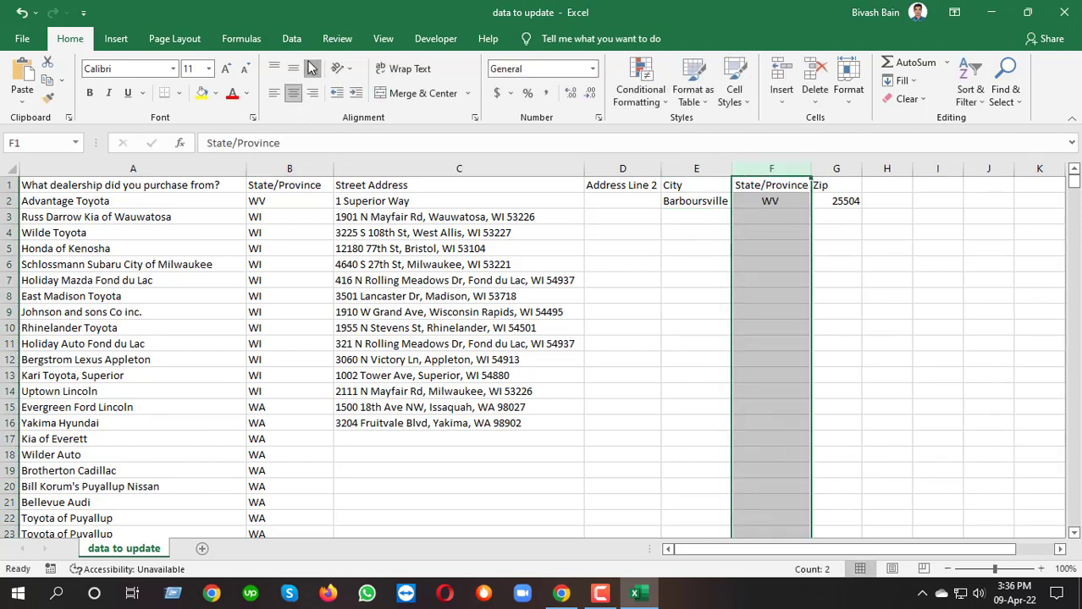
pyautogui.click(887, 374)
pyautogui.click(835, 169)
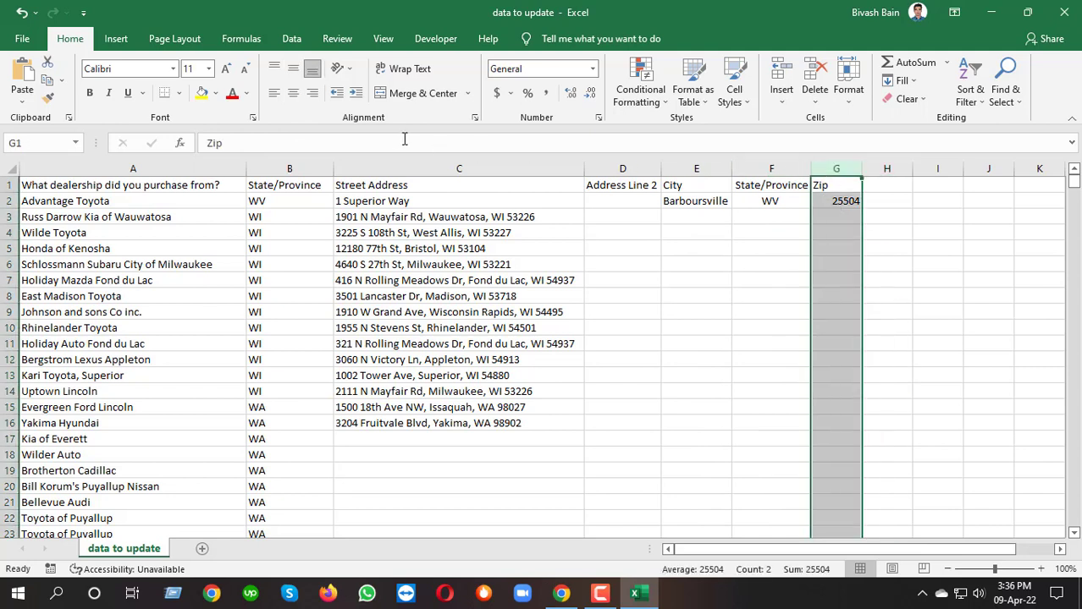
pyautogui.click(292, 93)
pyautogui.click(771, 375)
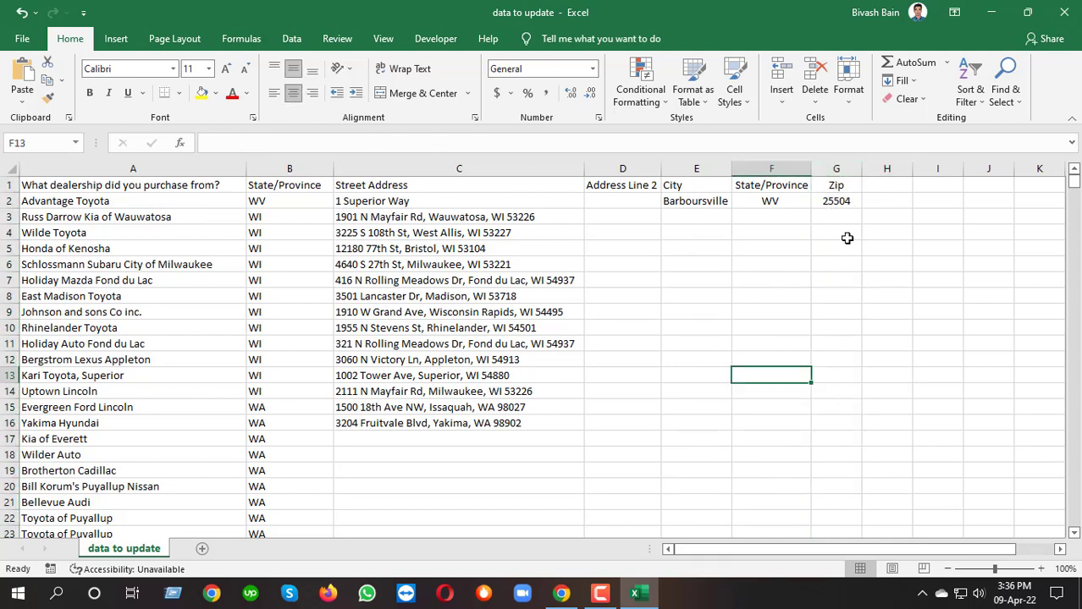
# - Narrow the Zip column to fit its contents
pyautogui.doubleClick(860, 168)
pyautogui.moveTo(843, 168); pyautogui.dragTo(848, 169)
pyautogui.click(696, 328)
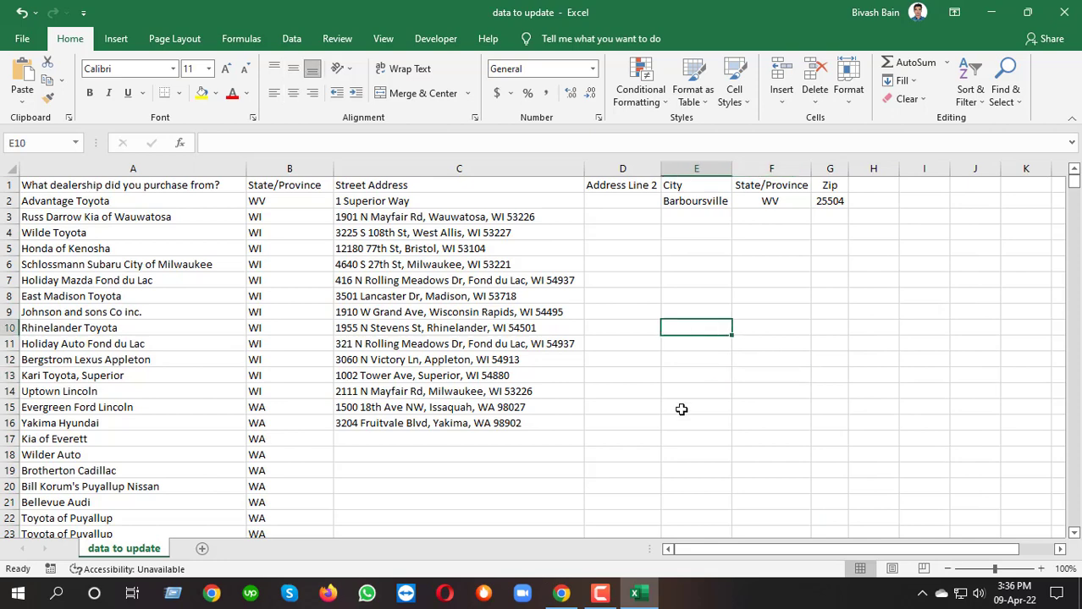
pyautogui.click(397, 218)
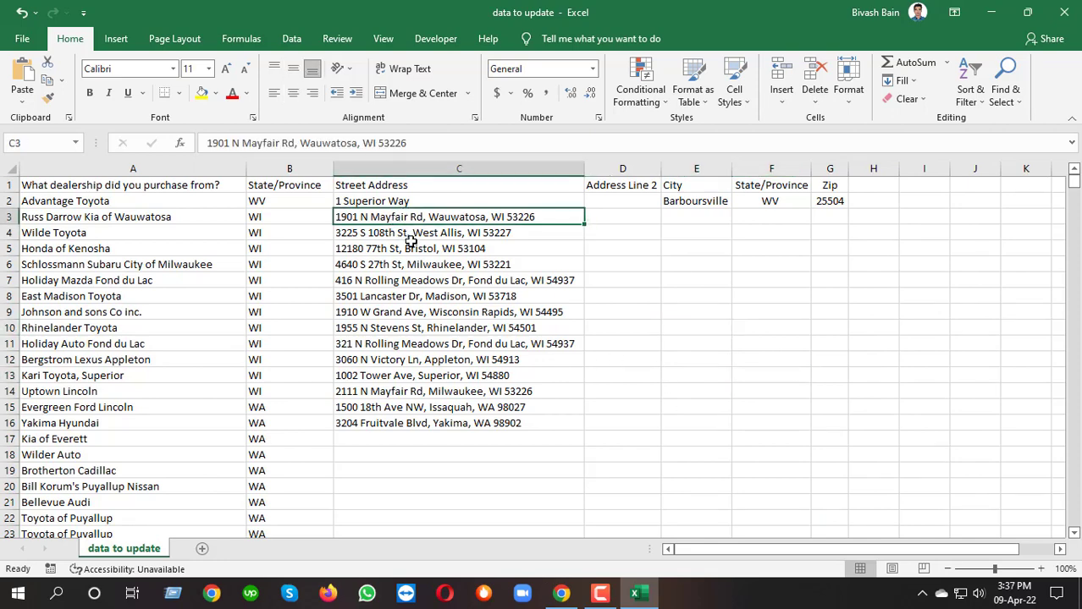
pyautogui.scroll(-8, 410, 241)
pyautogui.scroll(8, 556, 331)
pyautogui.moveTo(1073, 188)
pyautogui.mouseDown()
pyautogui.moveTo(1074, 389)
pyautogui.moveTo(1074, 181)
pyautogui.mouseUp()
pyautogui.click(432, 169)
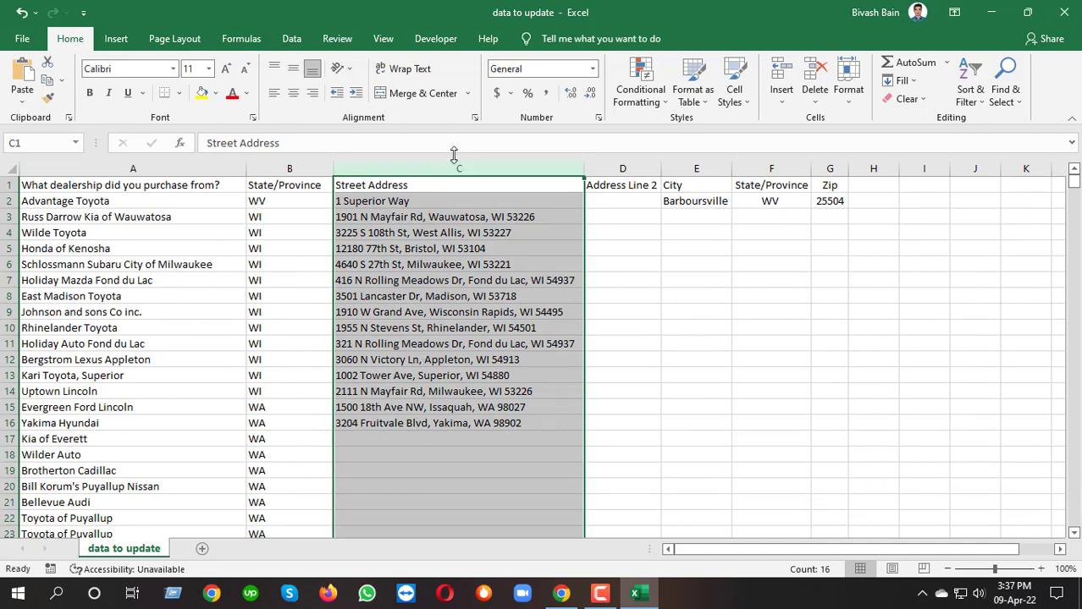
pyautogui.click(415, 239)
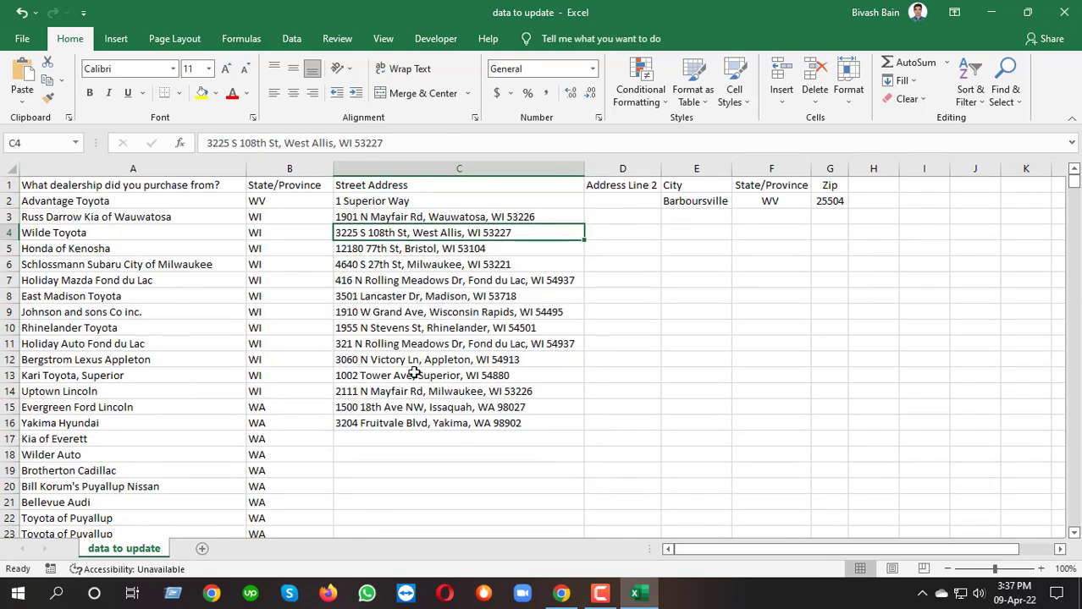
# - Split the full addresses in C3:C16 with Text to Columns as delimited data, adding Comma as a delimiter and keeping the General format
pyautogui.click(435, 216)
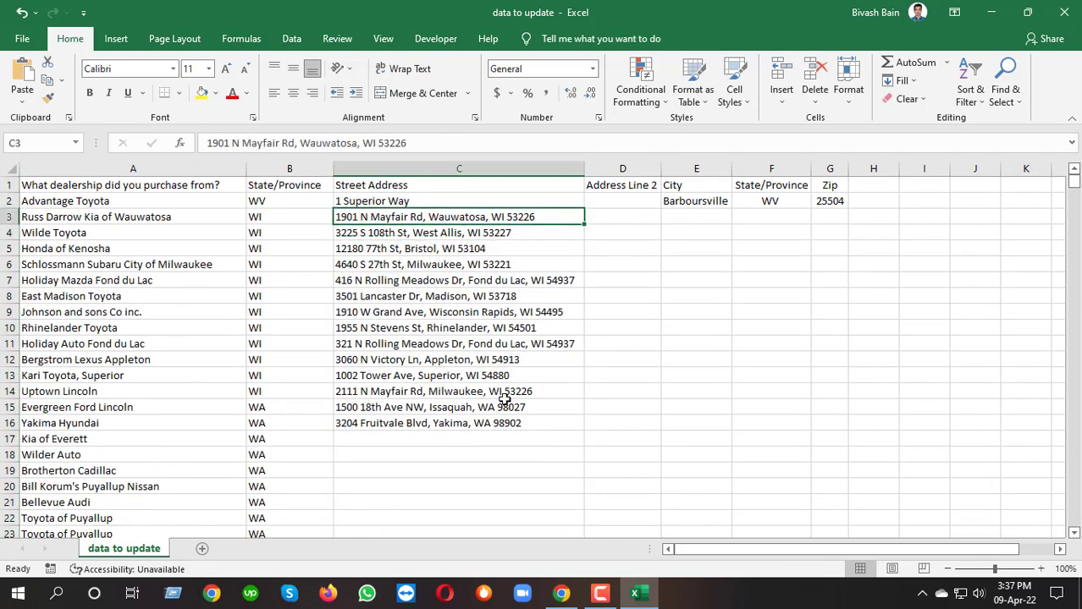
pyautogui.keyDown('shift'); pyautogui.click(435, 424); pyautogui.keyUp('shift')
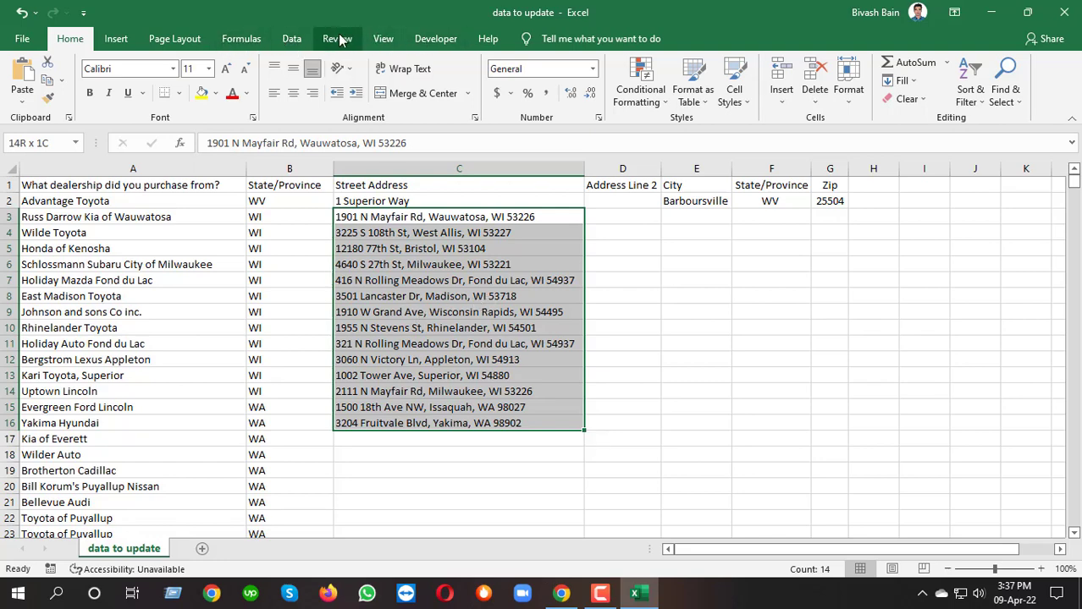
pyautogui.click(289, 39)
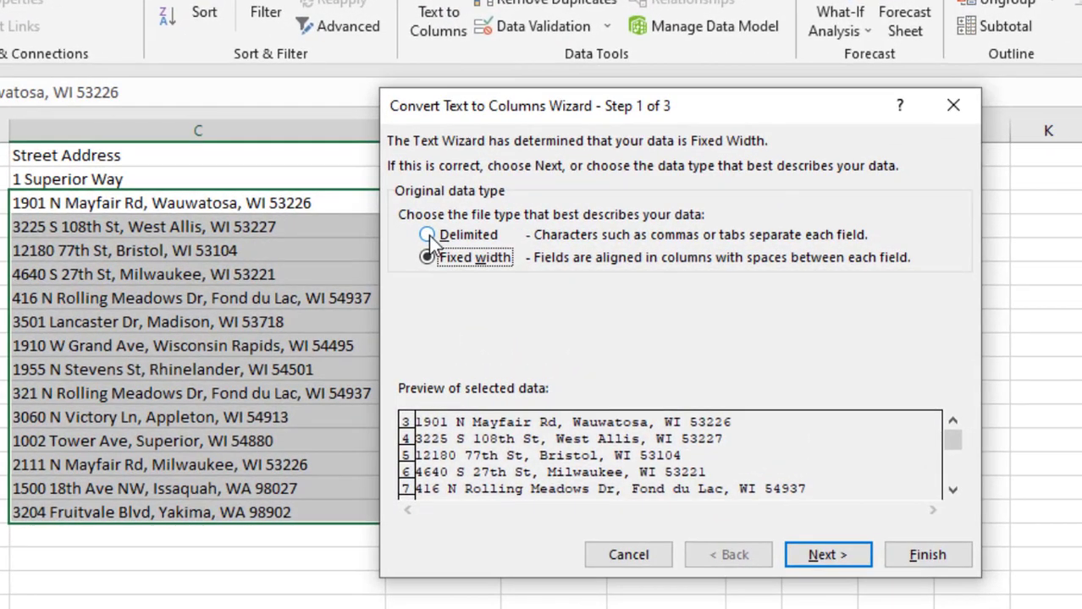
pyautogui.click(430, 236)
pyautogui.click(822, 557)
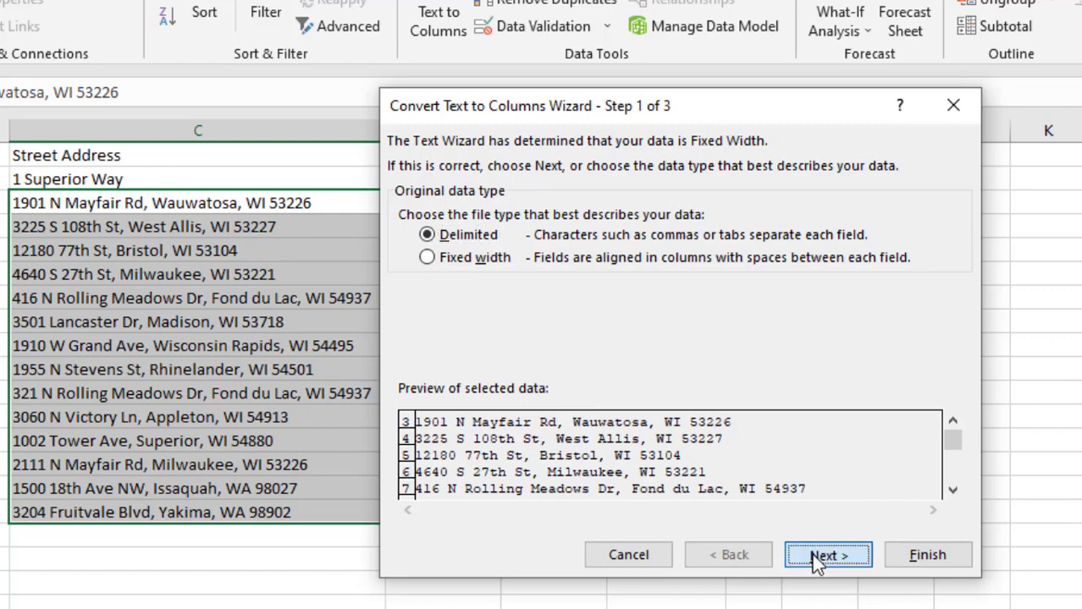
pyautogui.moveTo(540, 117); pyautogui.dragTo(626, 128)
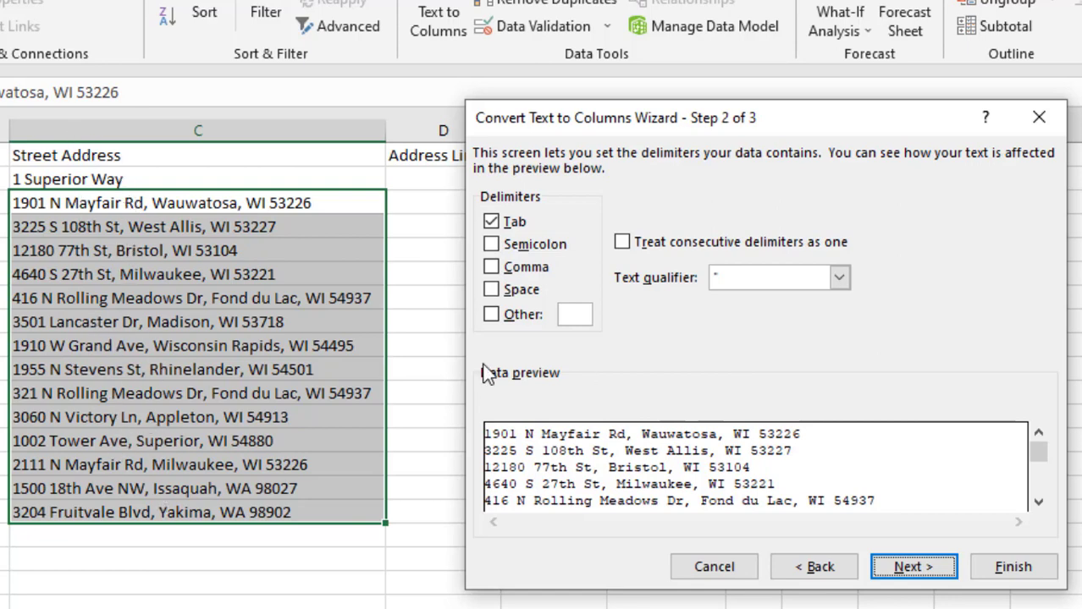
pyautogui.click(492, 267)
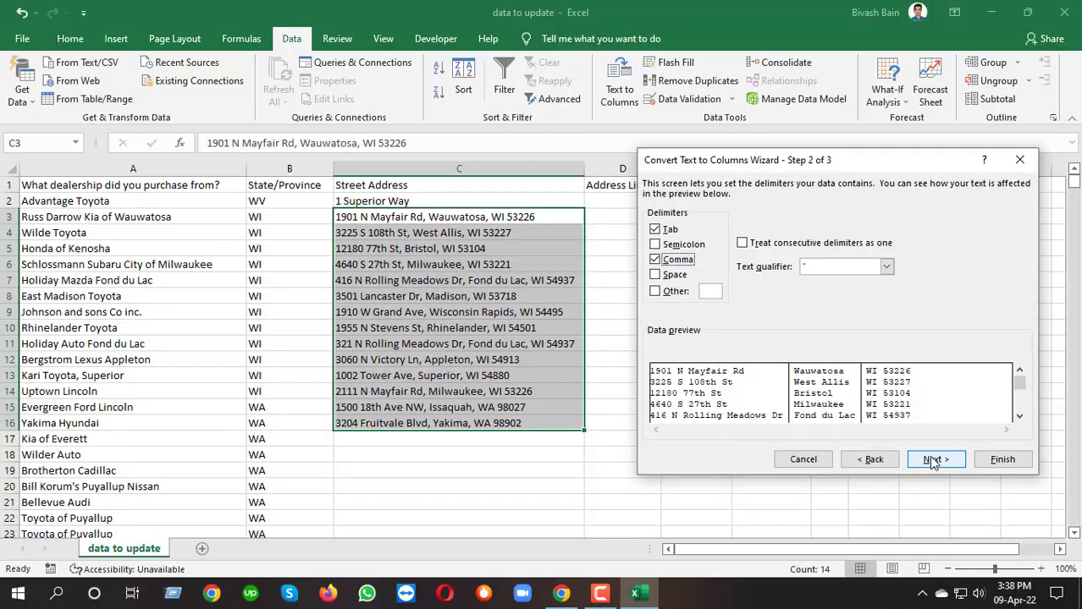
pyautogui.click(934, 460)
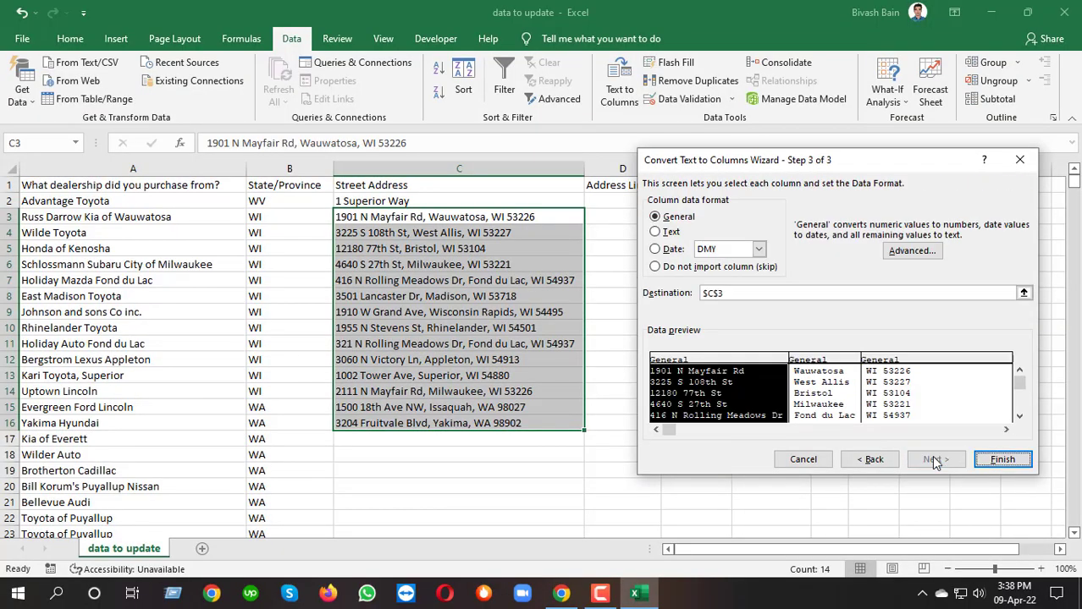
pyautogui.click(1004, 459)
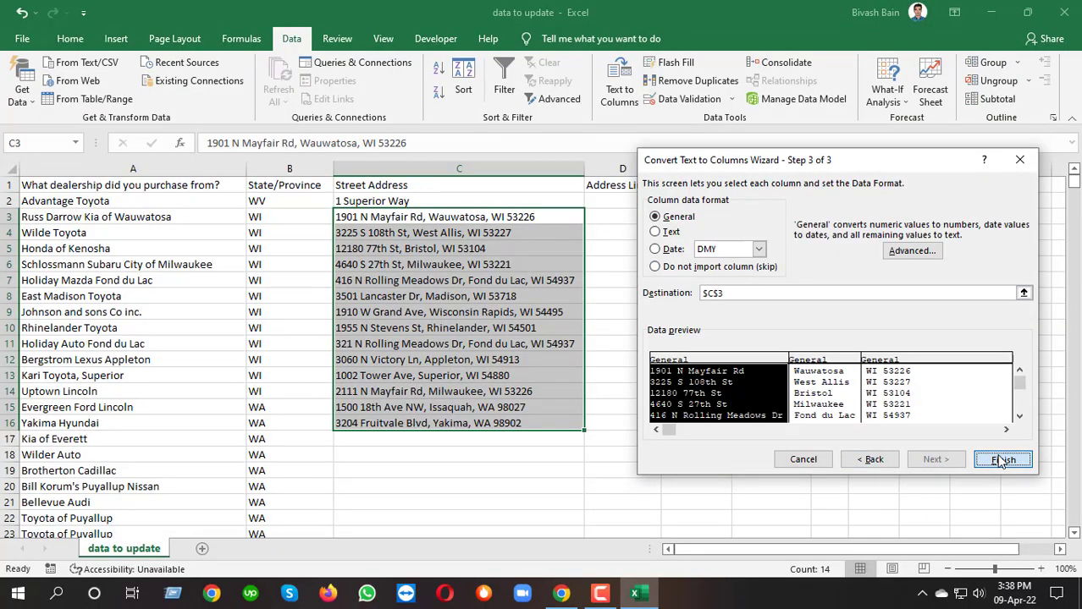
# - Autofit the widths of the Street Address column C and the Address Line 2 column D
pyautogui.click(551, 487)
pyautogui.doubleClick(585, 168)
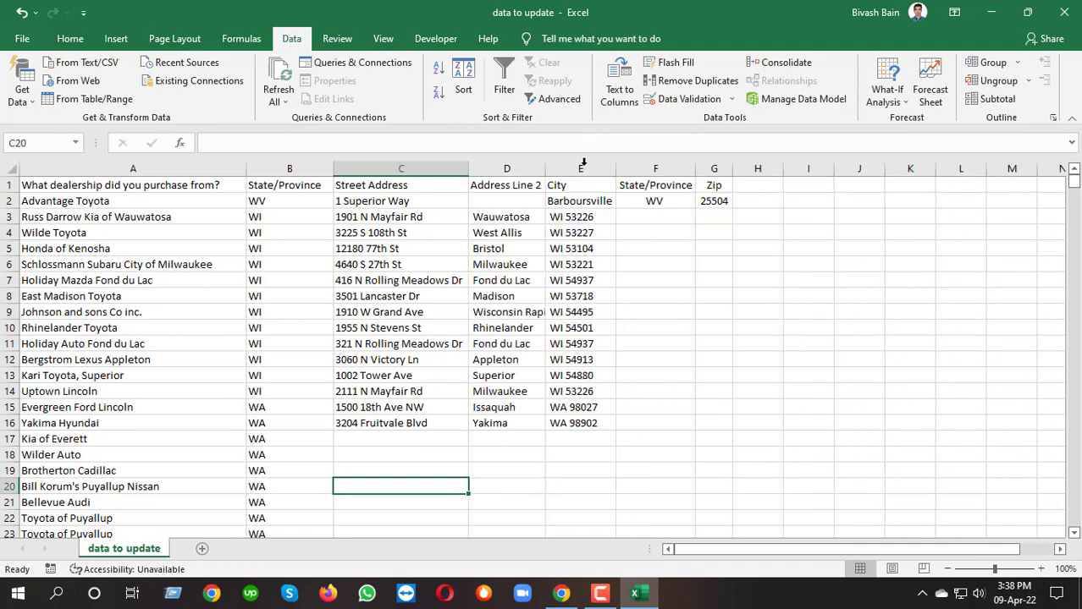
pyautogui.click(457, 401)
pyautogui.doubleClick(547, 168)
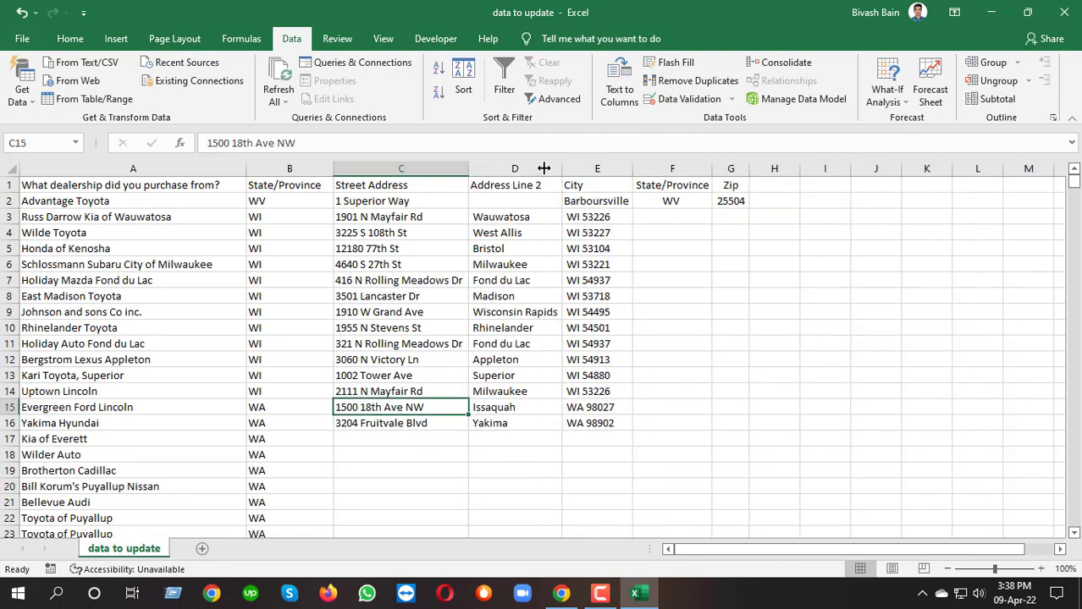
pyautogui.click(572, 373)
# - Move the combined state and zip values from E3:E16 to the State/Province column starting at F3
pyautogui.click(575, 217)
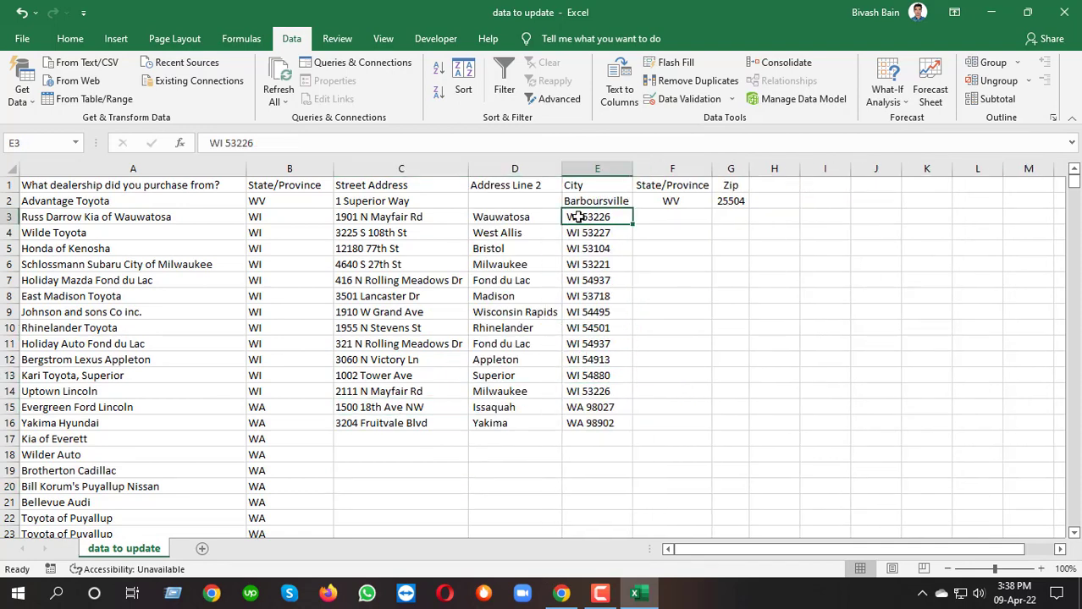
pyautogui.keyDown('shift'); pyautogui.click(590, 422); pyautogui.keyUp('shift')
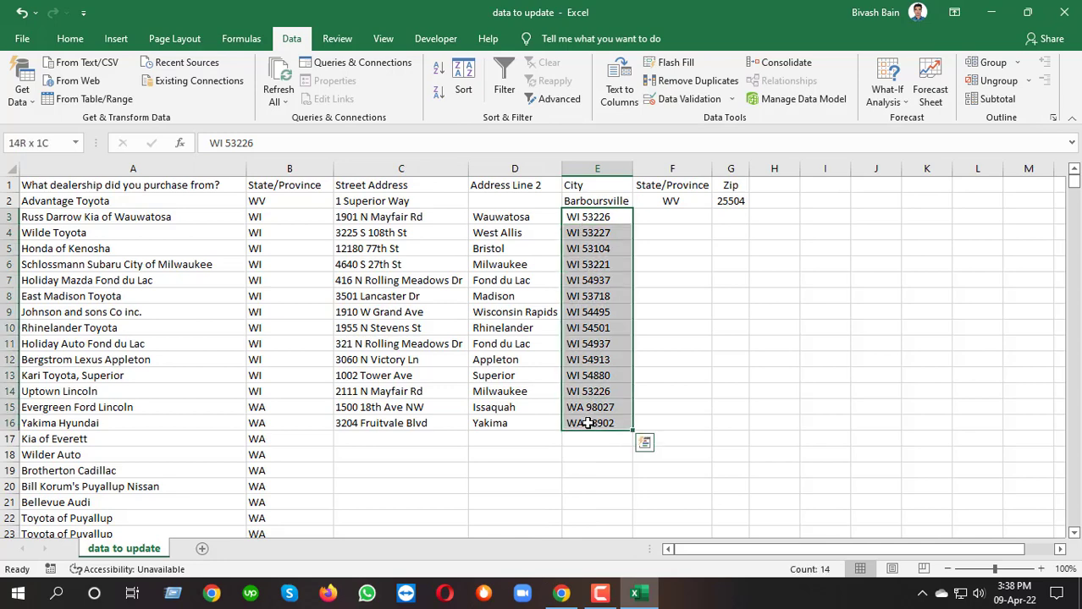
pyautogui.hotkey('ctrl', 'c')
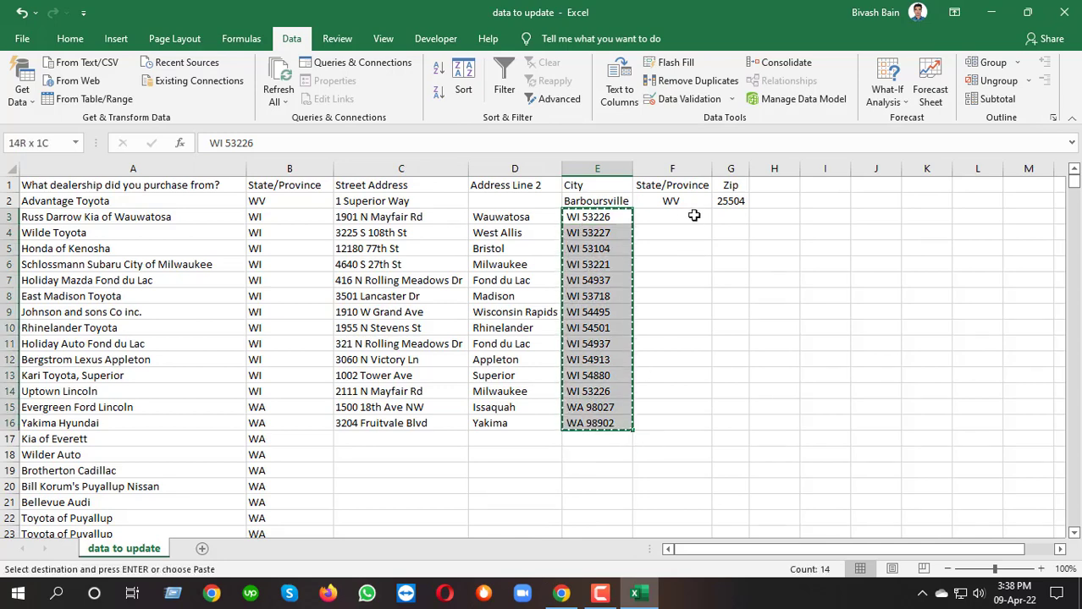
pyautogui.click(690, 216)
pyautogui.press('Return')
pyautogui.click(637, 385)
# - Move the city names from D3:D16 to the City column starting at E3
pyautogui.click(502, 217)
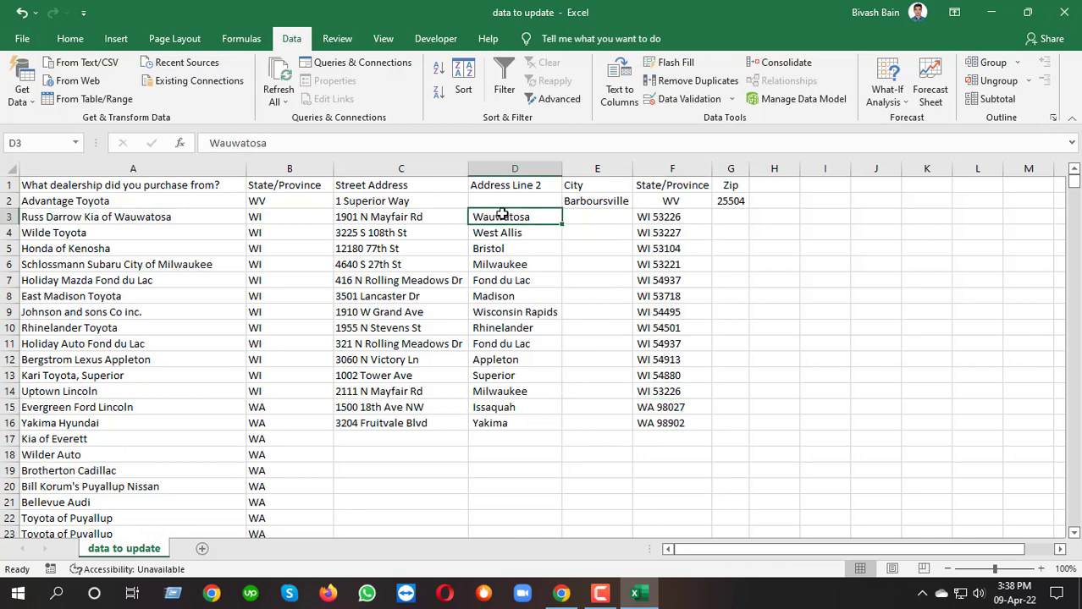
pyautogui.keyDown('shift'); pyautogui.click(497, 420); pyautogui.keyUp('shift')
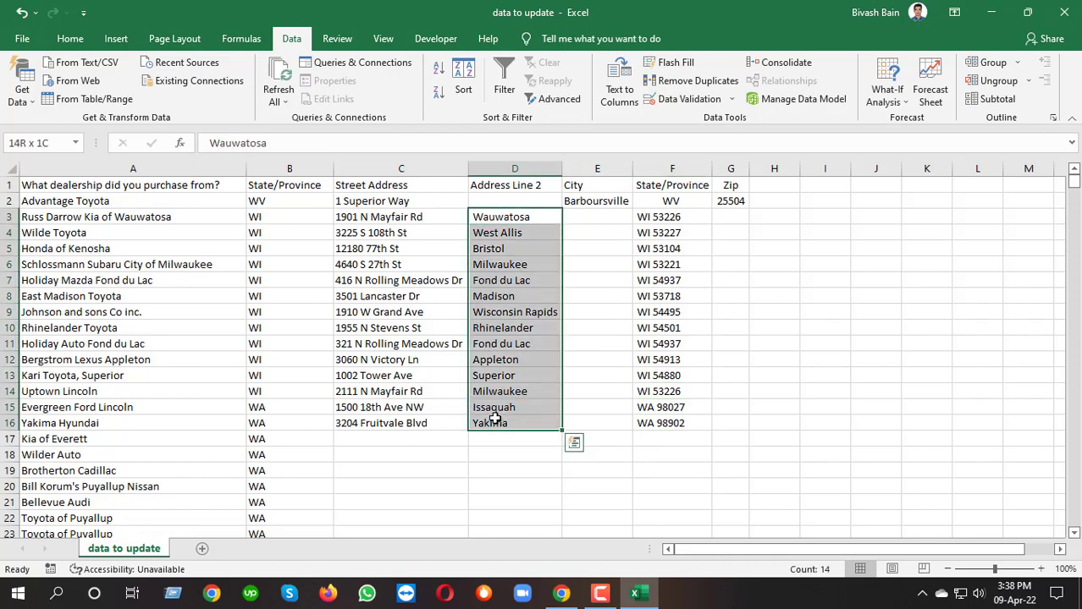
pyautogui.hotkey('ctrl', 'x')
pyautogui.click(596, 218)
pyautogui.press('Return')
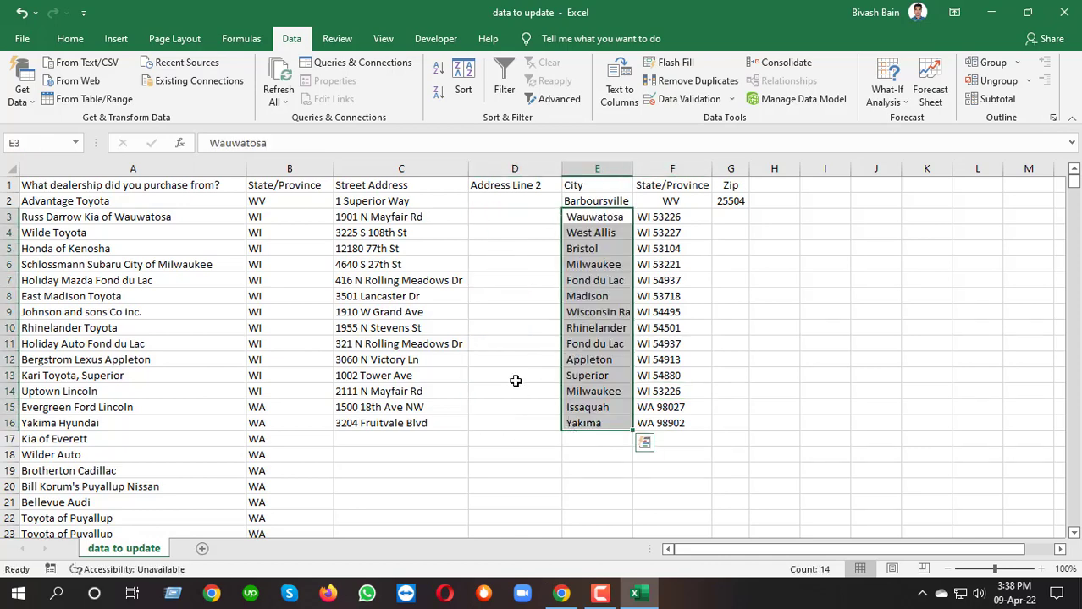
pyautogui.click(495, 328)
pyautogui.click(401, 281)
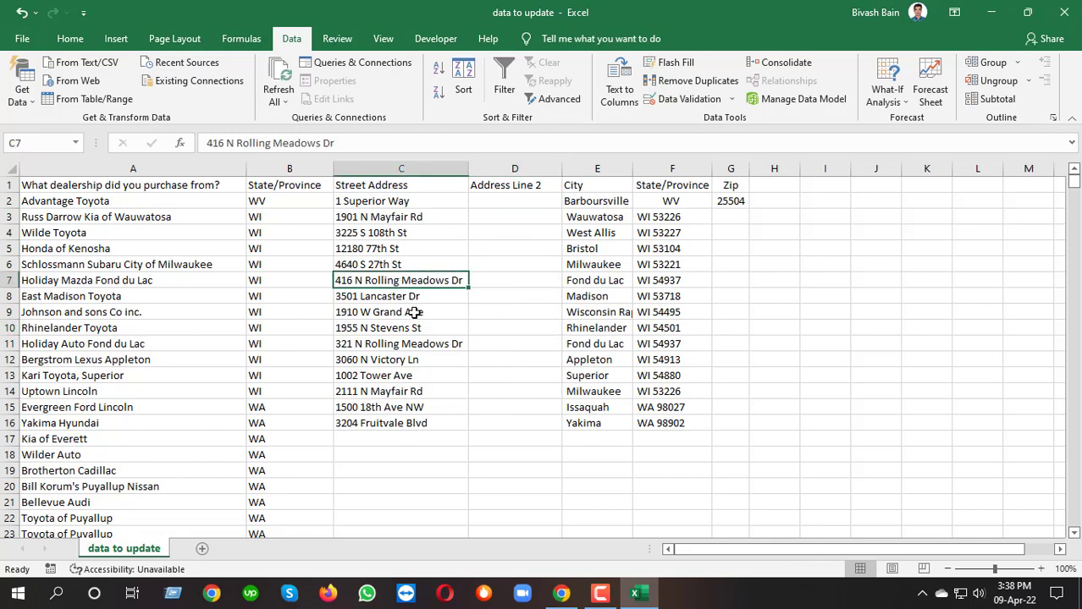
pyautogui.click(412, 384)
pyautogui.click(406, 328)
pyautogui.click(403, 168)
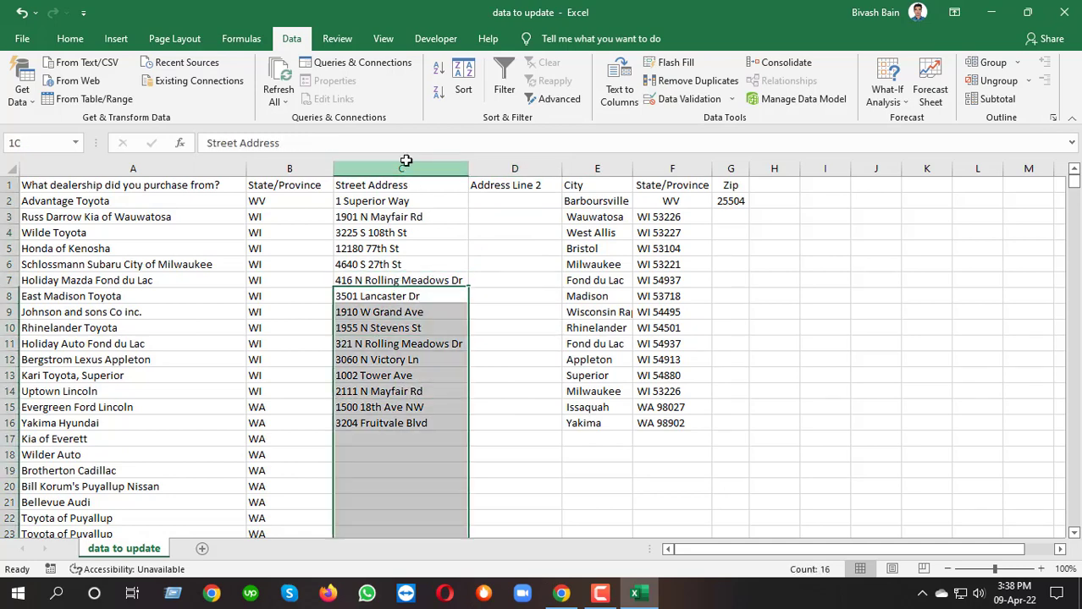
pyautogui.click(552, 422)
# - Autofit the City column E so its longest city name fits
pyautogui.click(592, 168)
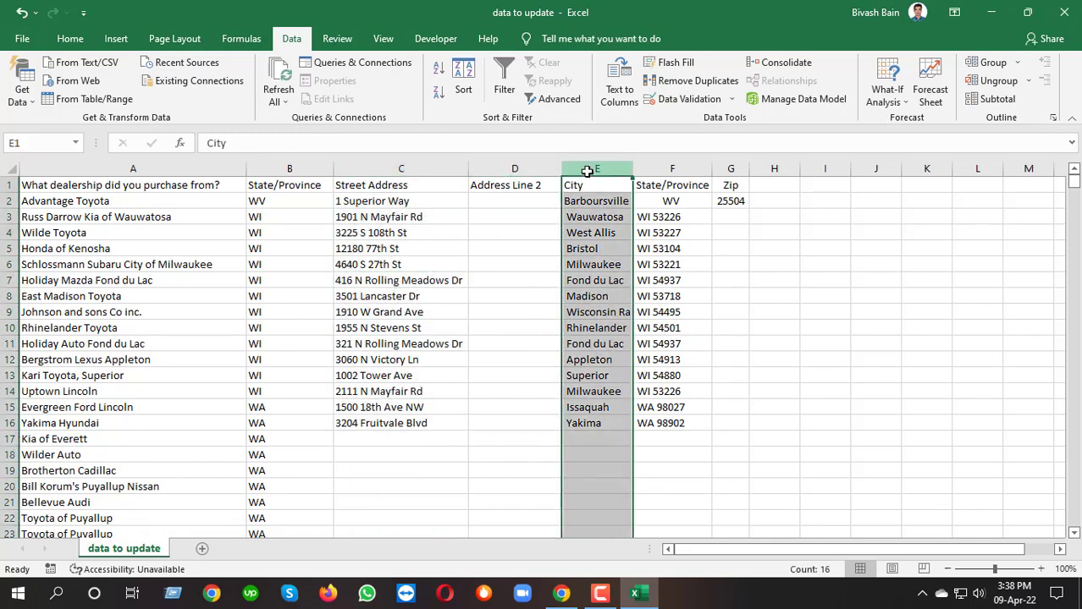
pyautogui.click(650, 450)
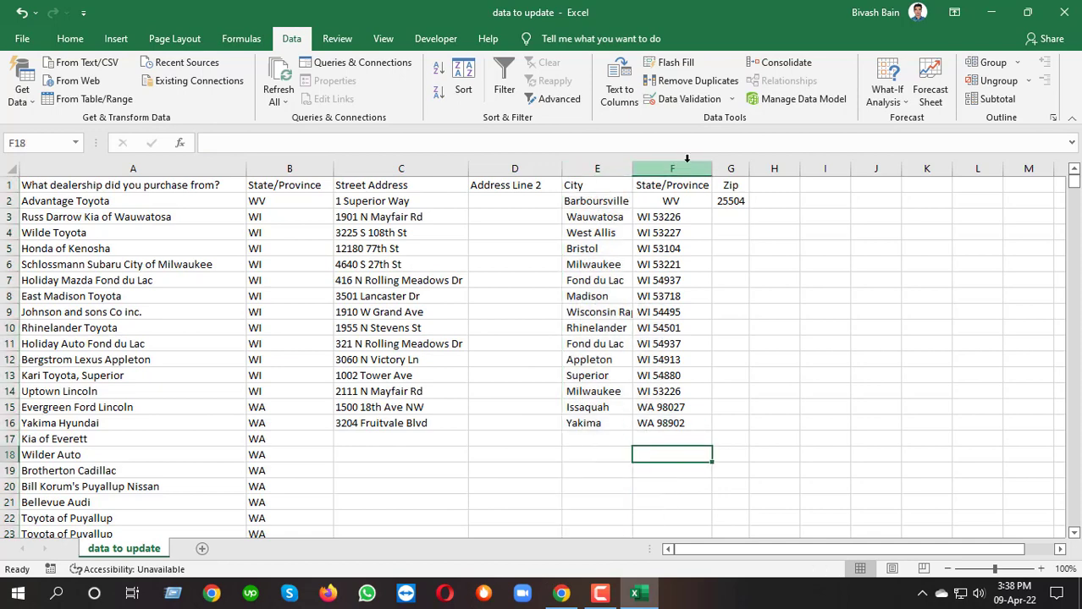
pyautogui.doubleClick(634, 167)
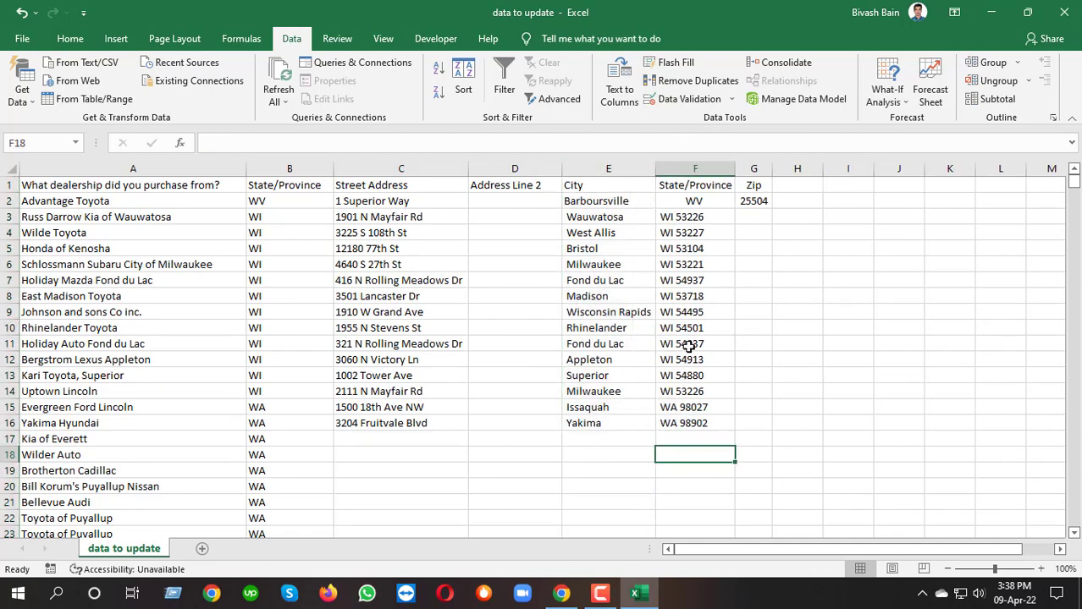
# - Split the state and zip values in F3:F16 with Text to Columns, using Space instead of Comma as a delimiter
pyautogui.click(684, 216)
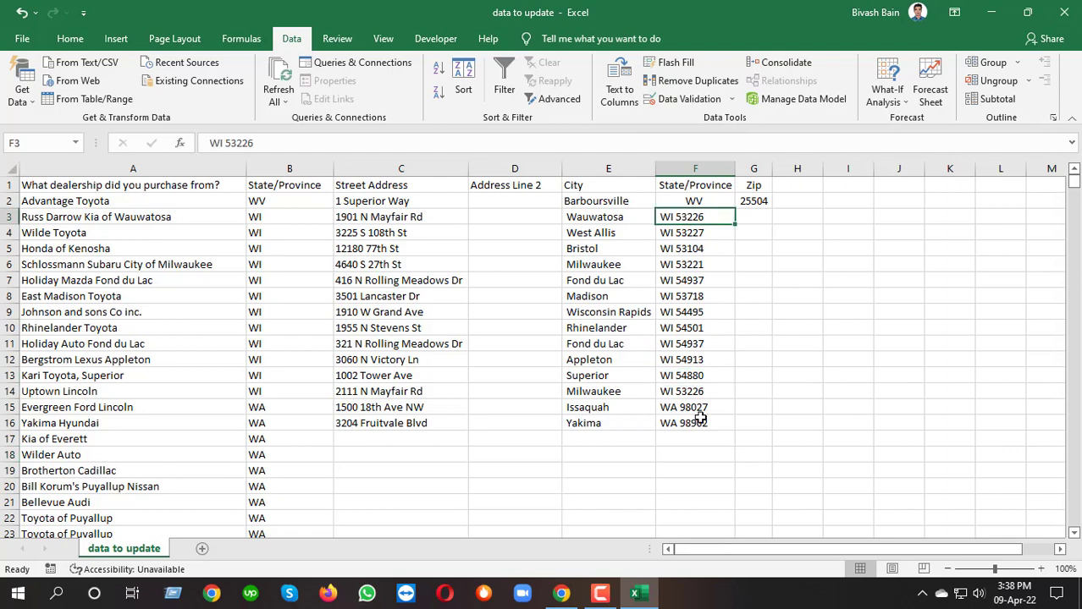
pyautogui.keyDown('shift'); pyautogui.click(696, 422); pyautogui.keyUp('shift')
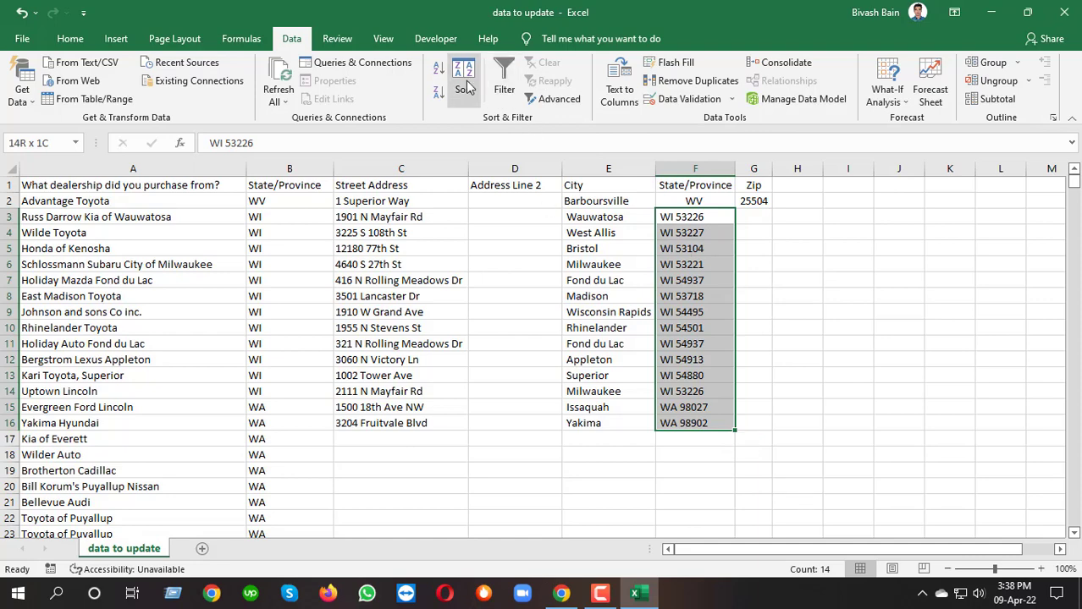
pyautogui.click(619, 85)
pyautogui.moveTo(772, 157); pyautogui.dragTo(222, 174)
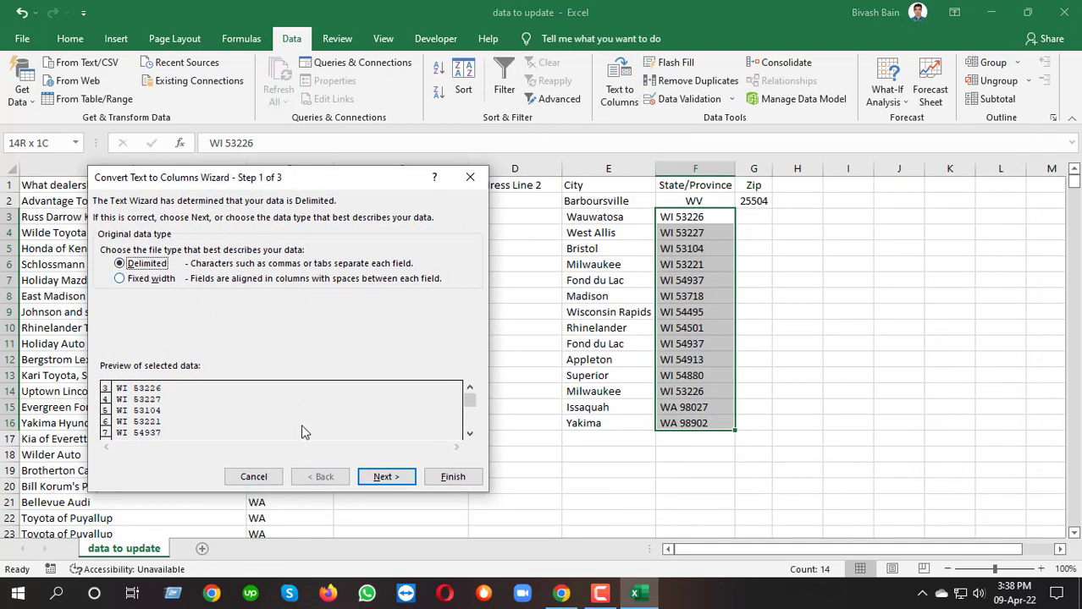
pyautogui.click(386, 477)
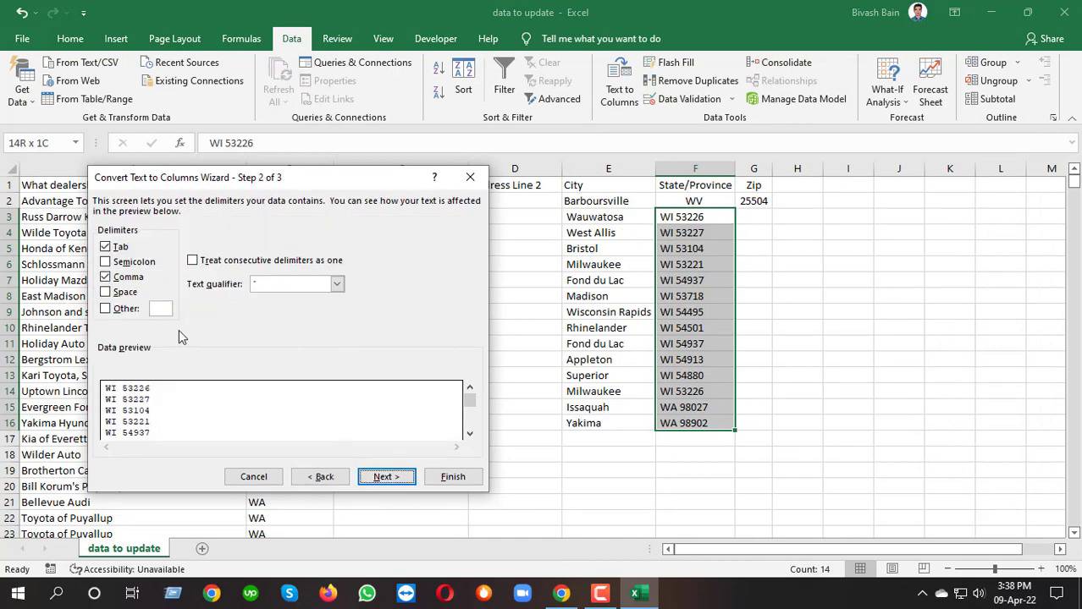
pyautogui.click(105, 292)
pyautogui.click(106, 278)
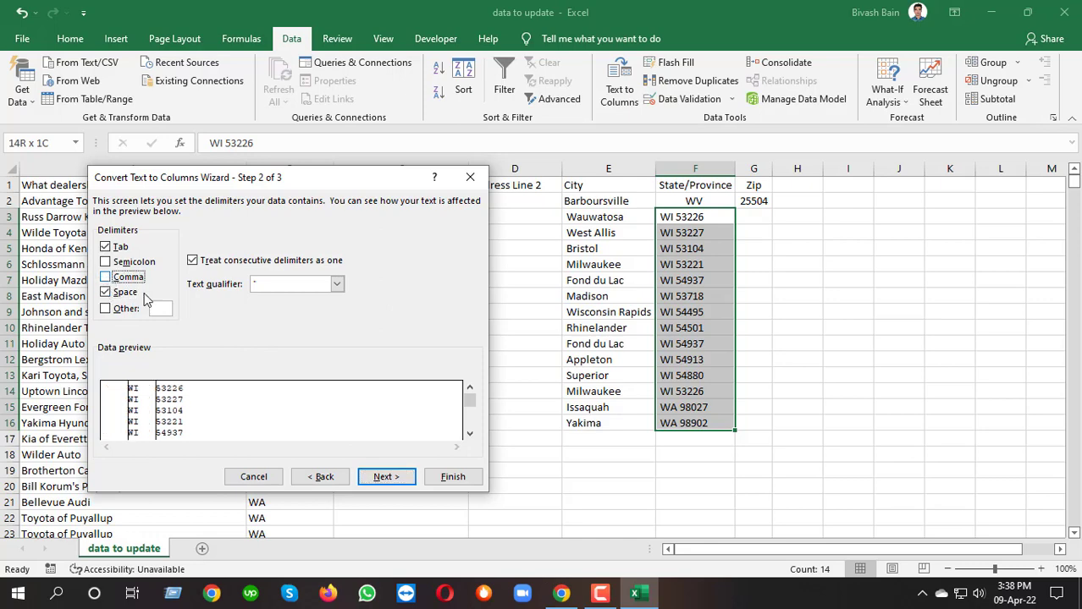
pyautogui.click(385, 476)
pyautogui.click(451, 477)
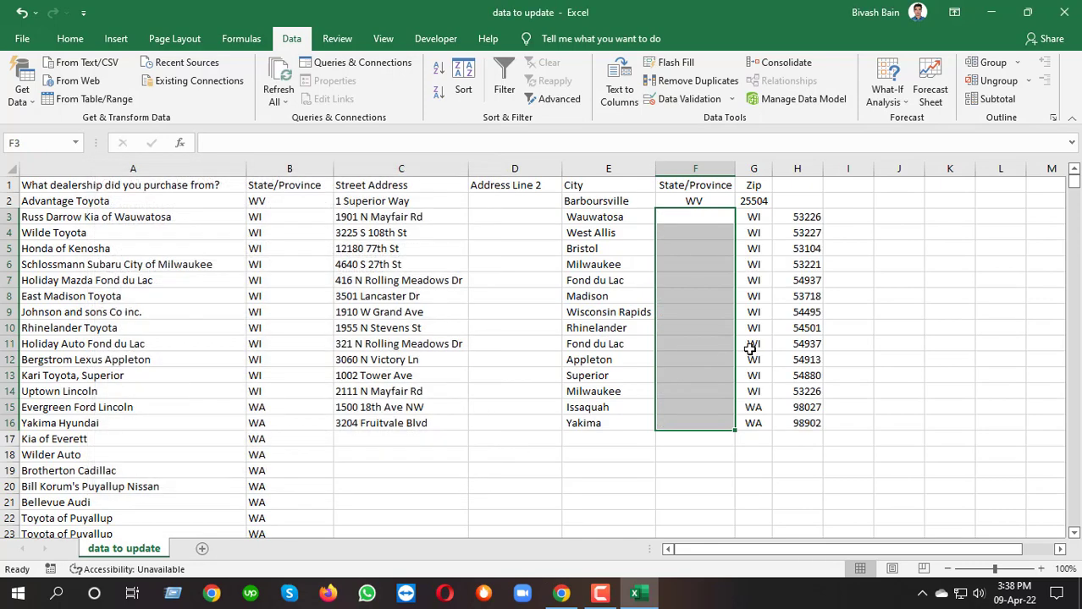
# - Move the separated states and zip codes from G3:H16 one column back, starting at F3
pyautogui.click(779, 343)
pyautogui.click(749, 217)
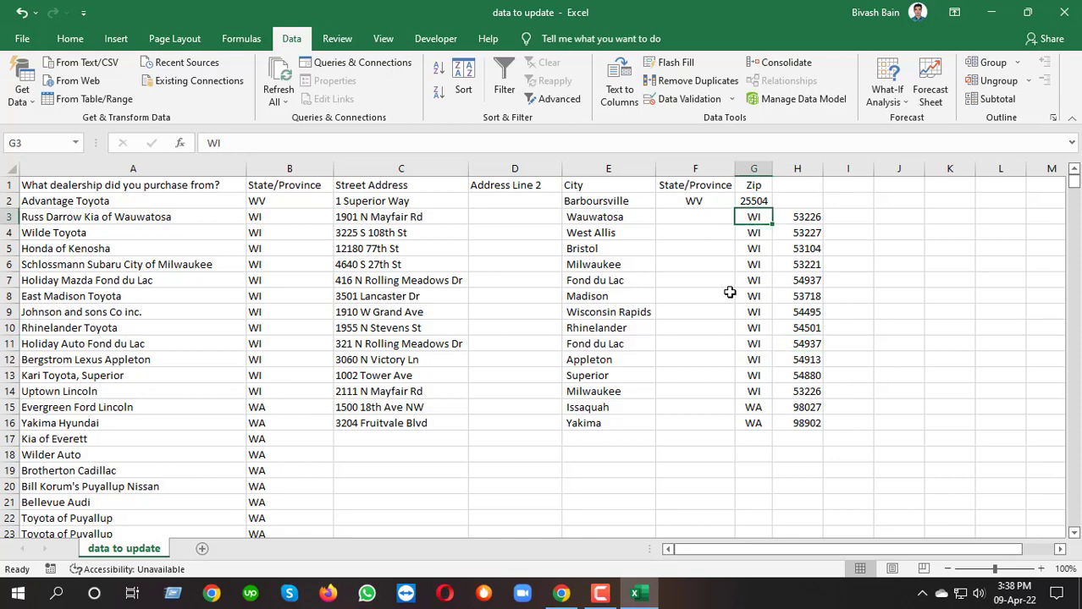
pyautogui.keyDown('shift'); pyautogui.click(802, 423); pyautogui.keyUp('shift')
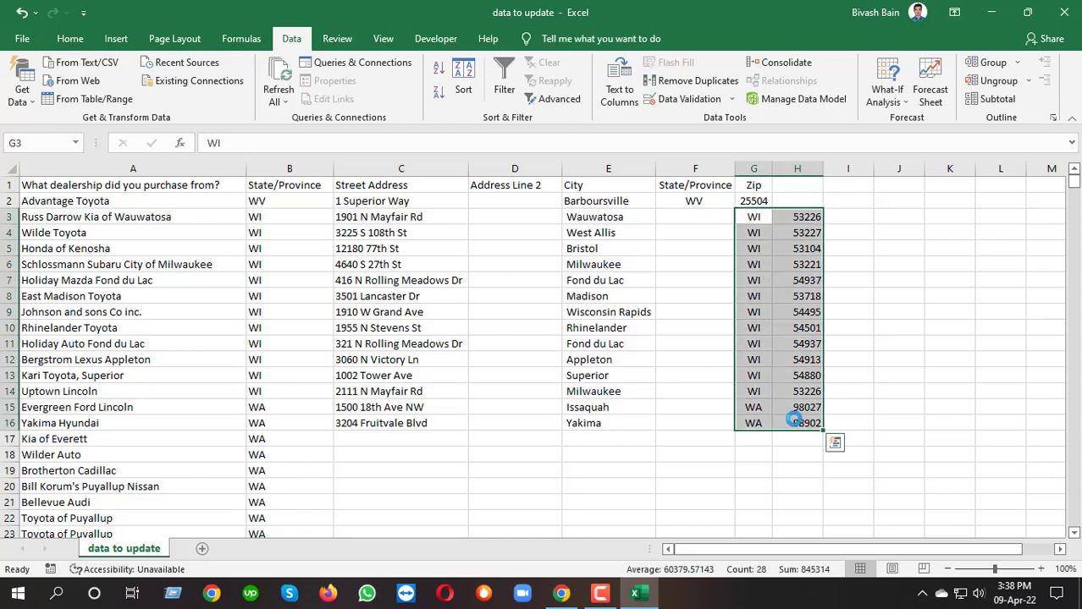
pyautogui.hotkey('ctrl', 'x')
pyautogui.click(691, 218)
pyautogui.hotkey('ctrl', 'v')
pyautogui.click(585, 490)
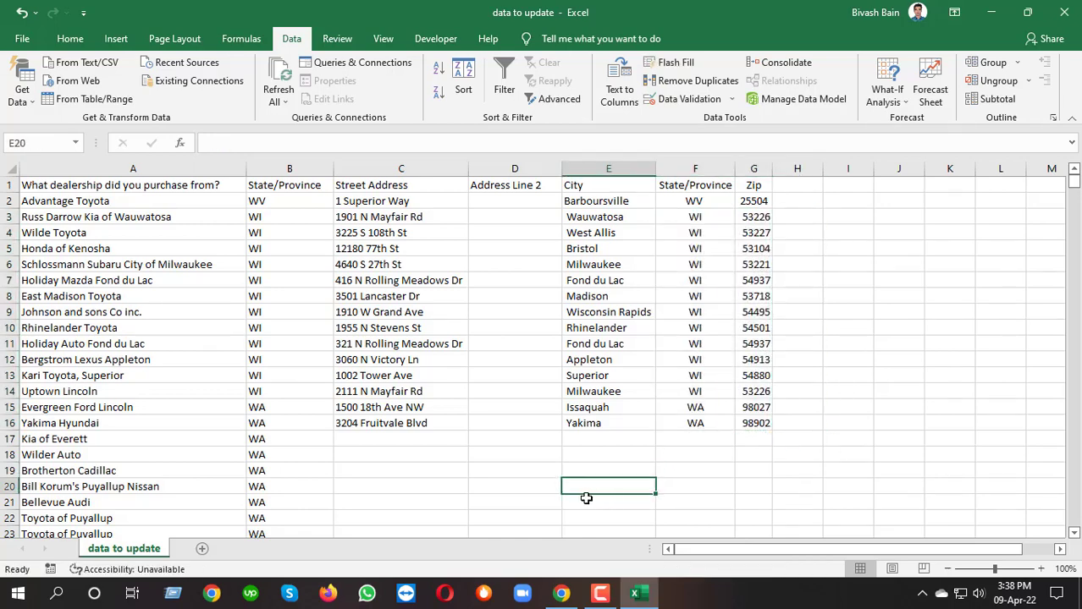
# - Autofit the Zip column G to its contents
pyautogui.doubleClick(770, 167)
pyautogui.click(489, 422)
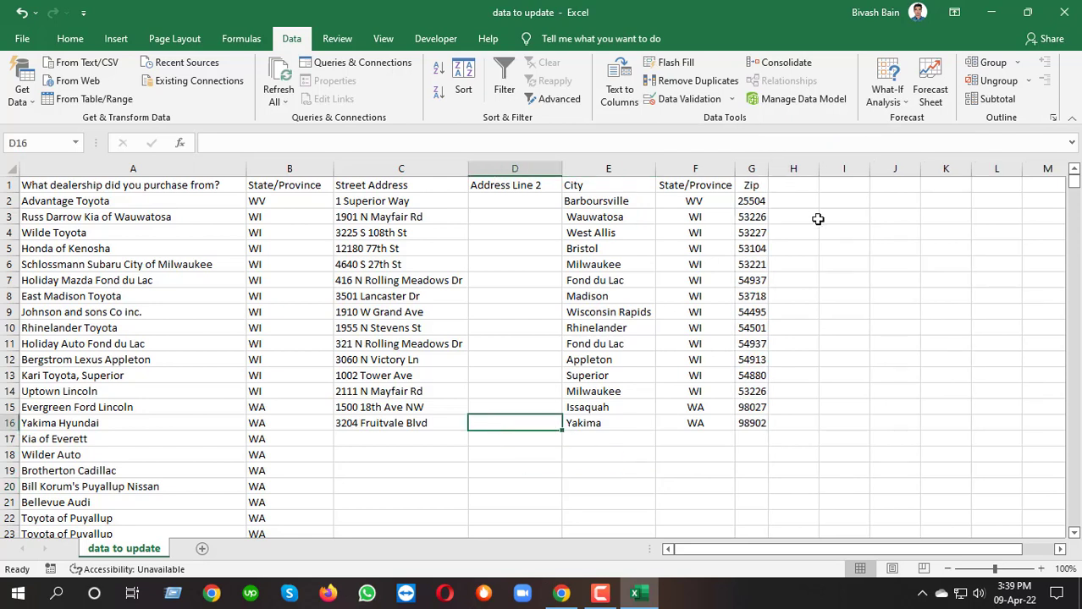
pyautogui.click(403, 168)
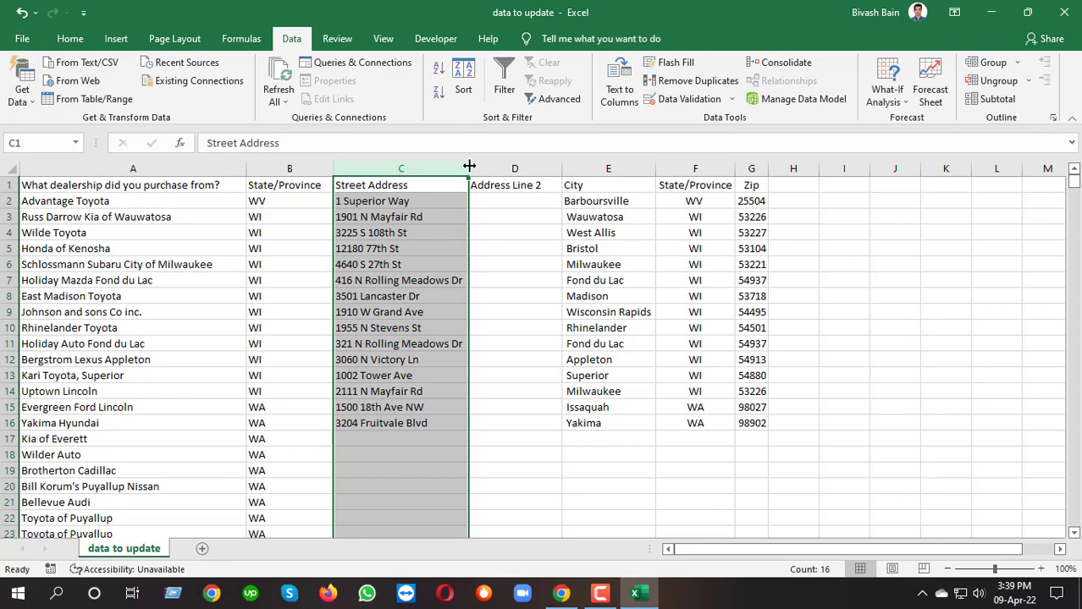
pyautogui.click(425, 312)
pyautogui.click(421, 346)
pyautogui.moveTo(388, 247); pyautogui.dragTo(390, 230)
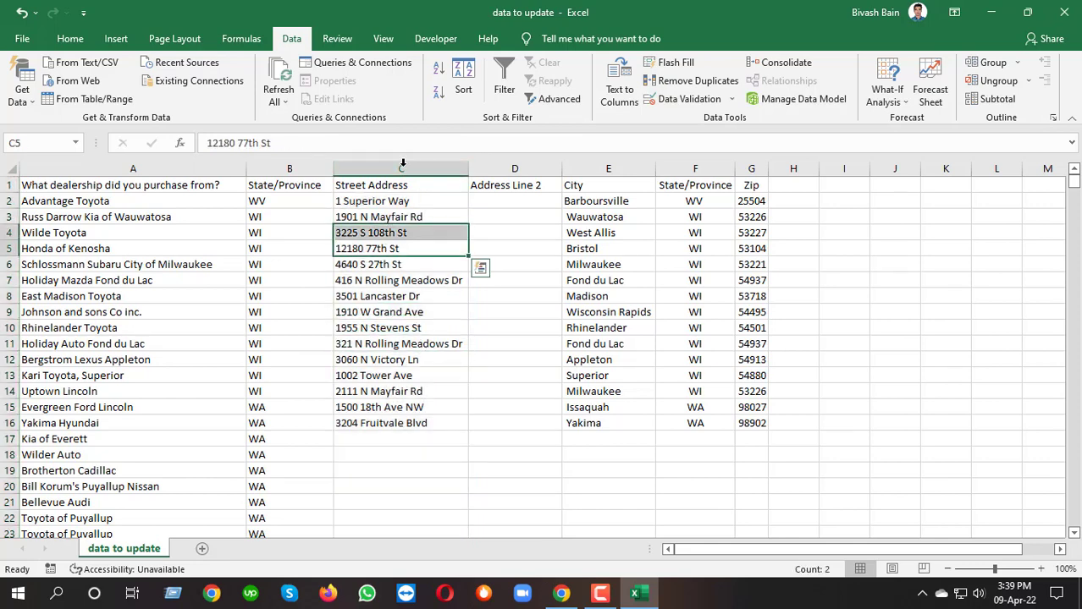
pyautogui.moveTo(397, 423)
pyautogui.mouseDown()
pyautogui.moveTo(396, 409)
pyautogui.moveTo(396, 423)
pyautogui.mouseUp()
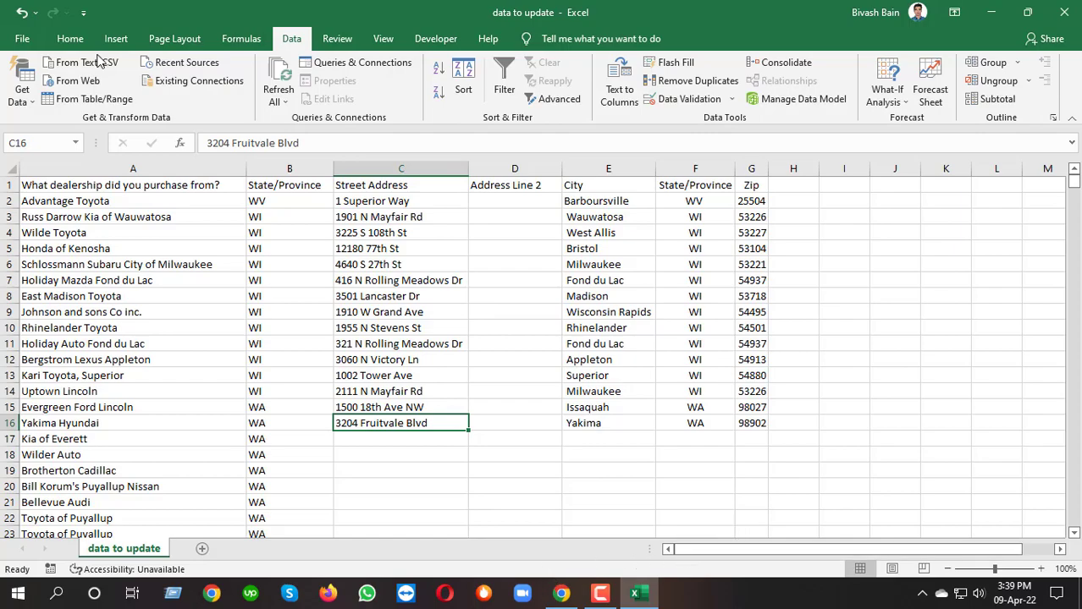
# - Save the data to update workbook
pyautogui.click(22, 38)
pyautogui.click(54, 219)
pyautogui.click(22, 38)
pyautogui.click(47, 220)
# - Apply all borders to the whole table in A1:G724 and save the workbook
pyautogui.click(39, 185)
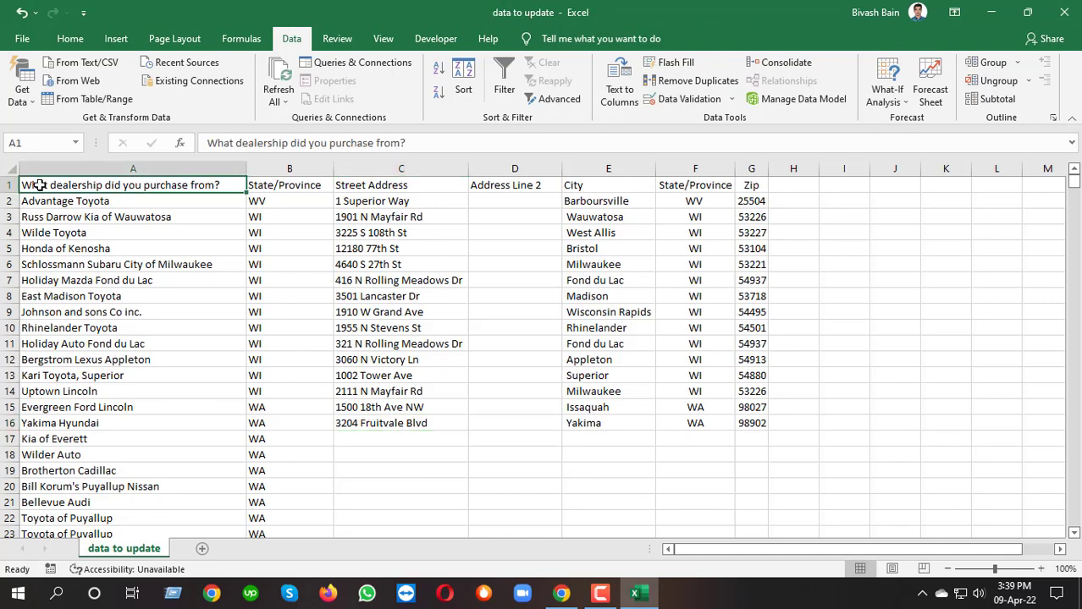
pyautogui.hotkey('ctrl', 'shift', 'End')
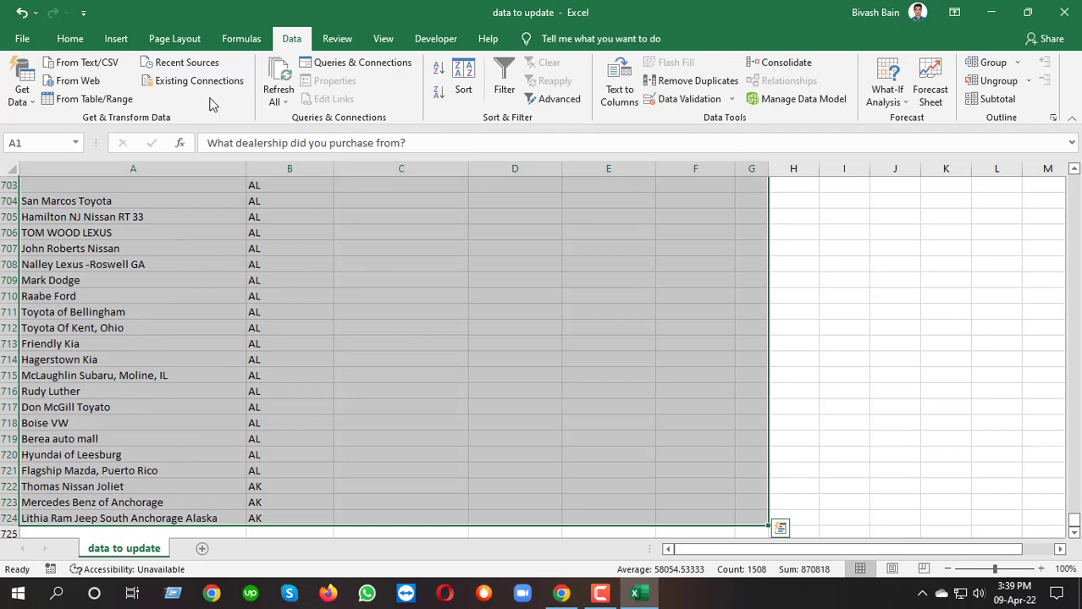
pyautogui.click(100, 39)
pyautogui.click(70, 39)
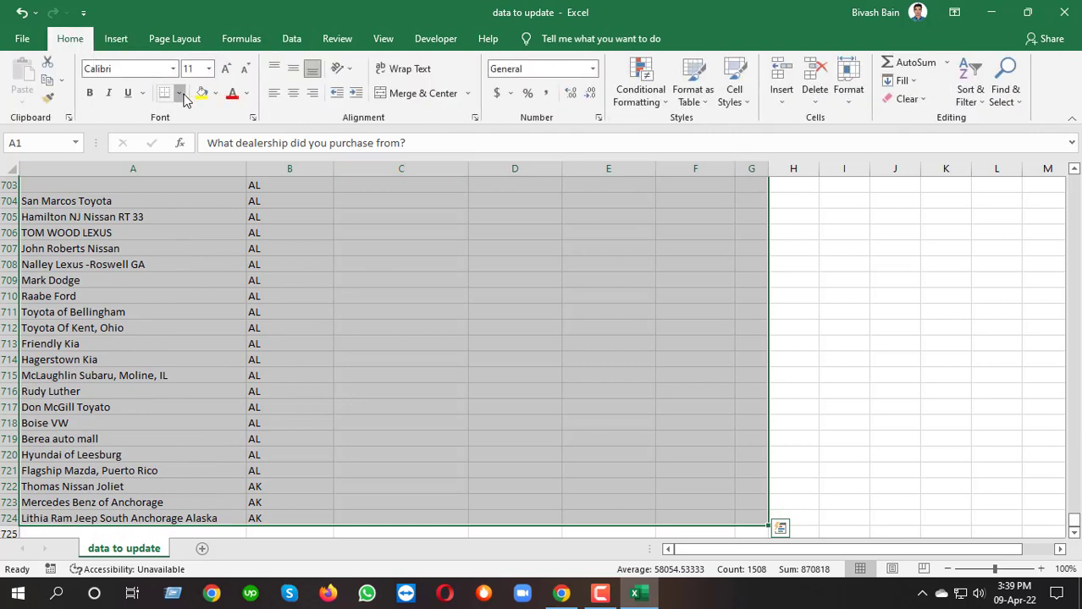
pyautogui.click(179, 93)
pyautogui.click(205, 230)
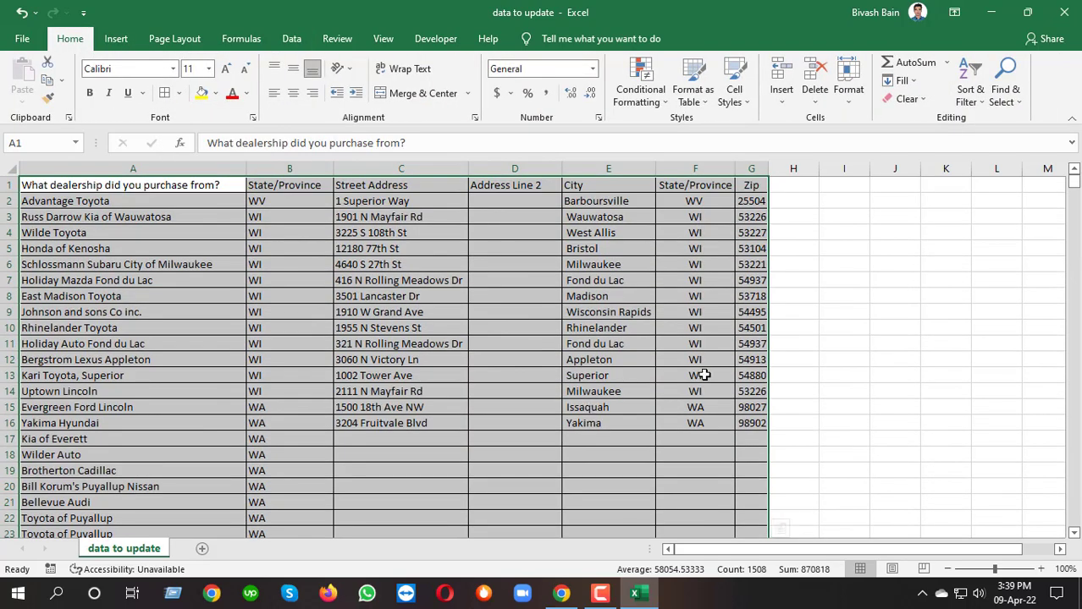
pyautogui.click(926, 325)
pyautogui.click(23, 39)
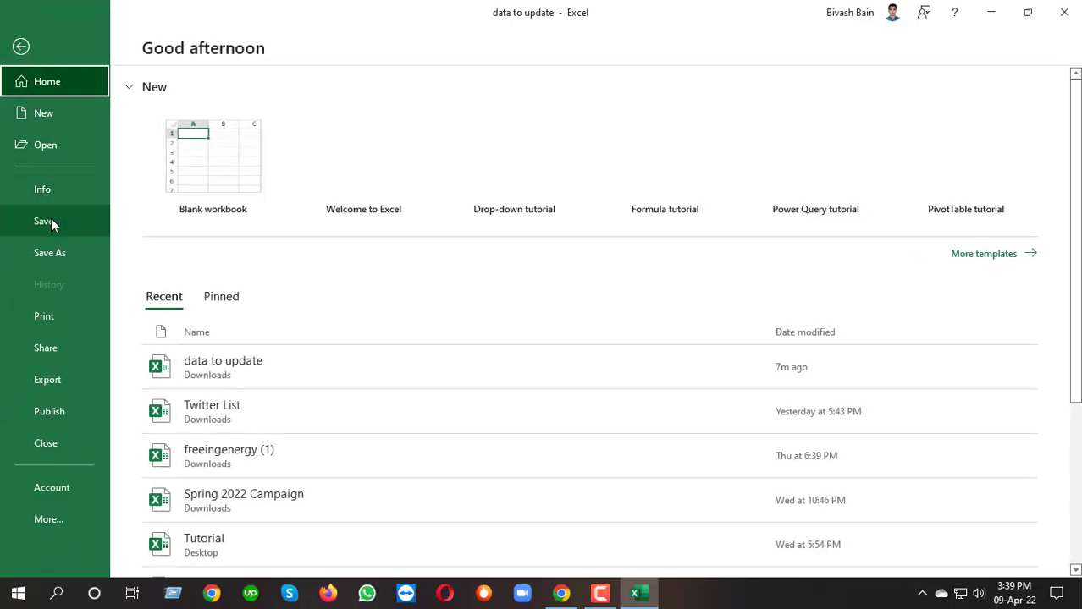
pyautogui.click(52, 218)
pyautogui.press('Left')
# - Fill the completed address cells C2:G16 with yellow and save the workbook
pyautogui.moveTo(371, 203); pyautogui.dragTo(752, 426)
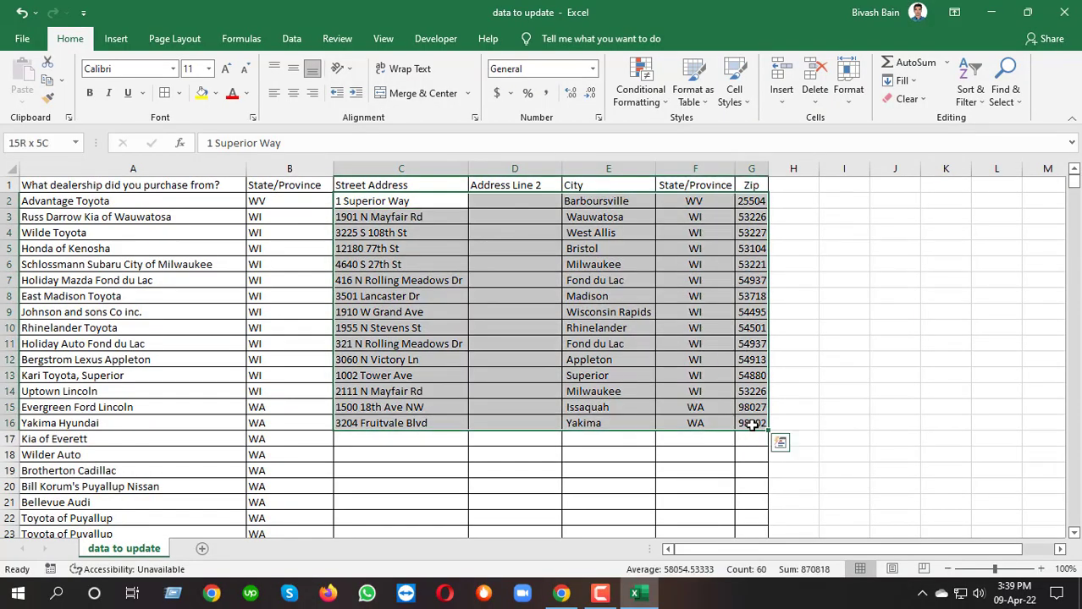
pyautogui.click(201, 93)
pyautogui.click(844, 328)
pyautogui.click(23, 39)
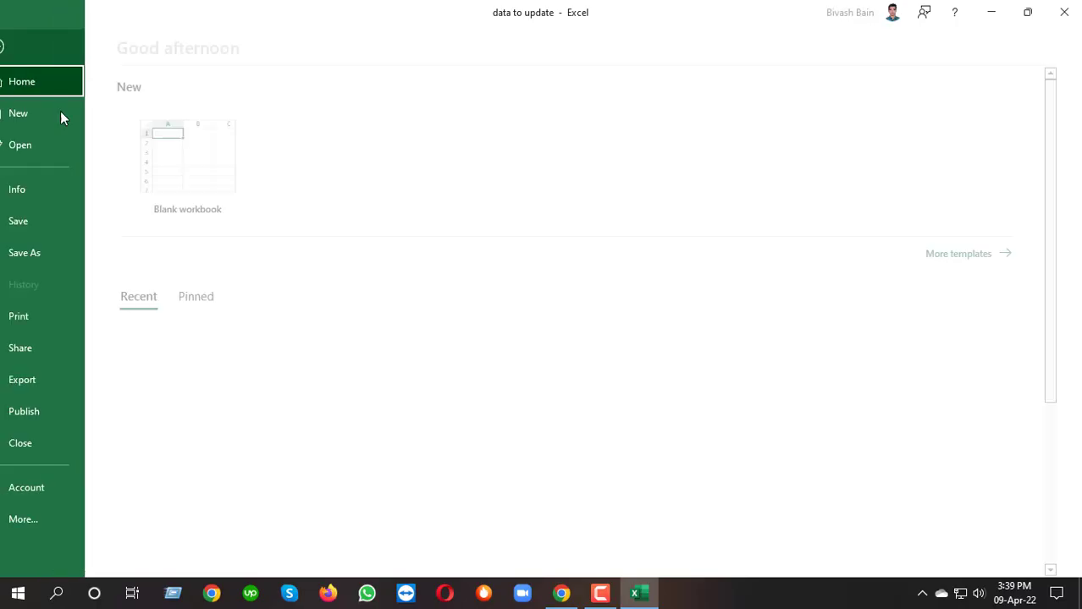
pyautogui.click(51, 237)
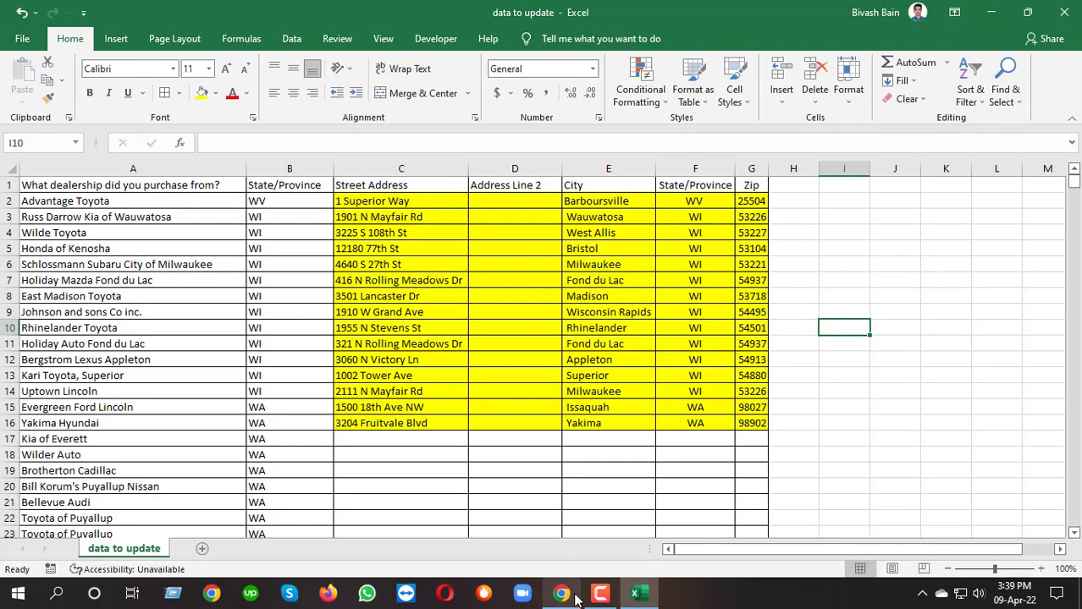
# - Switch to Chrome and review the "Validate data of car dealerships" job posting on Upwork
pyautogui.click(561, 592)
pyautogui.click(592, 13)
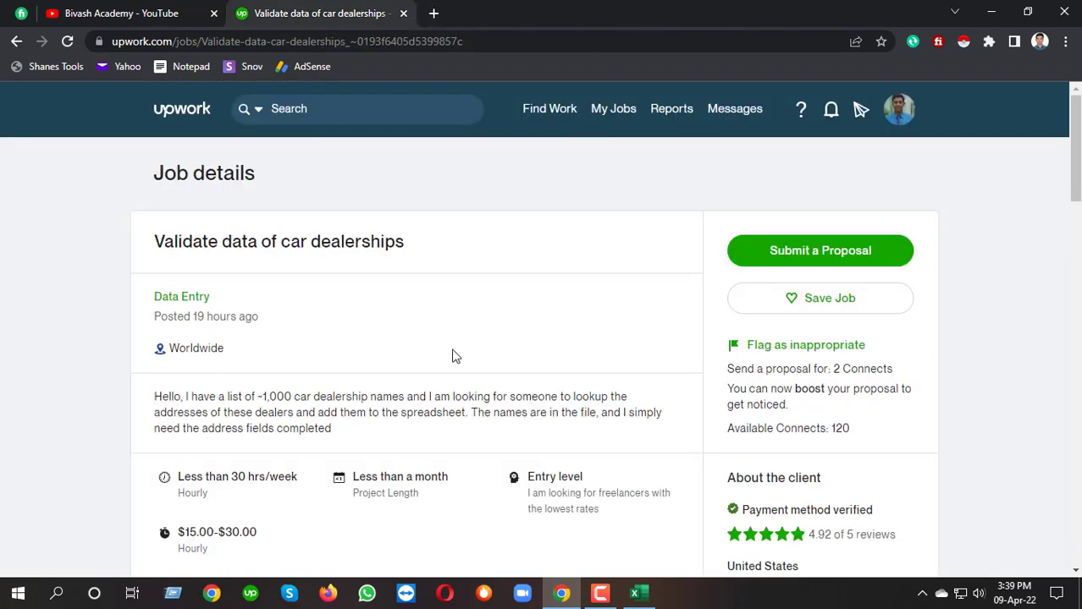
pyautogui.scroll(-2, 456, 355)
pyautogui.scroll(2, 677, 287)
pyautogui.click(790, 256)
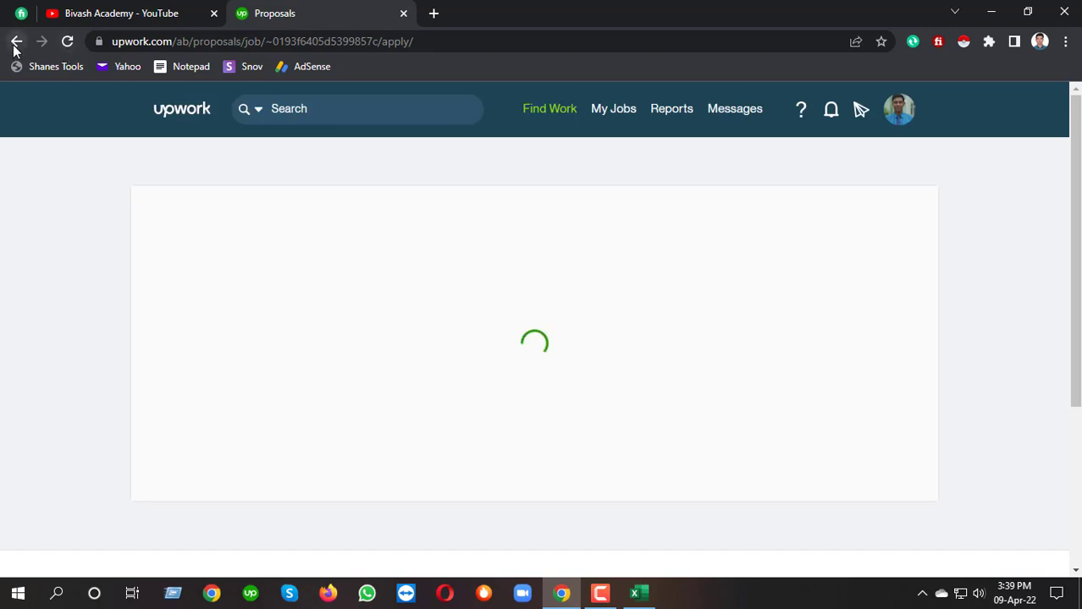
pyautogui.click(17, 41)
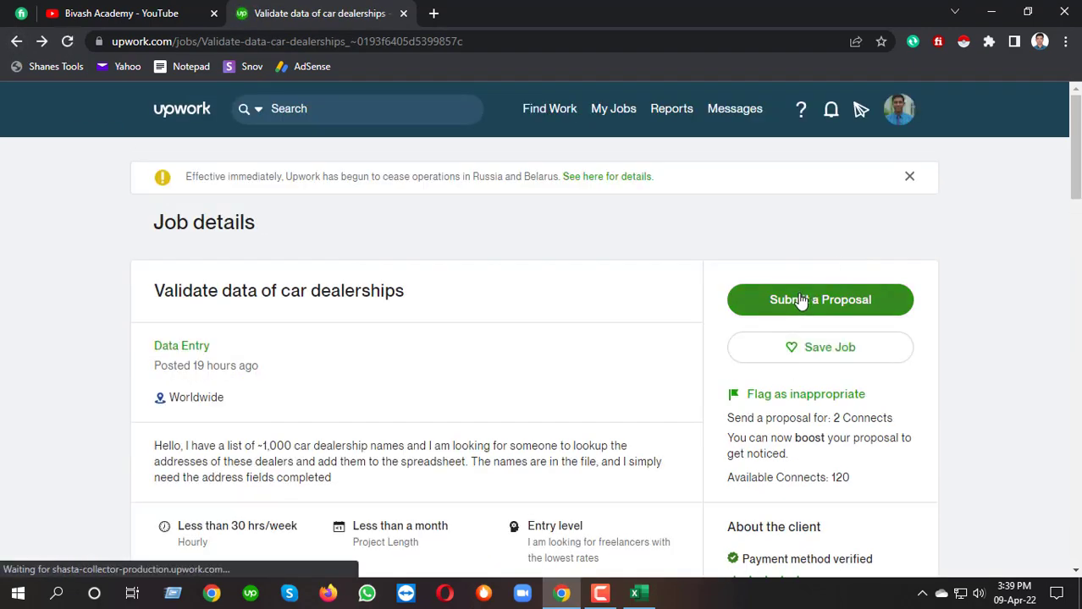
pyautogui.rightClick(801, 298)
pyautogui.click(827, 305)
# - Open the same job posting in a second browser tab and start a proposal for it there
pyautogui.click(228, 37)
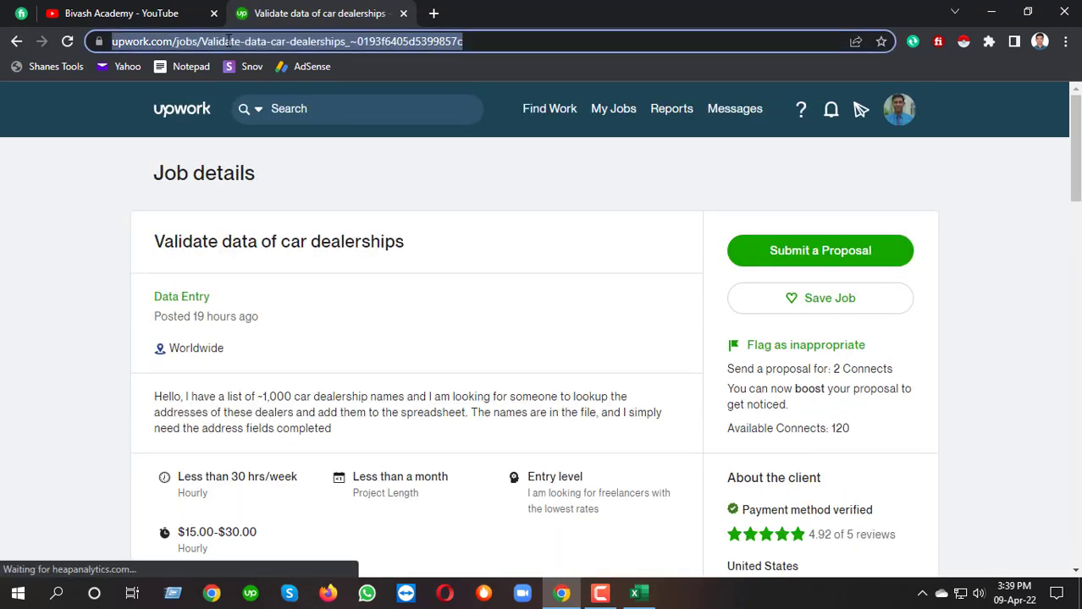
pyautogui.click(433, 13)
pyautogui.hotkey('ctrl', 'v')
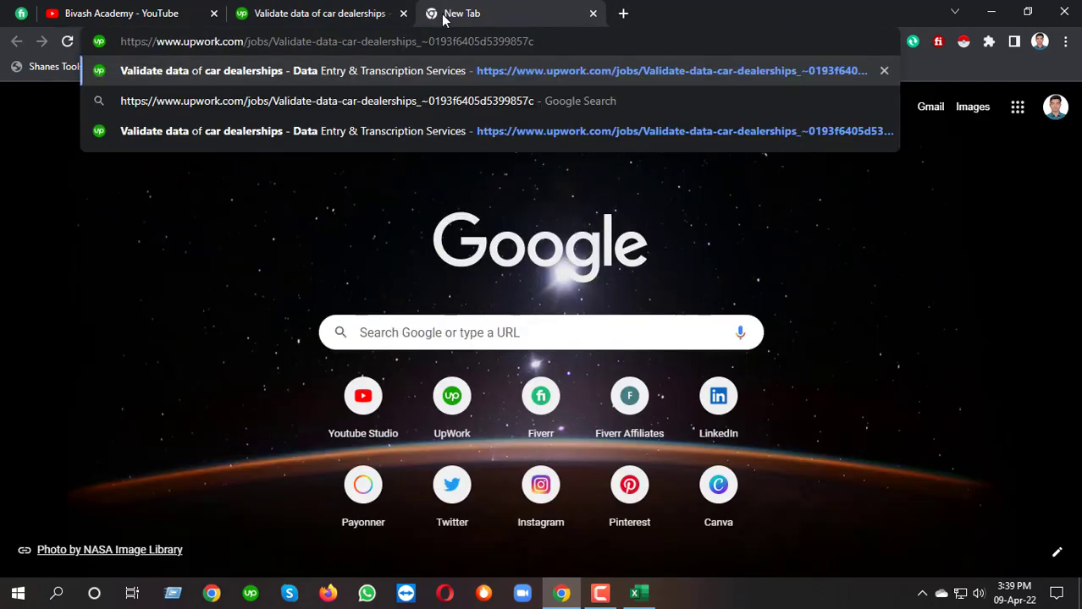
pyautogui.press('Return')
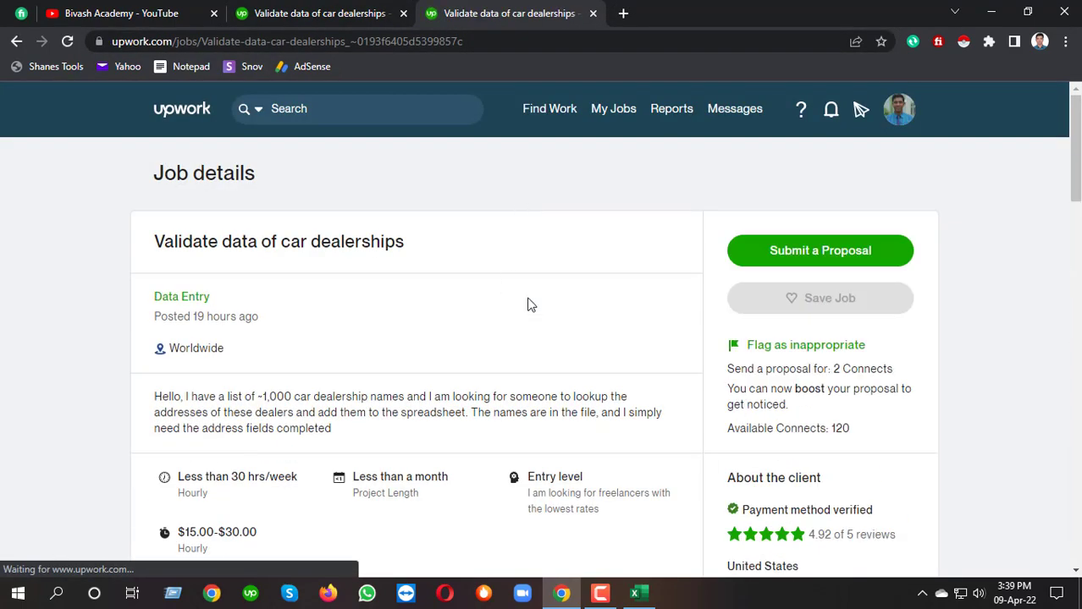
pyautogui.click(845, 250)
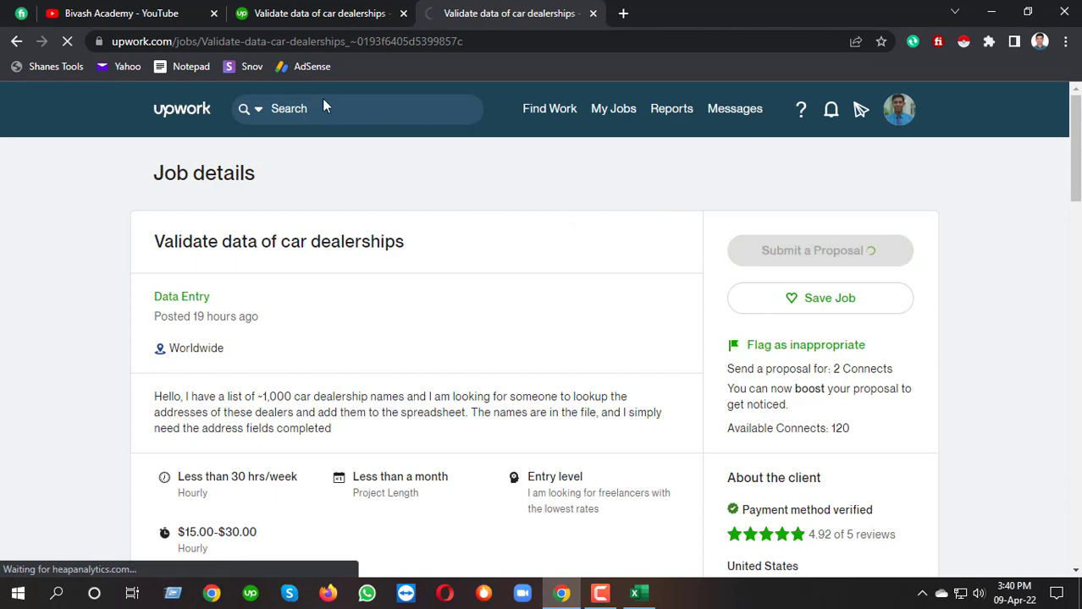
# - Set the proposal's hourly rate bid to $10.00
pyautogui.scroll(-2, 350, 380)
pyautogui.scroll(1, 358, 316)
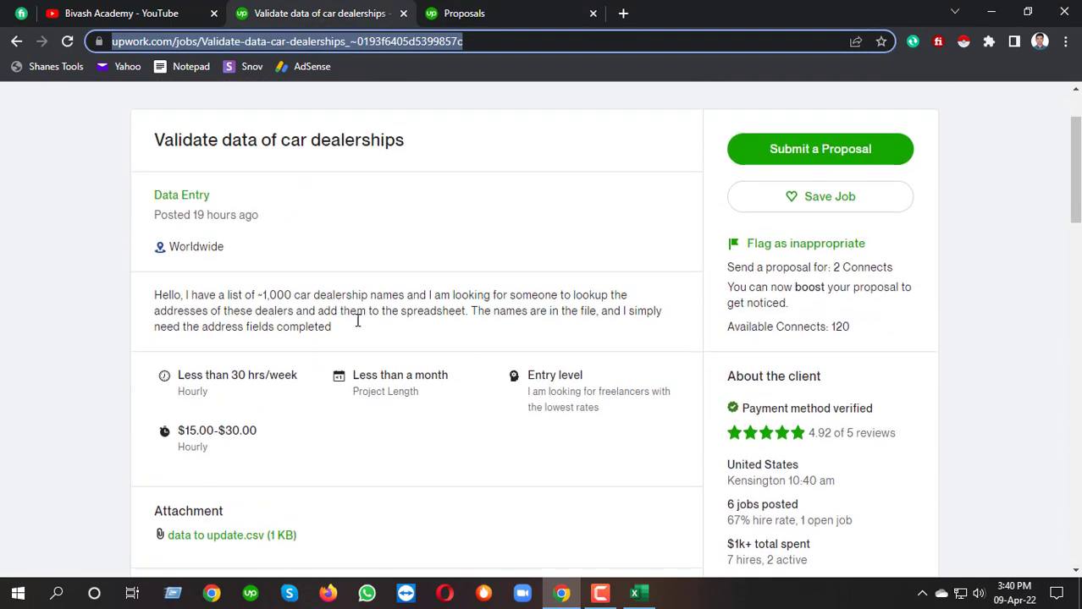
pyautogui.scroll(-4, 533, 286)
pyautogui.scroll(3, 536, 285)
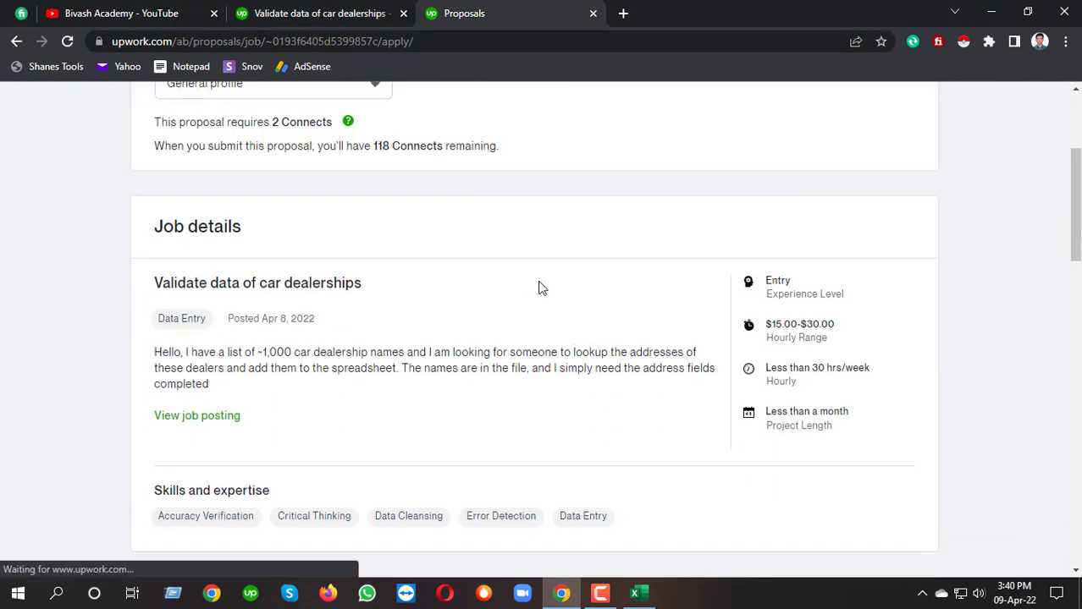
pyautogui.scroll(-7, 302, 277)
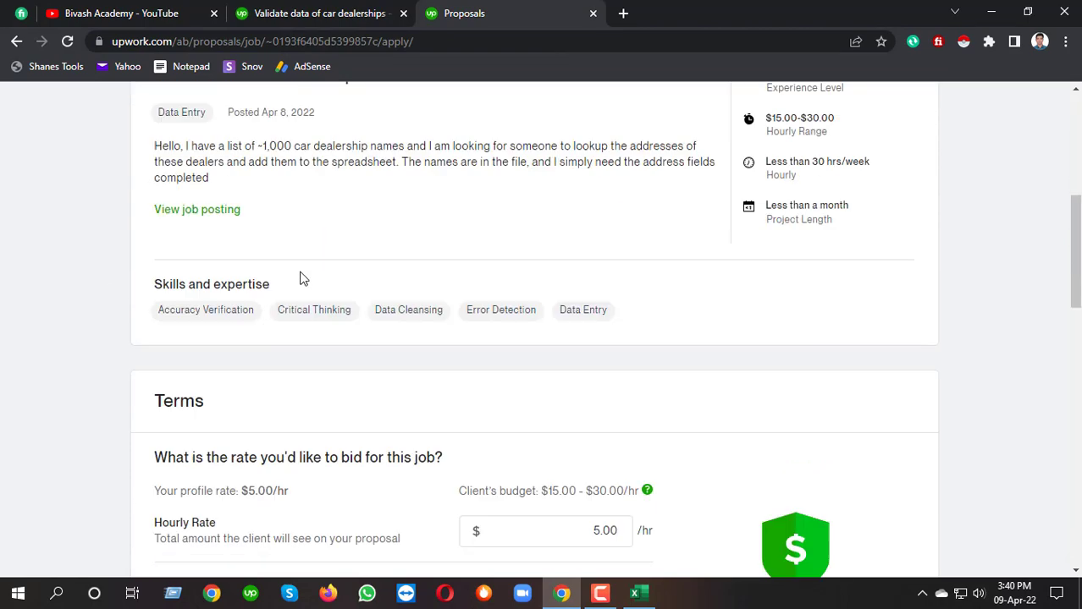
pyautogui.scroll(-2, 364, 268)
pyautogui.click(596, 184)
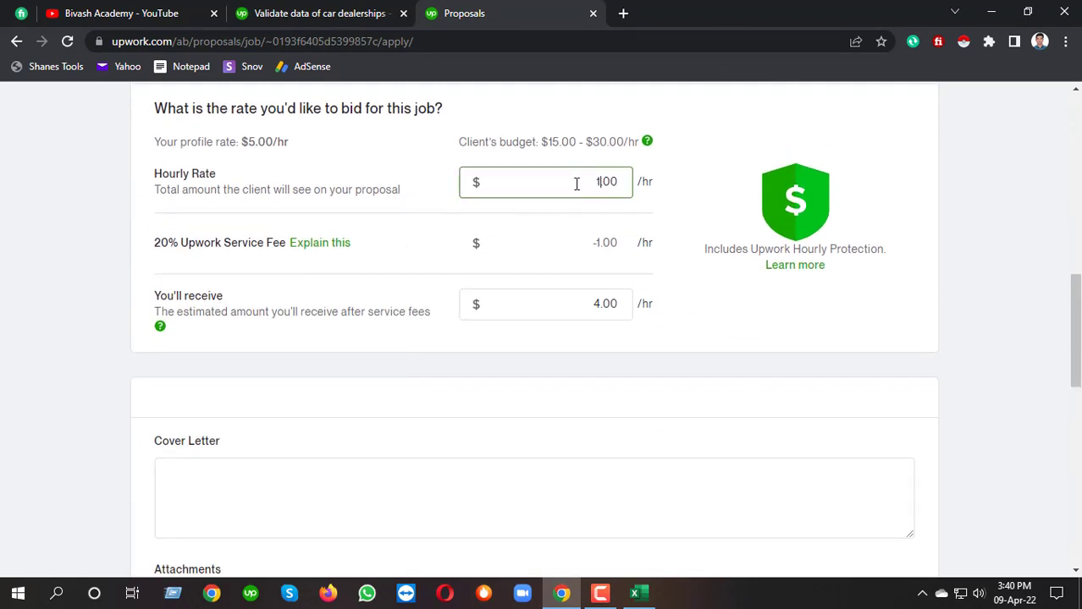
pyautogui.write('10')
pyautogui.click(667, 144)
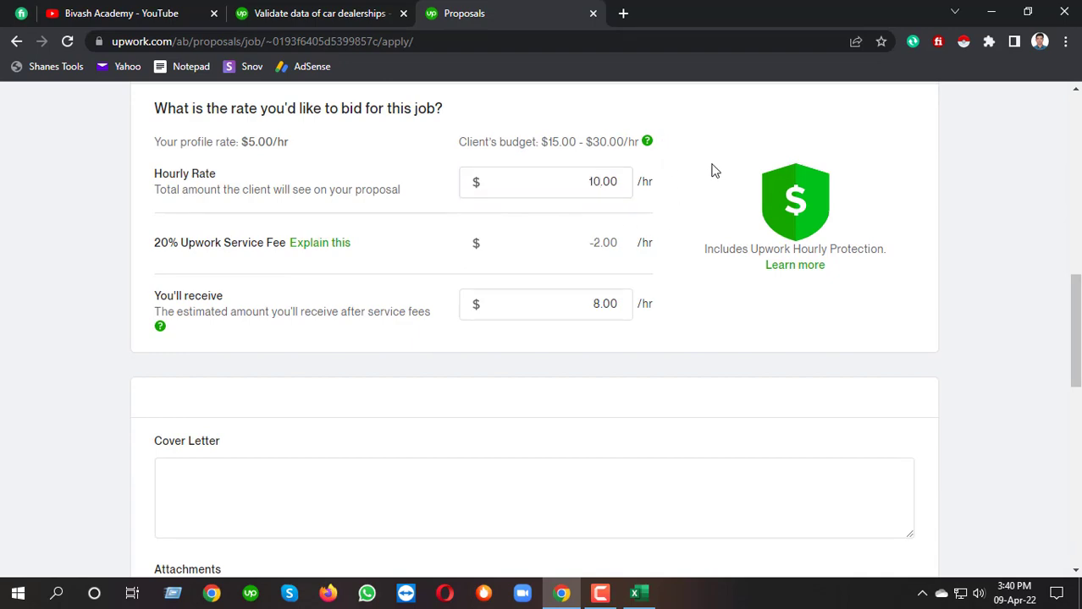
# - Begin the cover letter with "Hello," and, on a new line, "I am interested in your" followed by an opening quotation mark
pyautogui.scroll(-1, 467, 226)
pyautogui.click(220, 398)
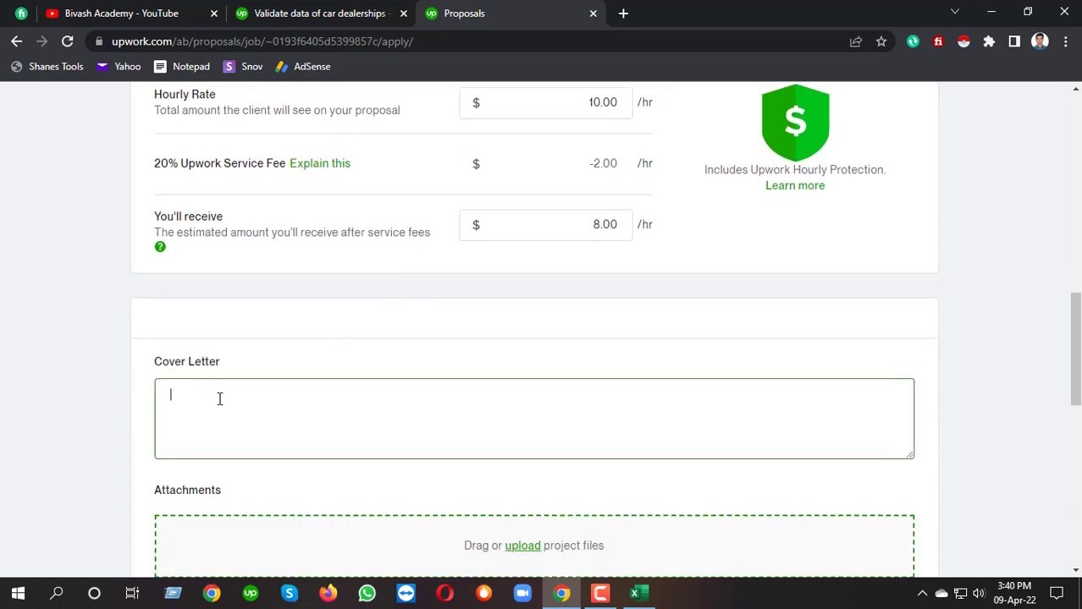
pyautogui.scroll(1, 287, 379)
pyautogui.scroll(-2, 305, 371)
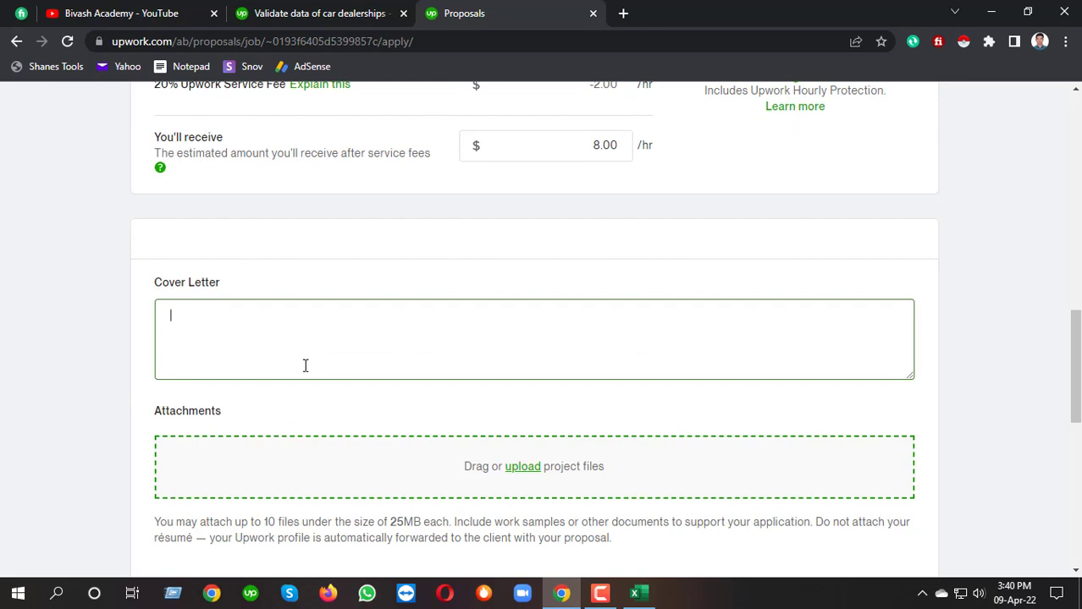
pyautogui.write('H')
pyautogui.press('BackSpace')
pyautogui.write('Hello')
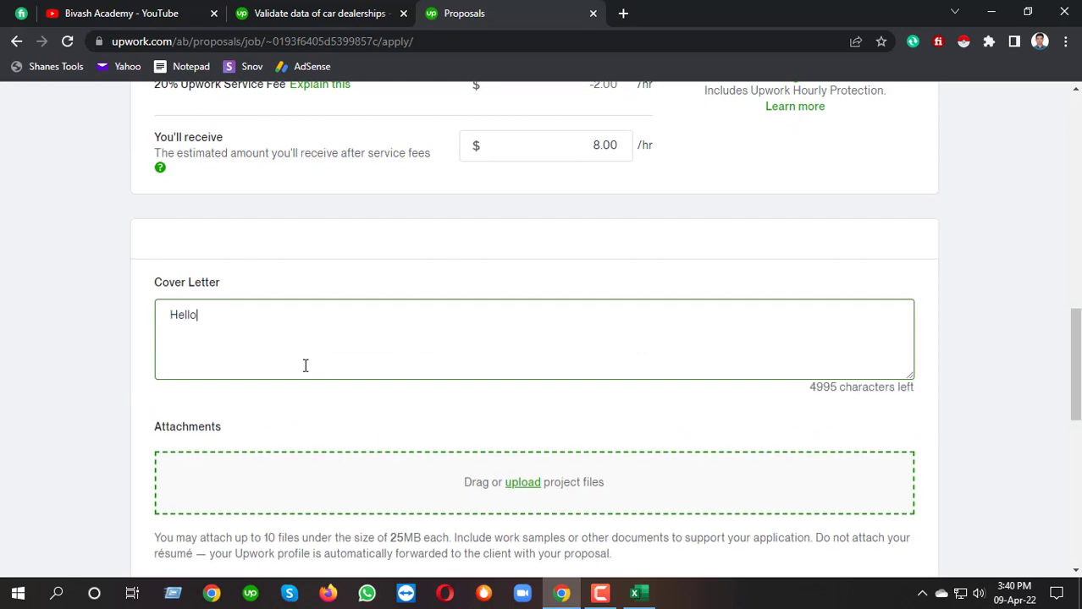
pyautogui.write(', I am i')
pyautogui.write('n')
pyautogui.write('terested ')
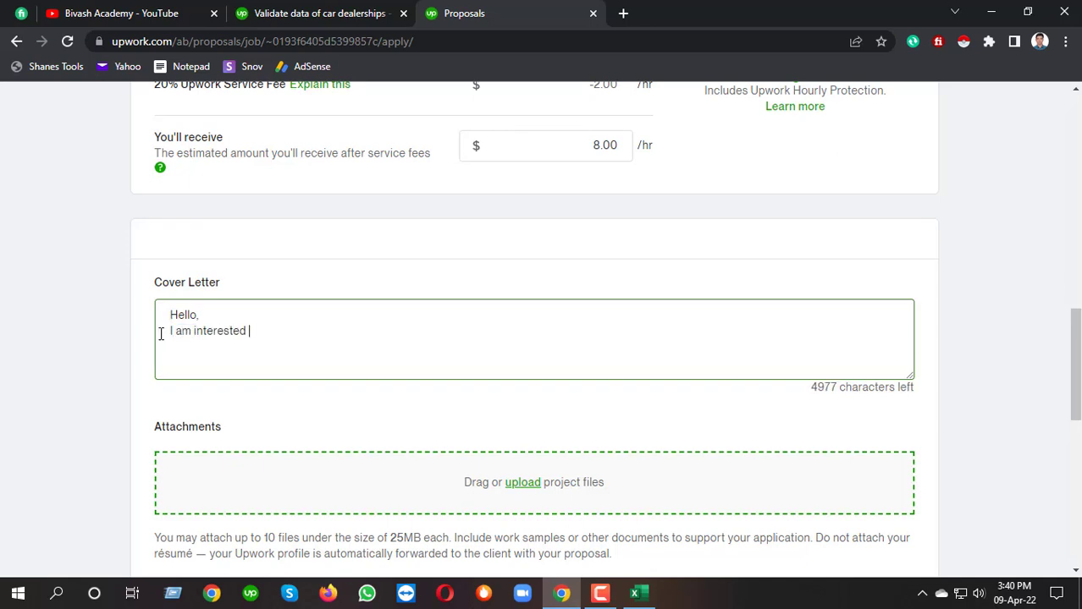
pyautogui.write('in your')
pyautogui.click(309, 13)
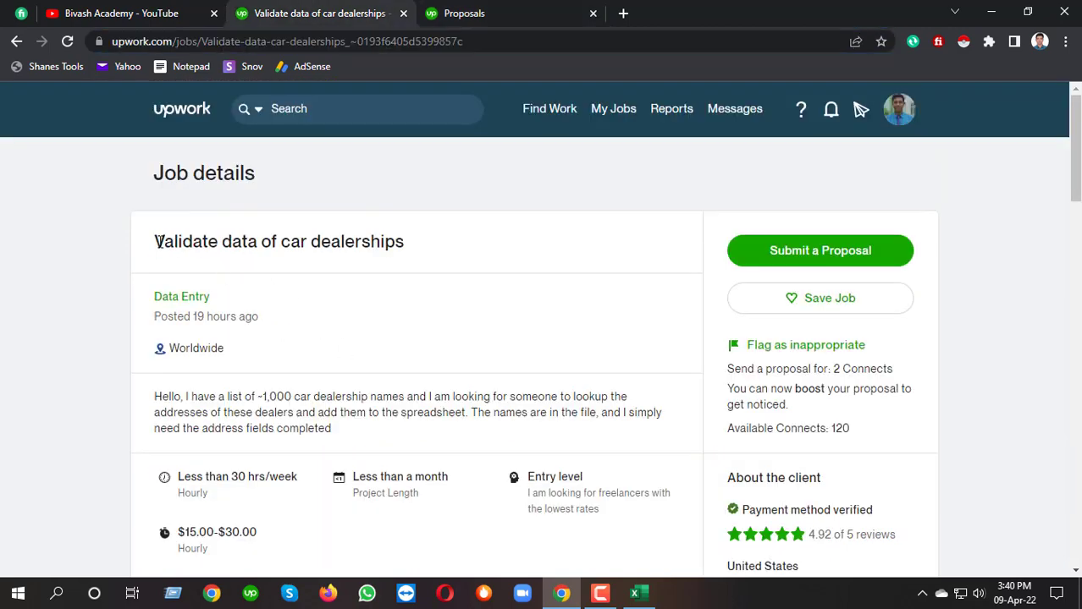
pyautogui.moveTo(158, 241); pyautogui.dragTo(399, 242)
pyautogui.hotkey('ctrl', 'c')
pyautogui.click(391, 205)
pyautogui.click(508, 13)
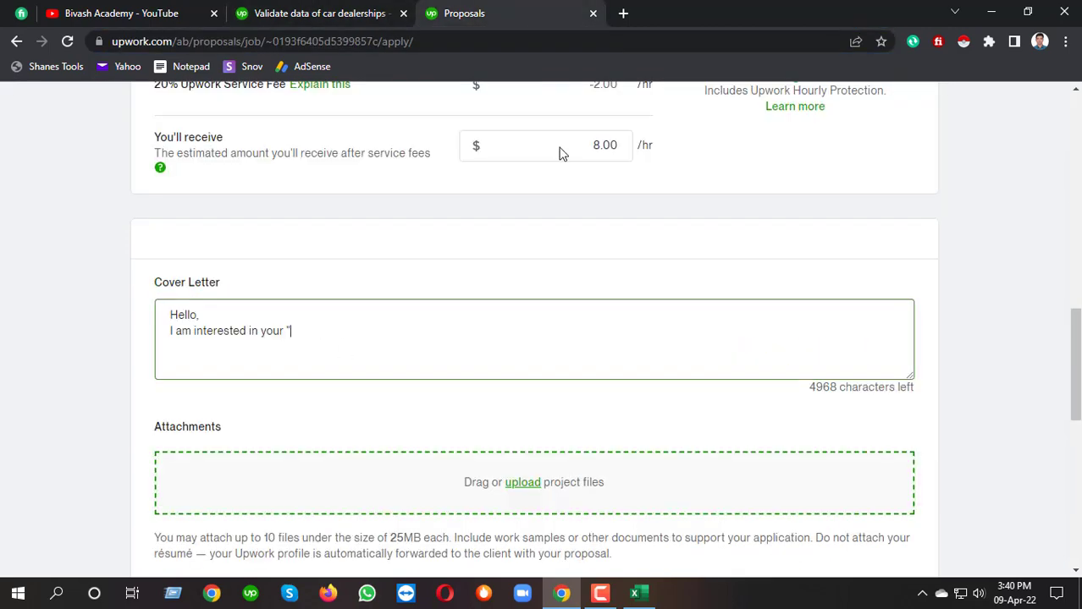
# - Copy "car dealerships" from the job title into the cover letter after the opening quotation mark and capitalize "Car"
pyautogui.click(343, 11)
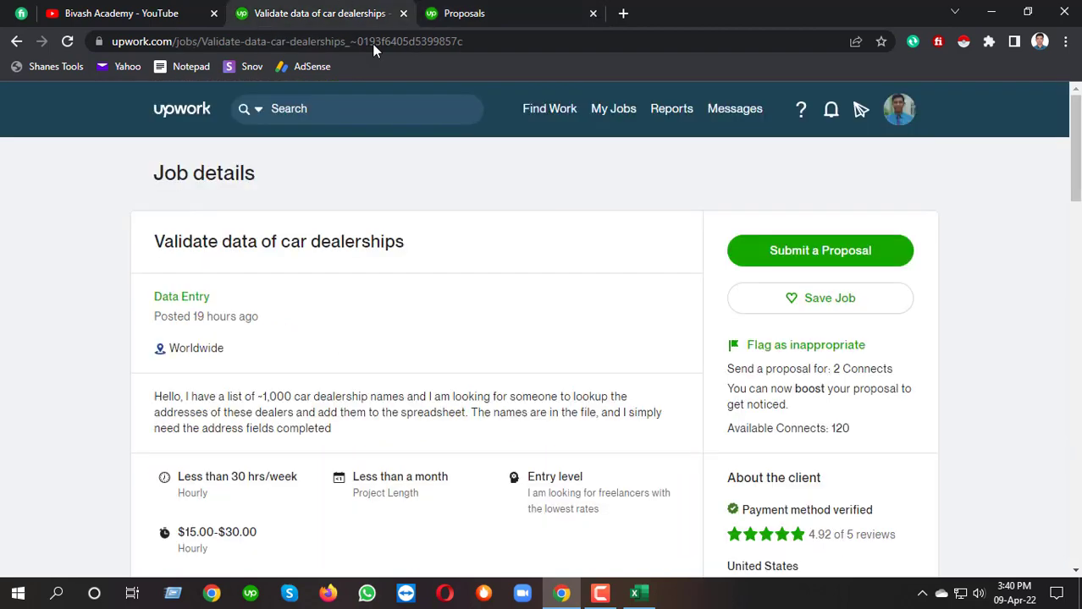
pyautogui.moveTo(286, 242); pyautogui.dragTo(410, 241)
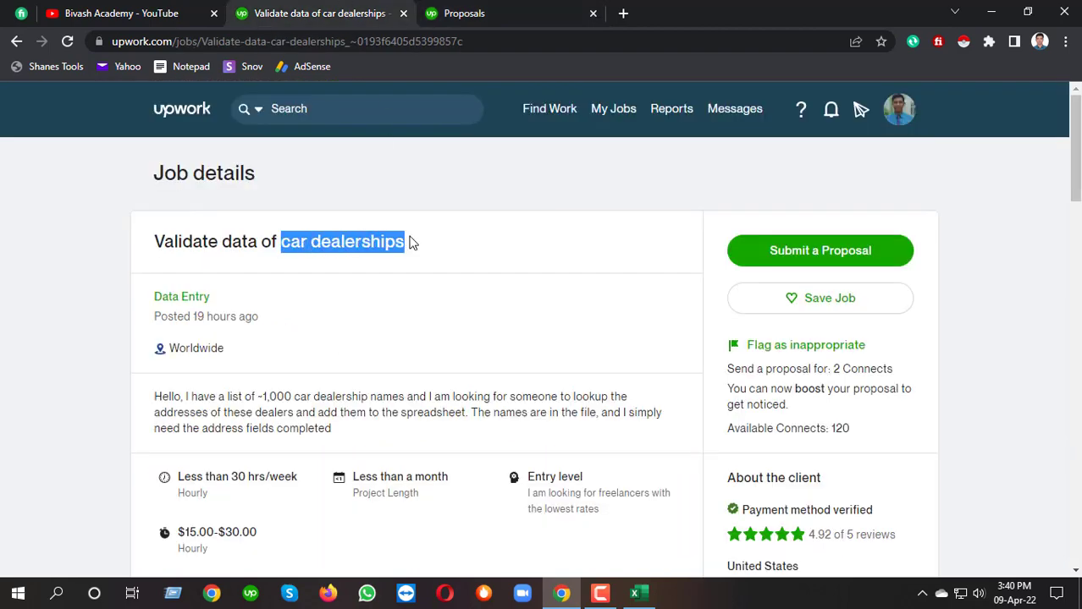
pyautogui.rightClick(371, 258)
pyautogui.click(370, 261)
pyautogui.click(464, 13)
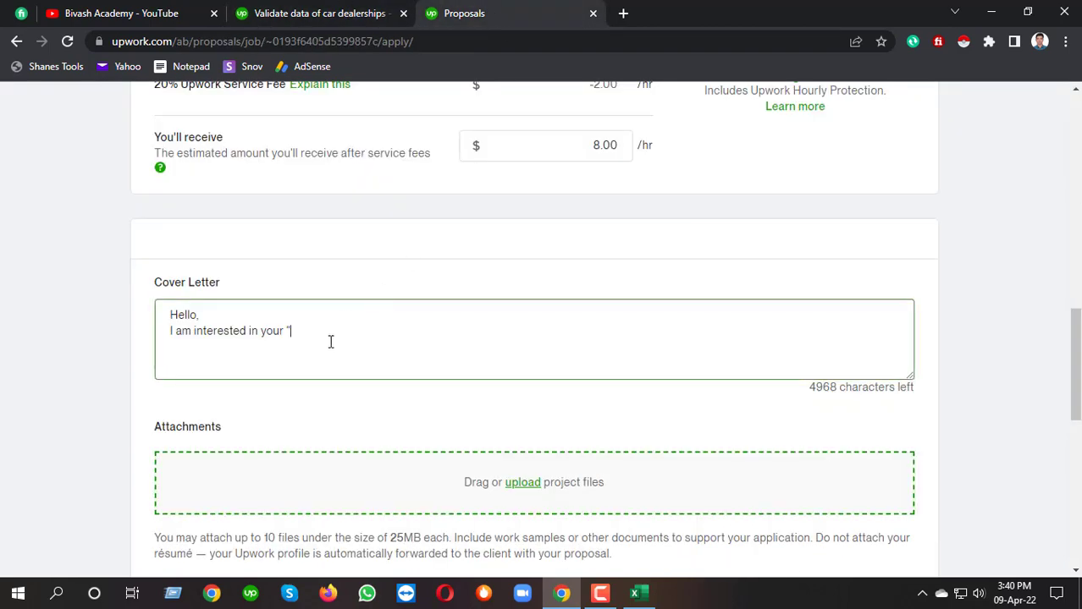
pyautogui.hotkey('ctrl', 'v')
pyautogui.press('BackSpace')
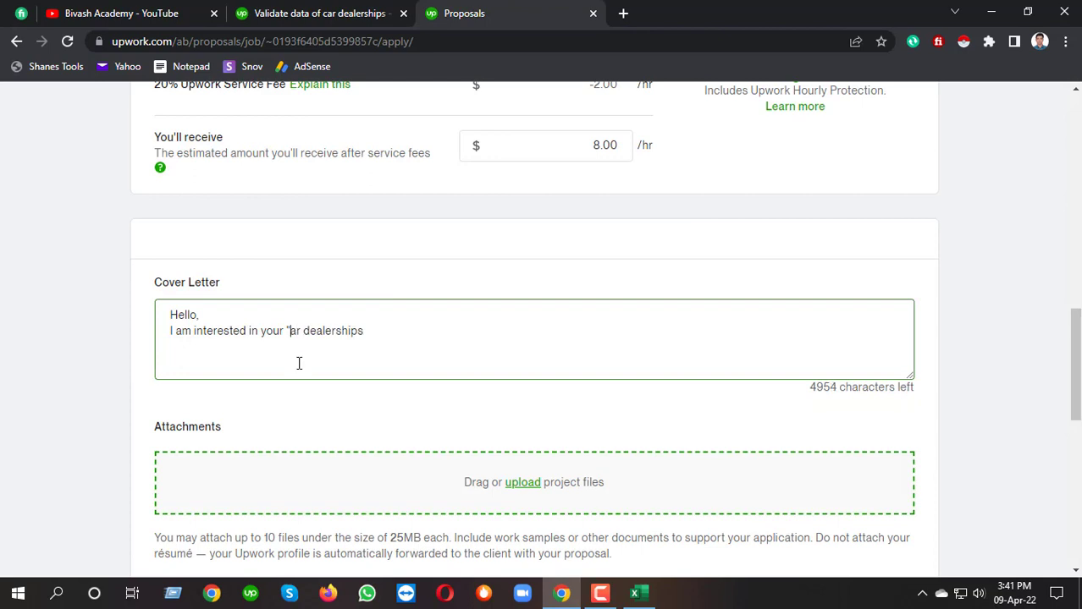
pyautogui.write('C')
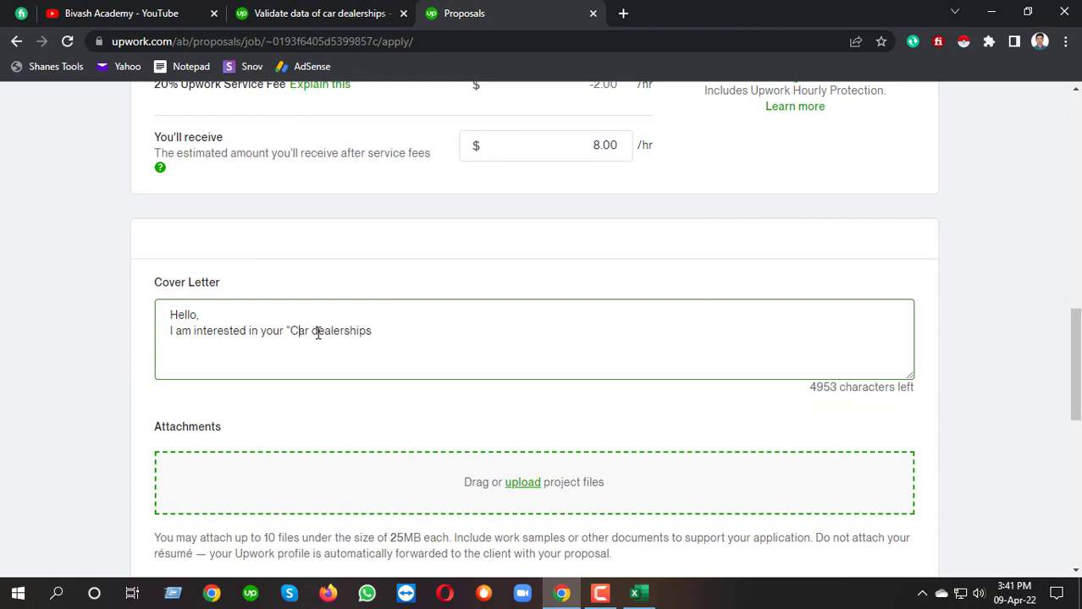
# - Complete the quoted project name in the cover letter as "Car Dealerships Companies Valid Address"
pyautogui.press('BackSpace')
pyautogui.write('Dealerships C')
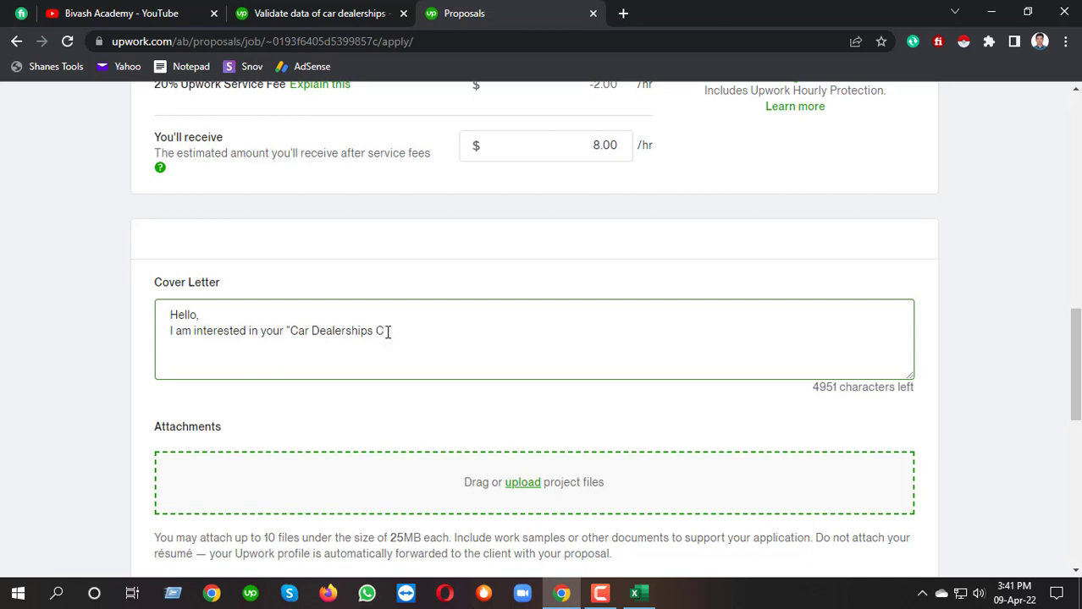
pyautogui.write('ompanies A')
pyautogui.press('BackSpace')
pyautogui.write('Valid ')
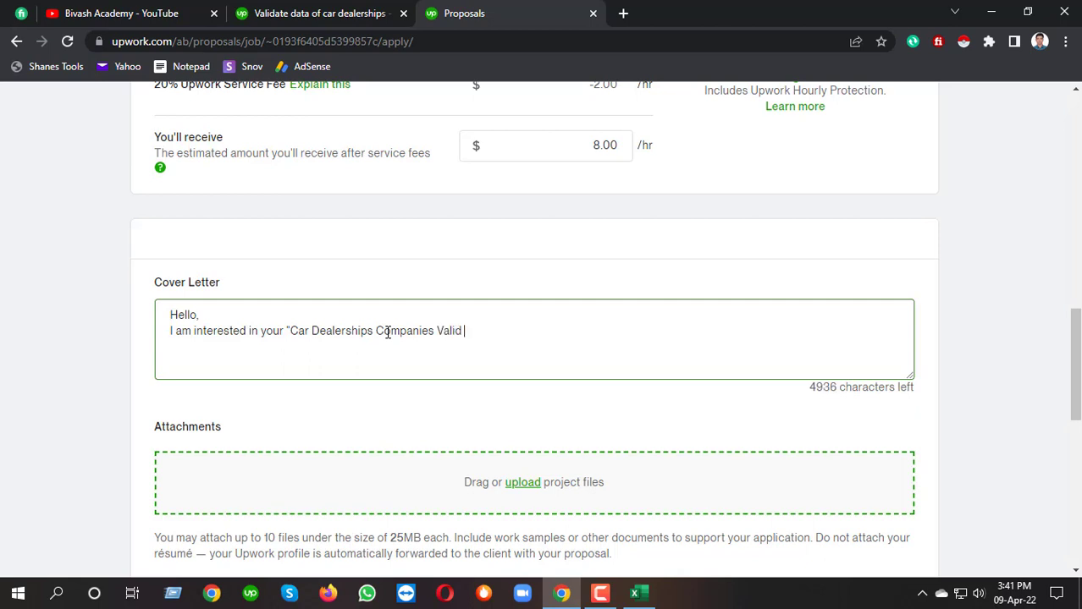
pyautogui.write('Address"')
# - Check the wording of the job posting and finish the cover letter's opening sentence with "collection project."
pyautogui.click(320, 13)
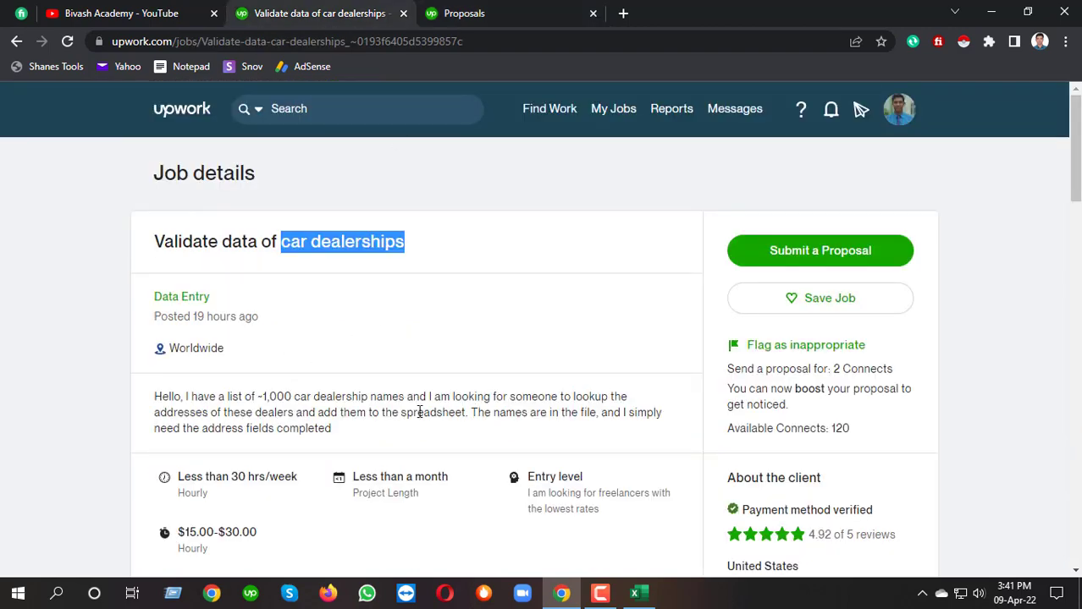
pyautogui.click(478, 10)
pyautogui.write('collection')
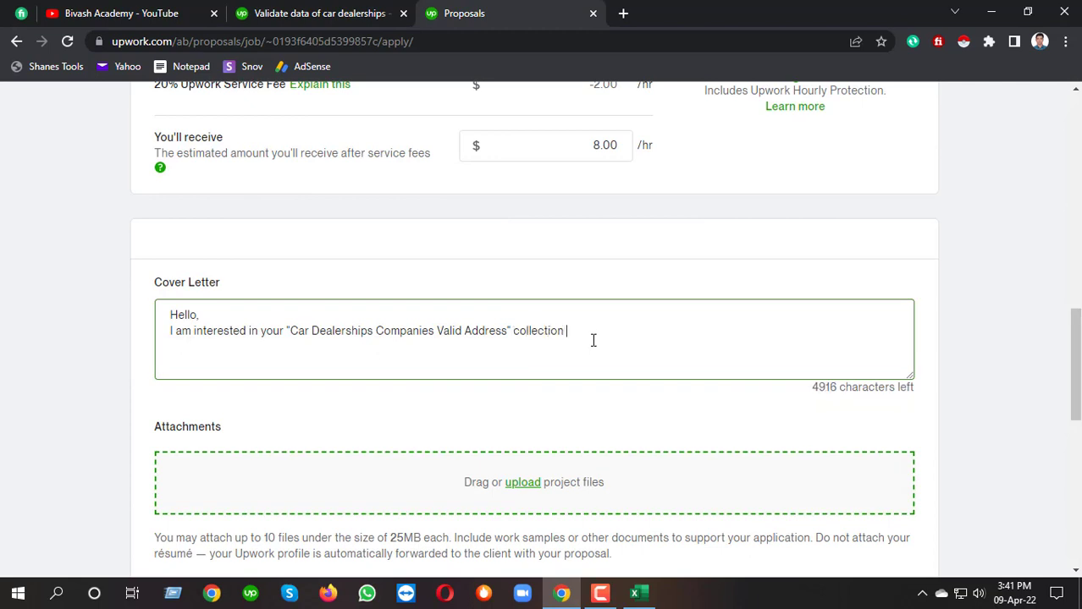
pyautogui.write(' project.')
pyautogui.moveTo(309, 335); pyautogui.dragTo(509, 338)
# - Add the sentence "I already added 15 companies address." after the cover letter's opening sentence
pyautogui.click(611, 330)
pyautogui.write('I already a')
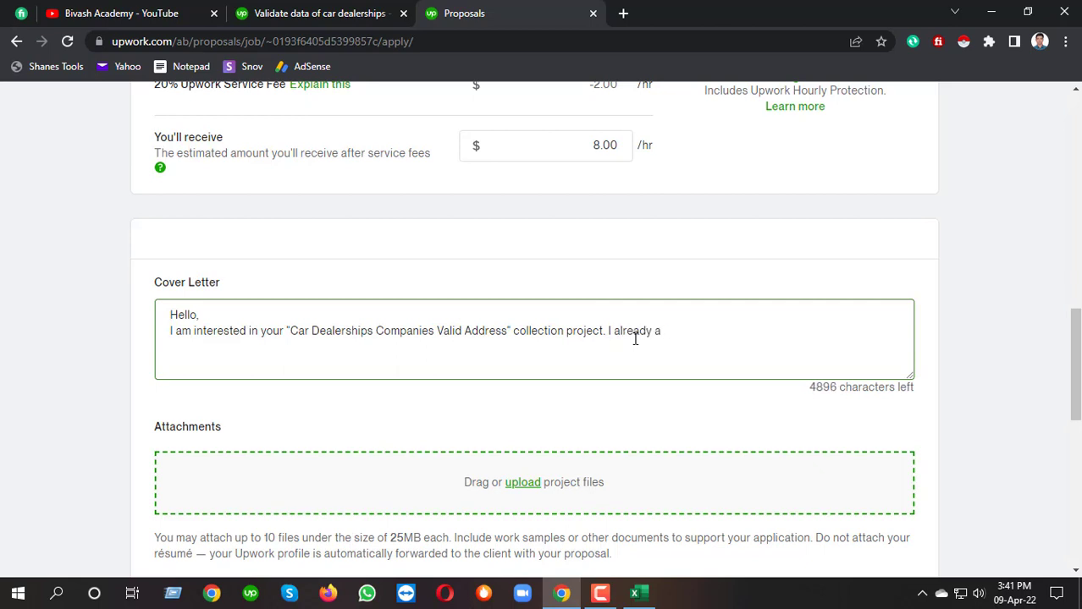
pyautogui.write('dded')
pyautogui.press('BackSpace')
pyautogui.press('BackSpace')
pyautogui.press('BackSpace')
pyautogui.write('15 companies ')
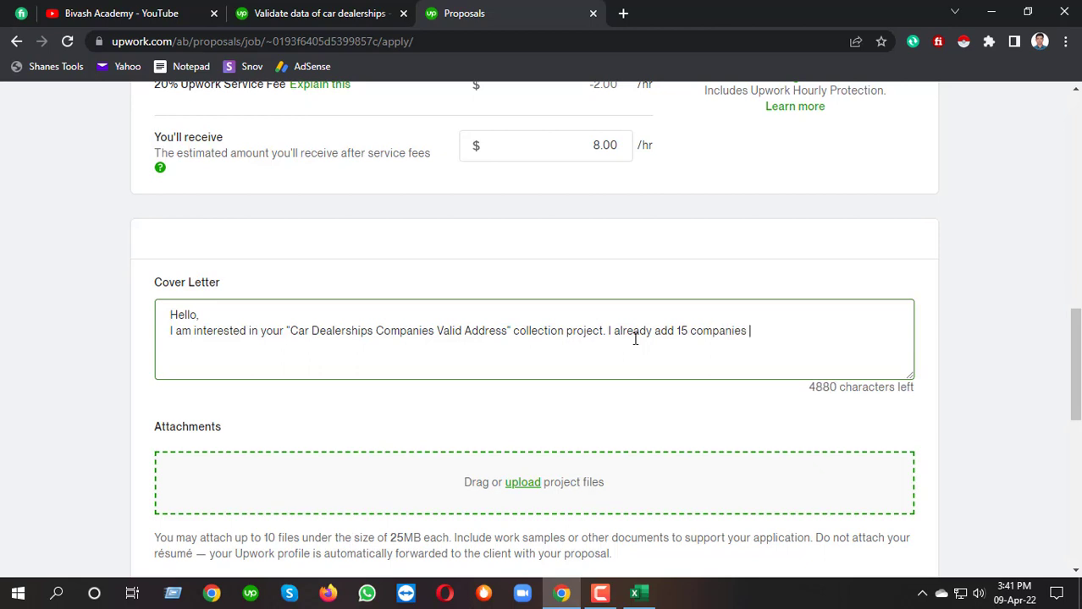
pyautogui.write('address')
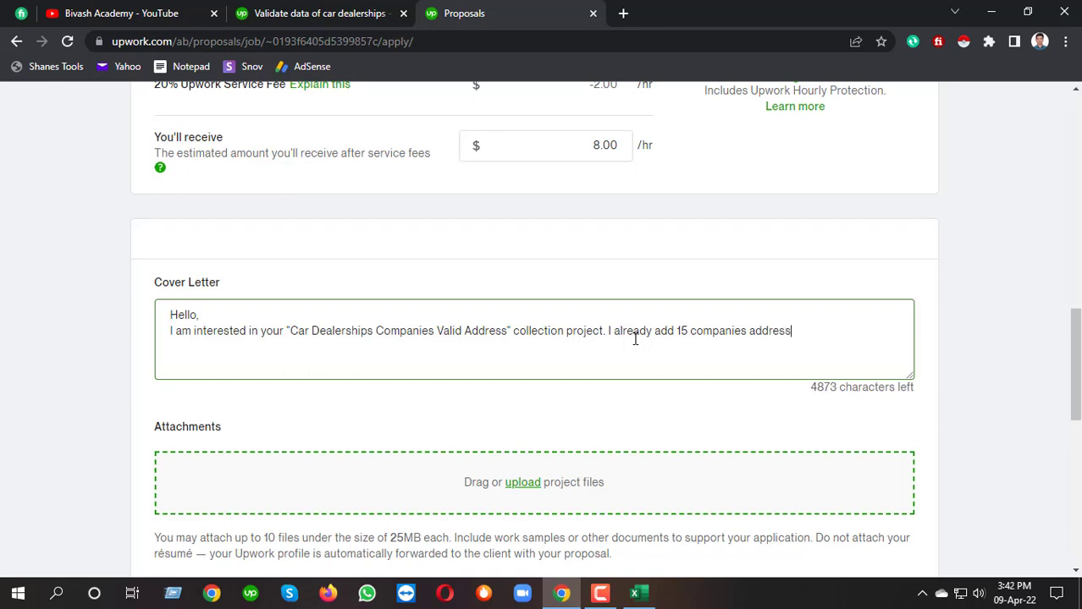
pyautogui.write('. ')
pyautogui.write('ed')
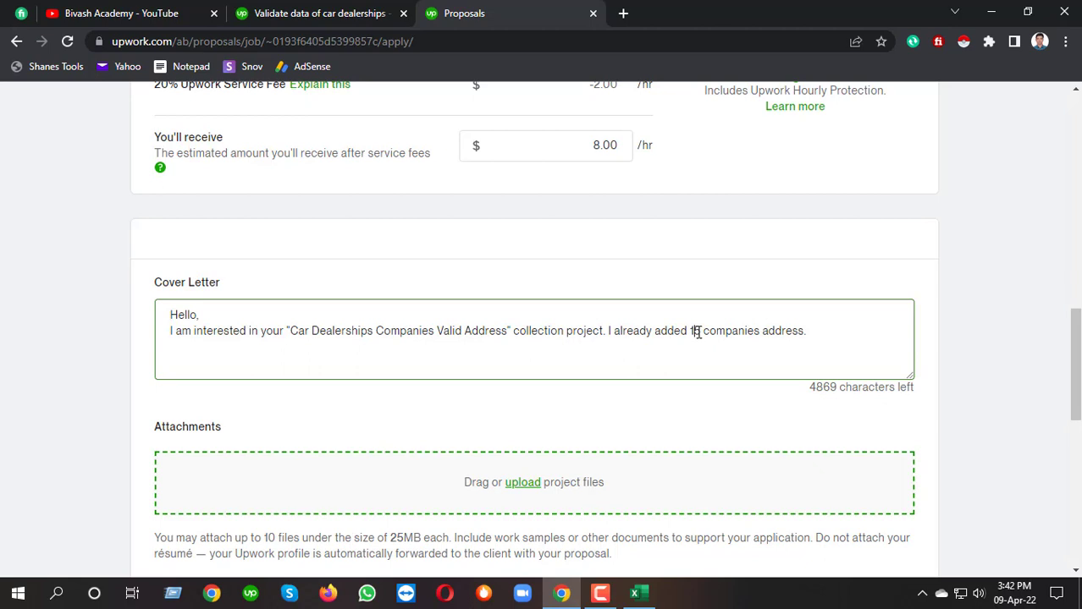
# - Continue the cover letter with "Please check the CSV file. You can believe me."
pyautogui.moveTo(692, 331); pyautogui.dragTo(820, 334)
pyautogui.click(820, 334)
pyautogui.write('Please cj')
pyautogui.press('BackSpace')
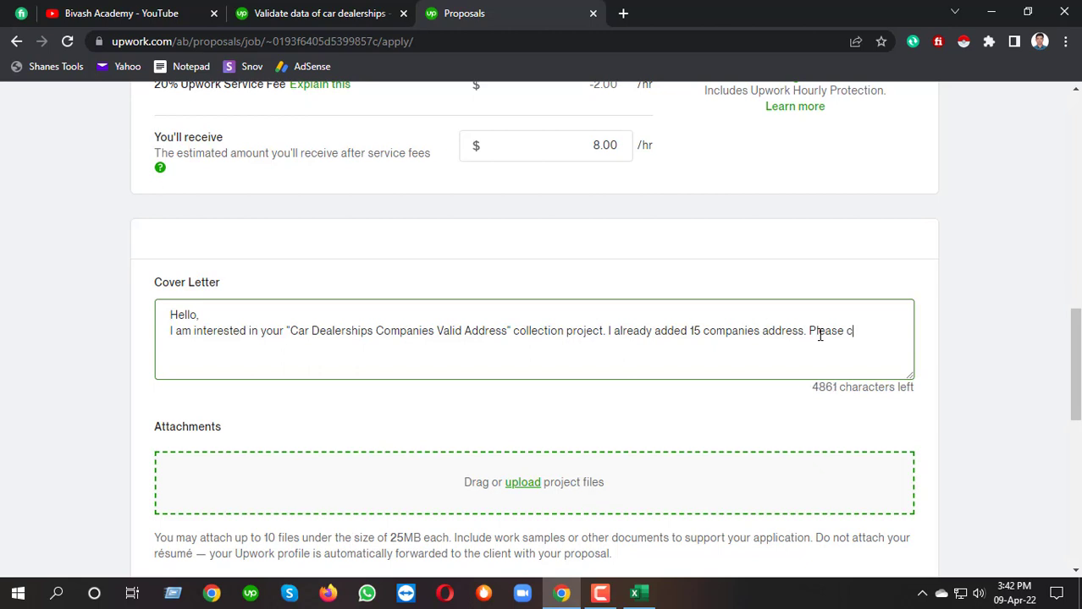
pyautogui.write('heck the CSV')
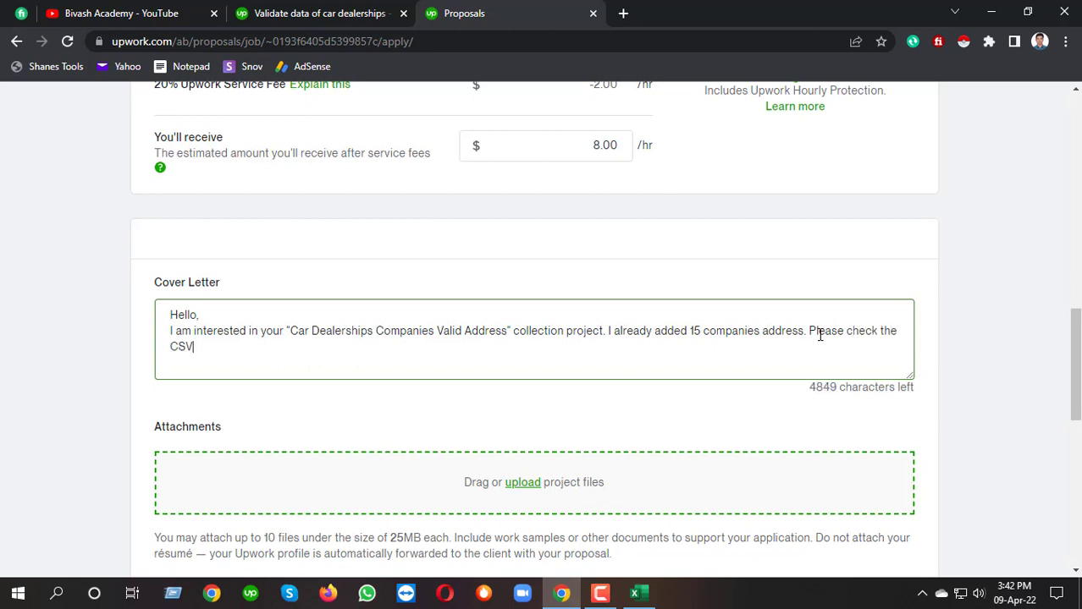
pyautogui.write(' file. You can believe me.')
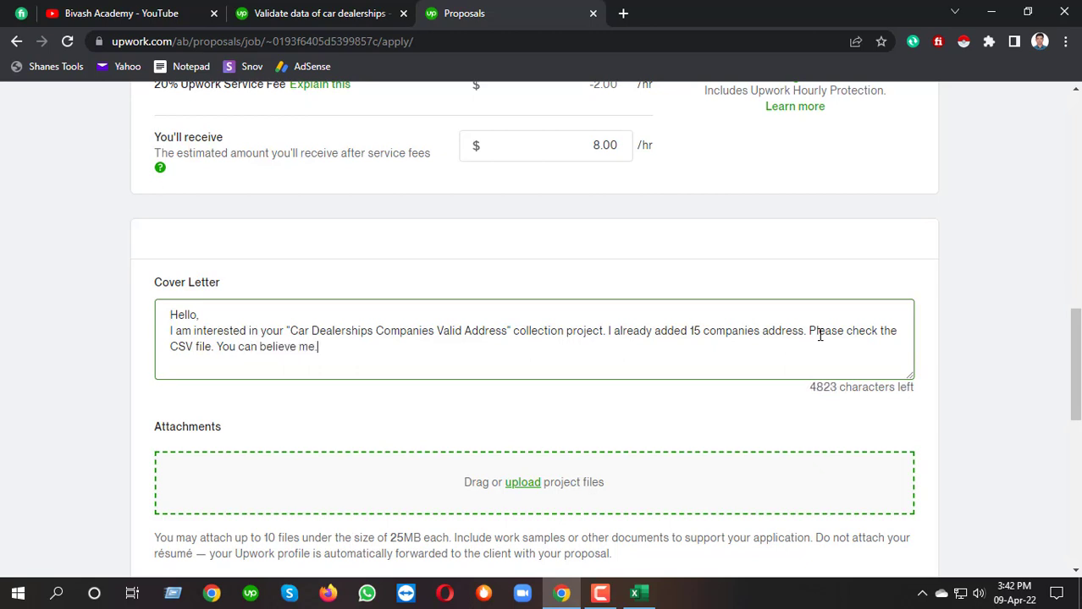
# - Review the job description and hourly budget, and add "I will complete it within 2 hours." to the cover letter
pyautogui.click(320, 10)
pyautogui.scroll(-2, 391, 367)
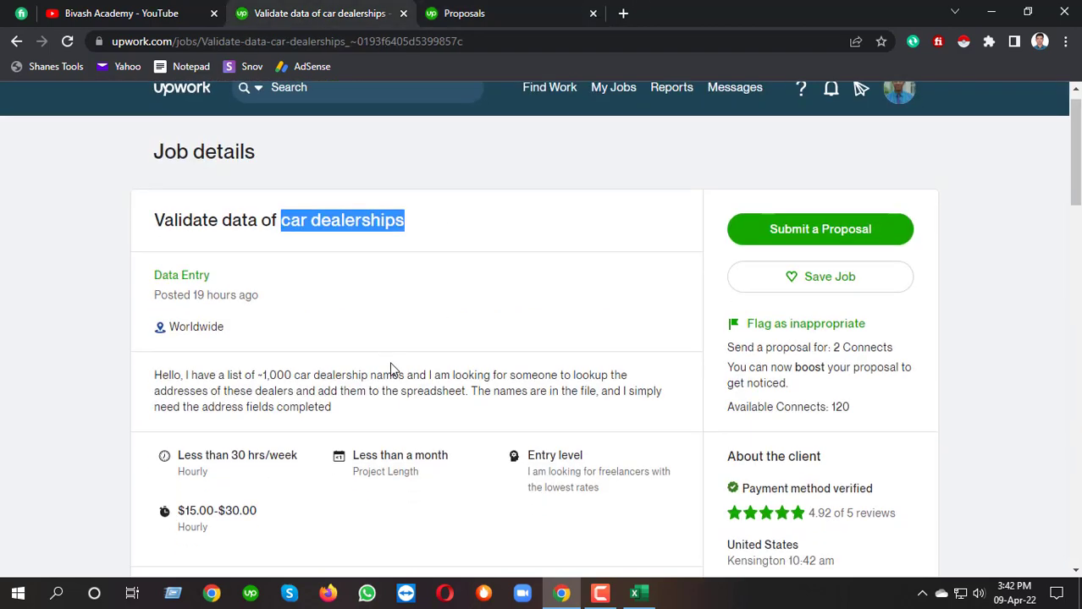
pyautogui.moveTo(172, 374); pyautogui.dragTo(269, 374)
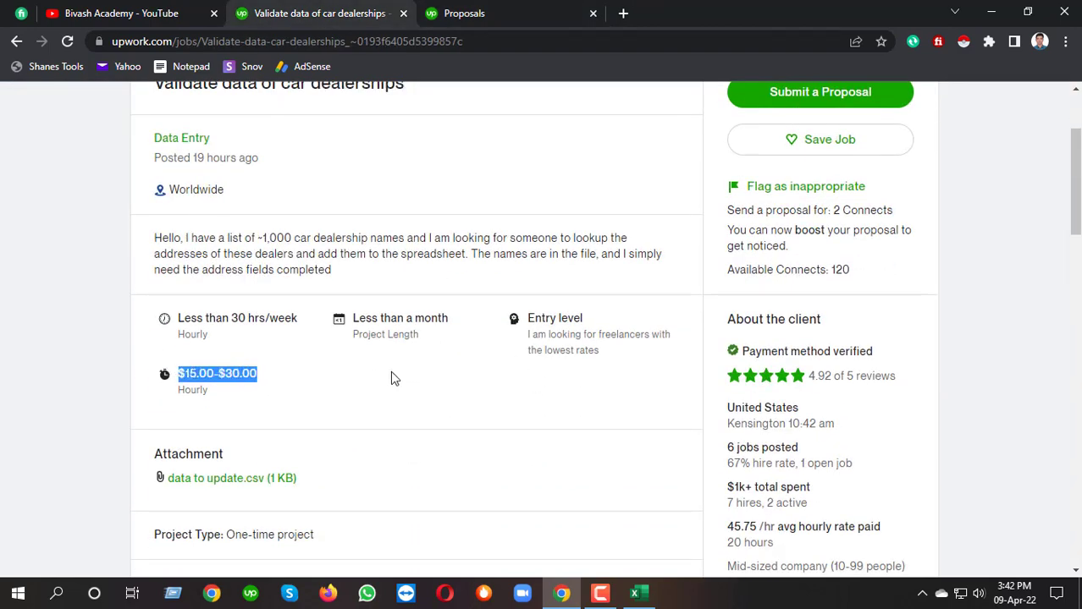
pyautogui.click(425, 20)
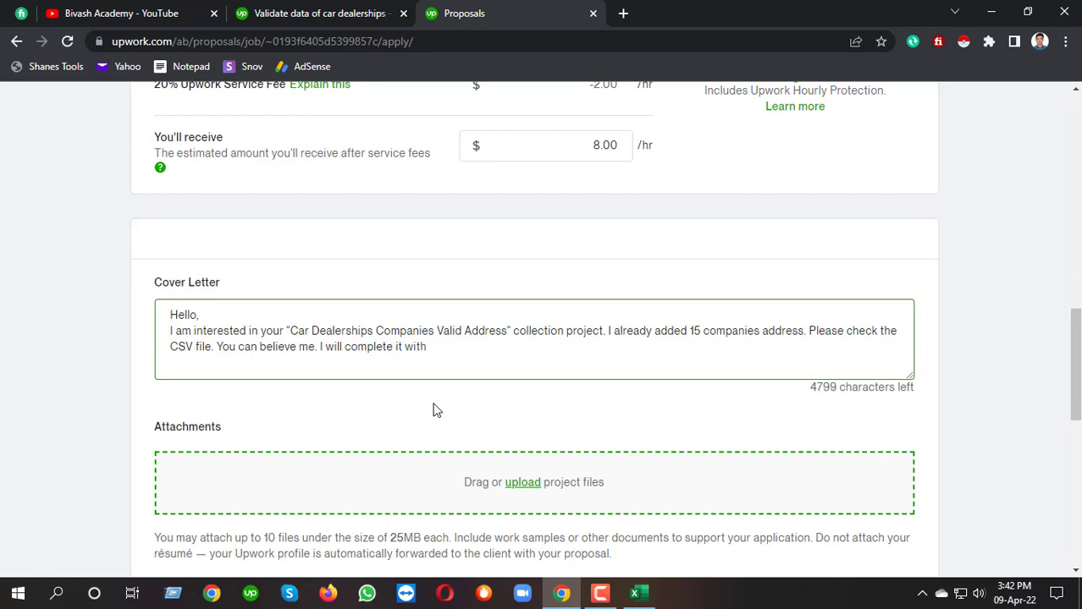
pyautogui.write('in 2 hours.')
# - Recheck the job's hourly budget against the bid and end the letter with "I am waiting for your interview." and "Regards," on separate lines
pyautogui.click(370, 6)
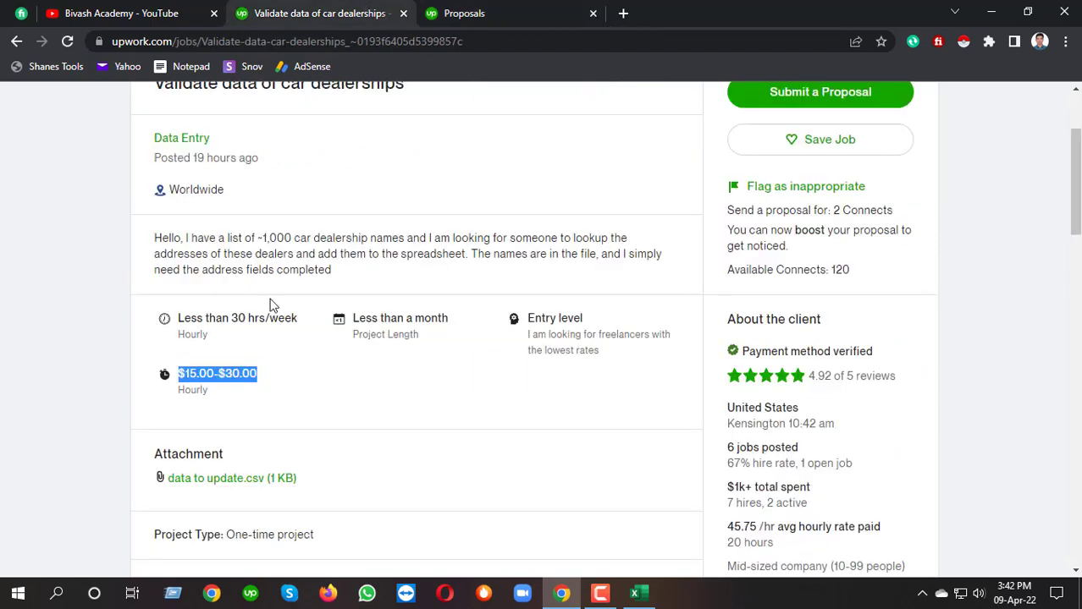
pyautogui.click(197, 375)
pyautogui.click(555, 11)
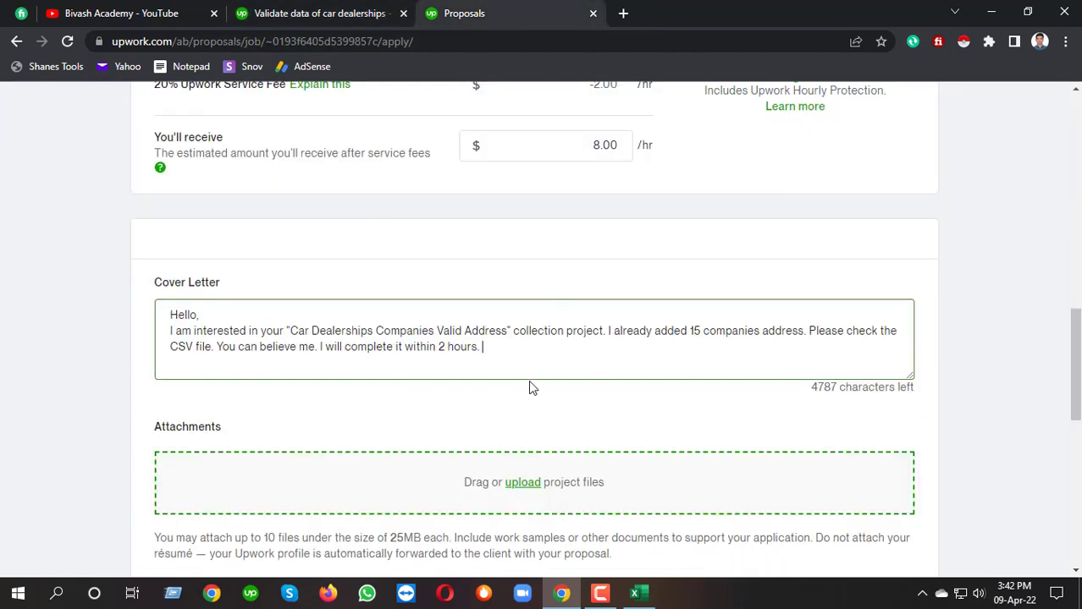
pyautogui.scroll(3, 543, 271)
pyautogui.scroll(-3, 550, 220)
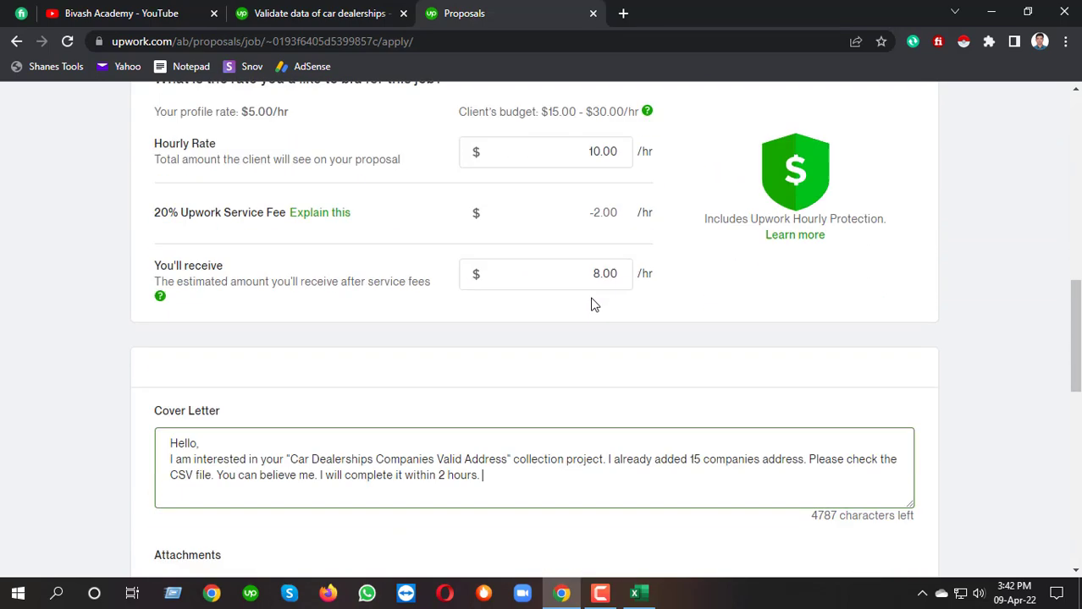
pyautogui.scroll(-1, 400, 339)
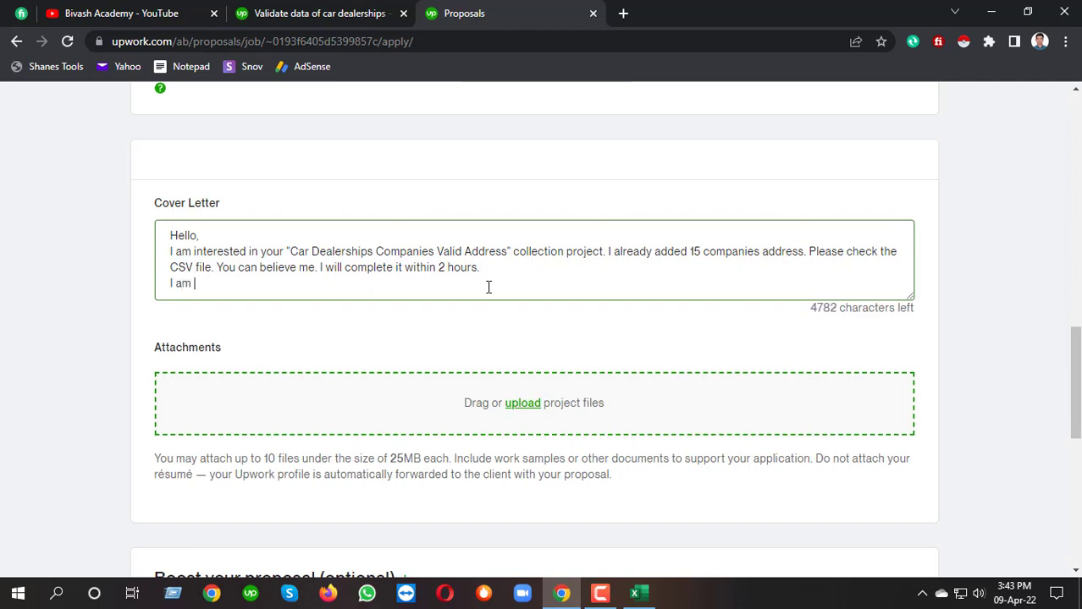
pyautogui.write('waiting for your ')
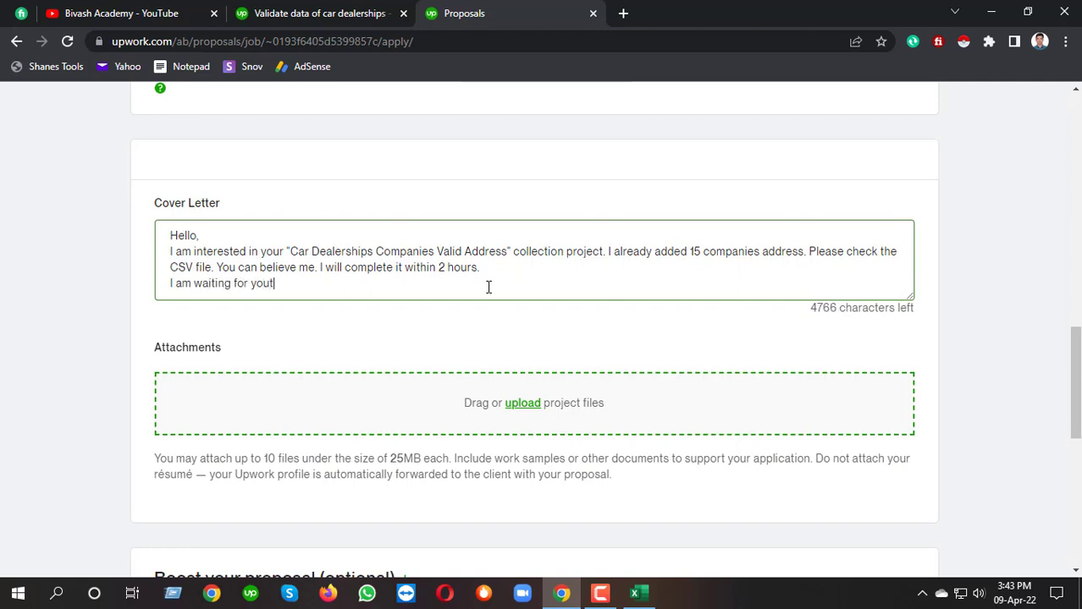
pyautogui.write('interview.')
pyautogui.press('Return')
pyautogui.write('Re')
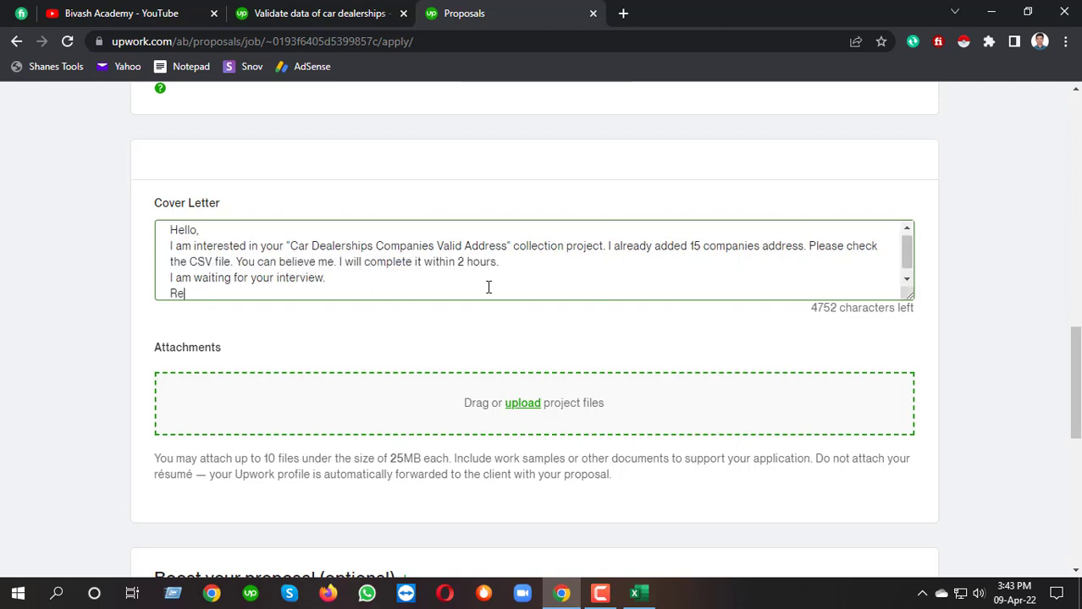
pyautogui.write('gards,')
pyautogui.press('Return')
# - Check the freelancer's name in the Upwork account details and sign the cover letter with its short form
pyautogui.click(374, 15)
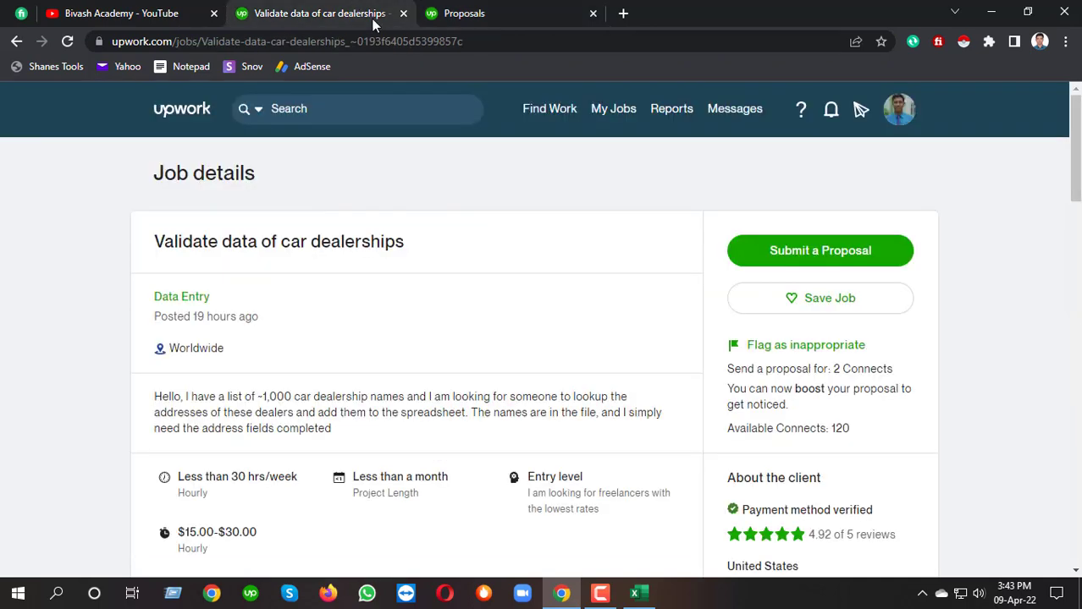
pyautogui.moveTo(890, 133)
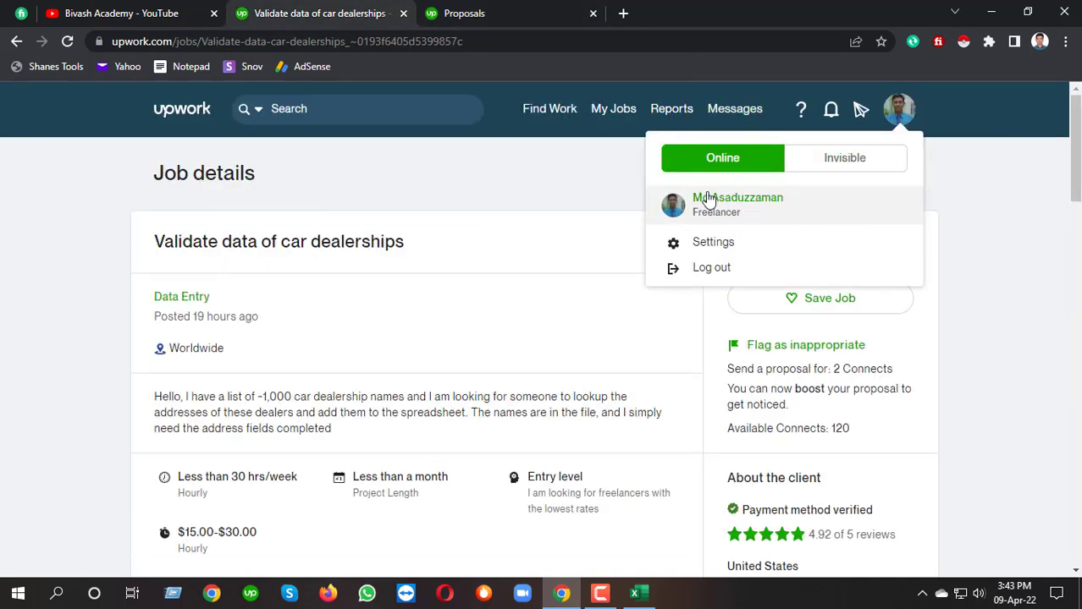
pyautogui.moveTo(797, 203); pyautogui.dragTo(770, 218)
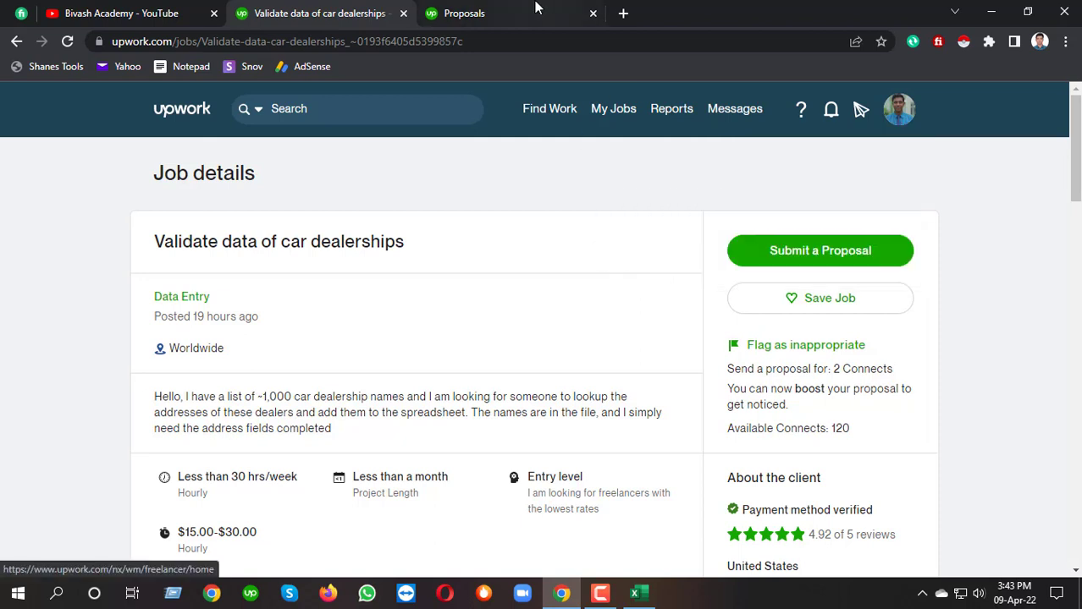
pyautogui.click(464, 13)
pyautogui.write('MA')
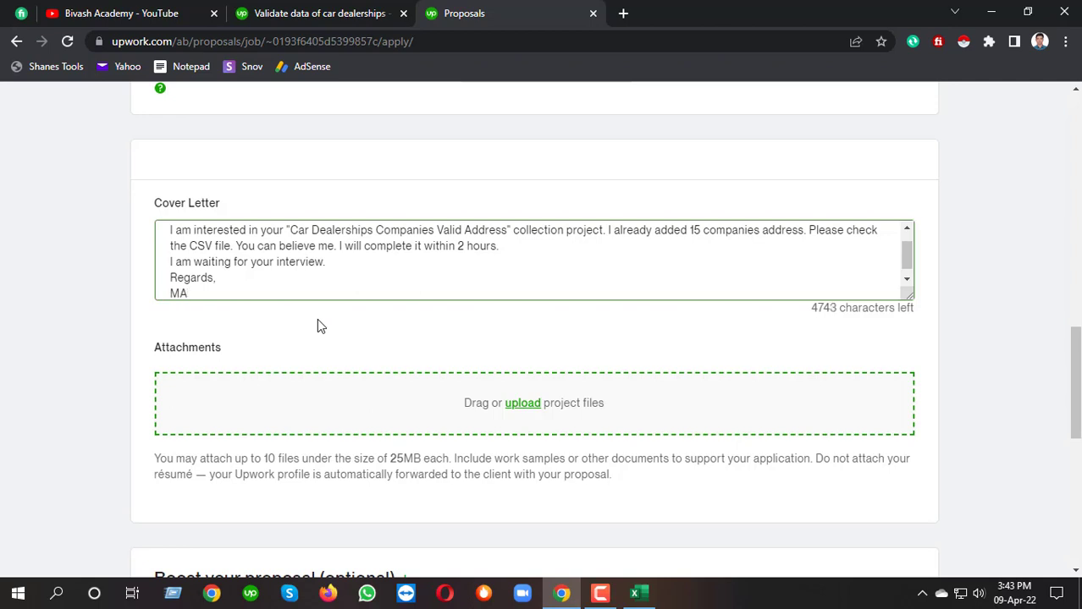
pyautogui.press('BackSpace')
pyautogui.write('d. Asad.')
# - Attach "data to update.csv" from the Downloads folder to the proposal
pyautogui.click(522, 404)
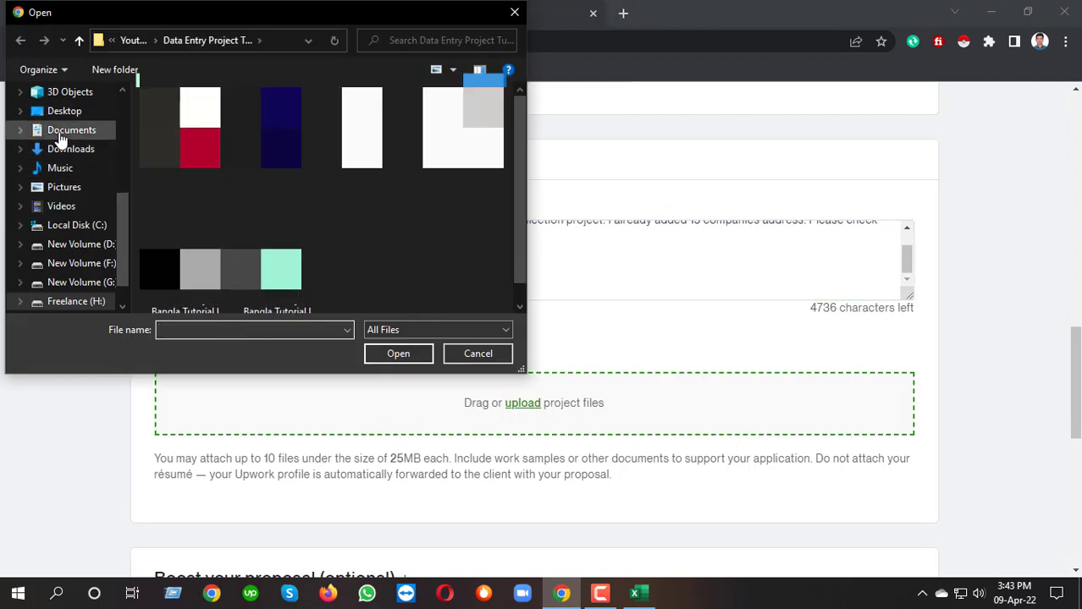
pyautogui.click(85, 149)
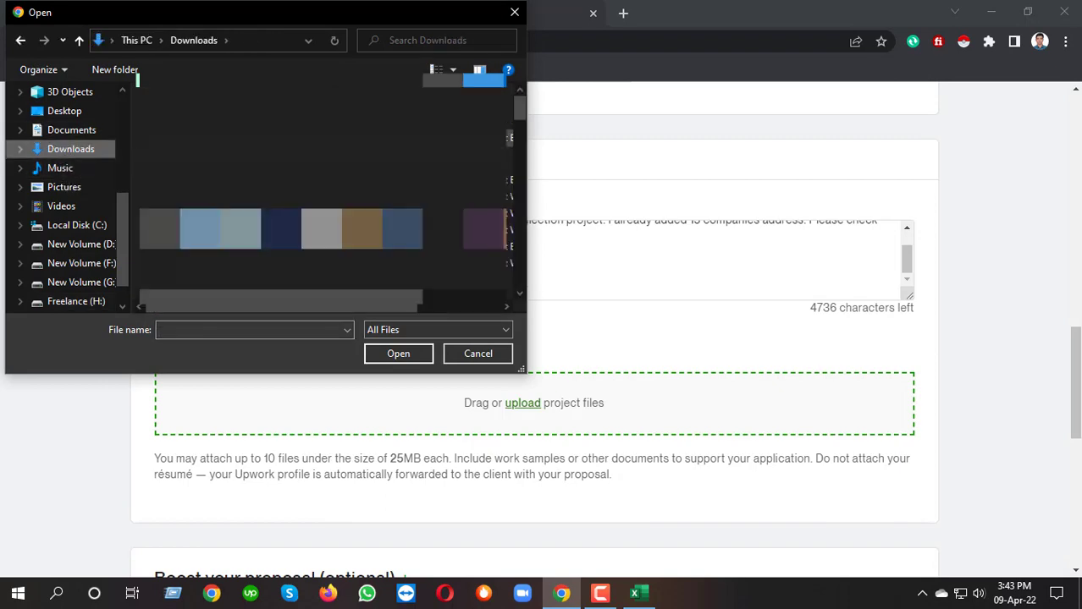
pyautogui.click(273, 139)
pyautogui.click(423, 359)
# - Compare the Connects needed to send the proposal with the Connects requirement in the job posting
pyautogui.scroll(-4, 601, 384)
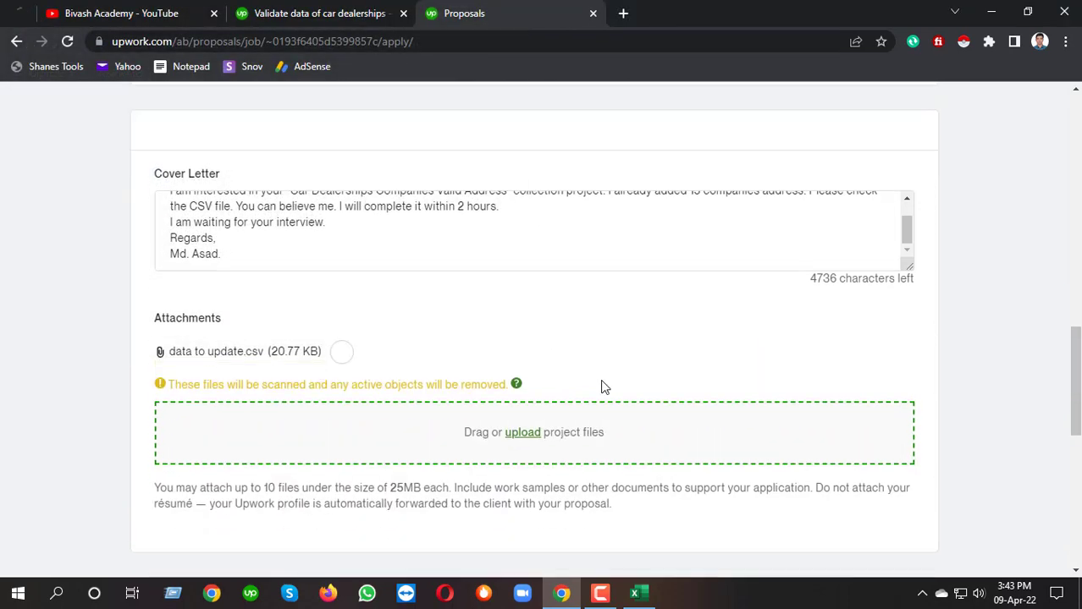
pyautogui.scroll(-2, 246, 440)
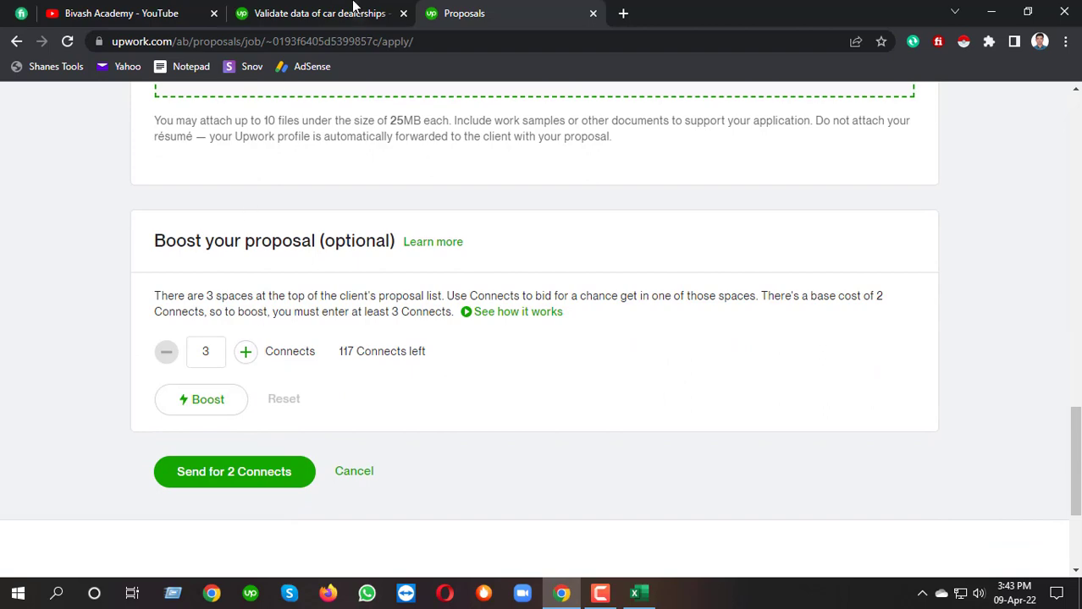
pyautogui.click(351, 11)
pyautogui.moveTo(738, 367); pyautogui.dragTo(797, 383)
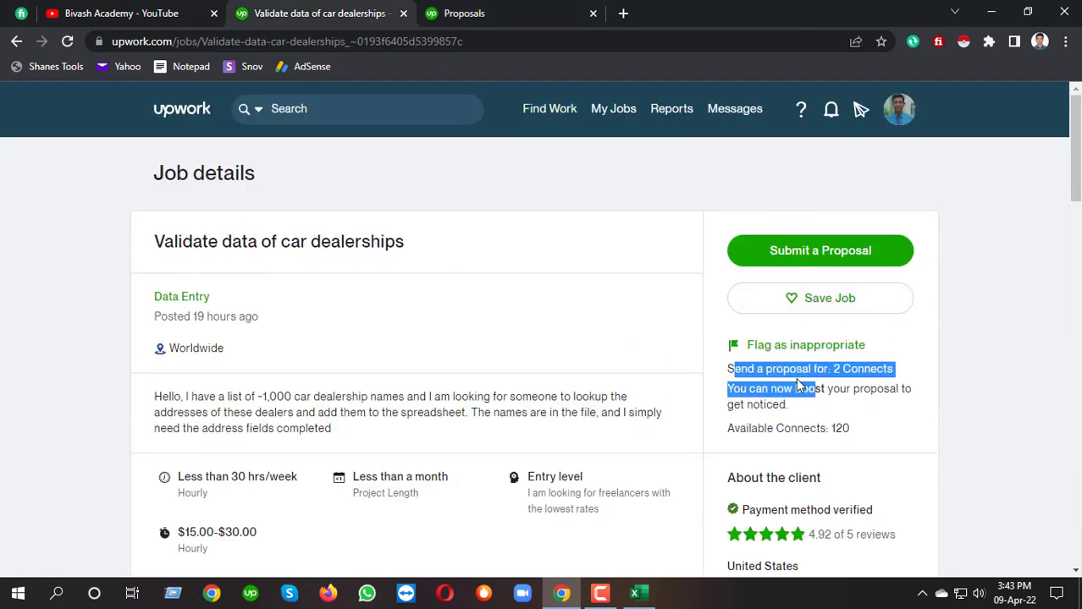
pyautogui.click(575, 284)
pyautogui.click(464, 13)
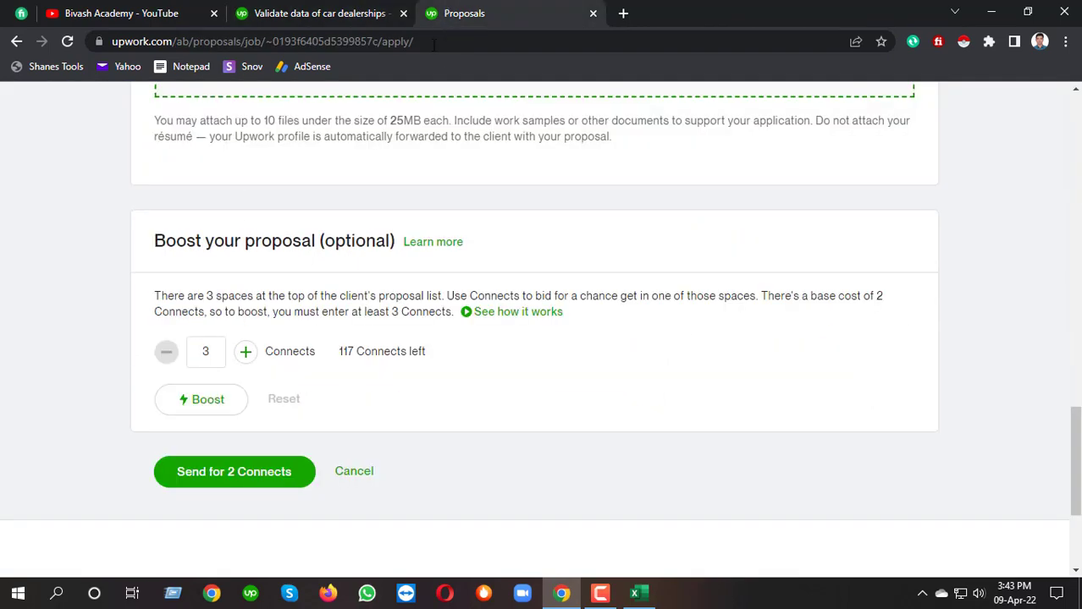
# - Boost the proposal with a bid of 10 Connects
pyautogui.scroll(-1, 250, 272)
pyautogui.click(247, 274)
pyautogui.click(247, 273)
pyautogui.click(246, 273)
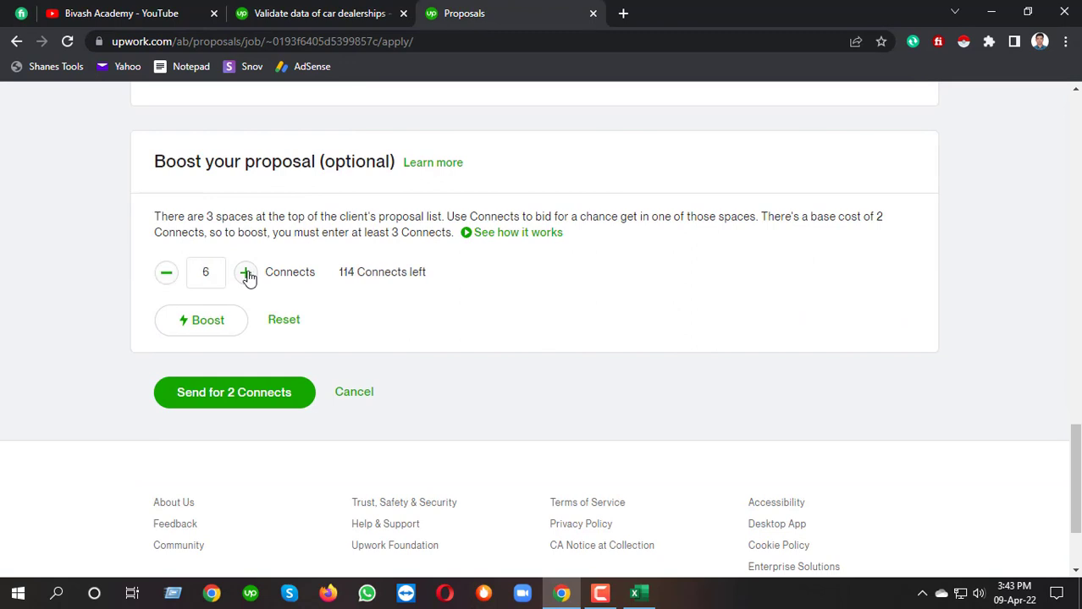
pyautogui.click(246, 273)
pyautogui.click(246, 273)
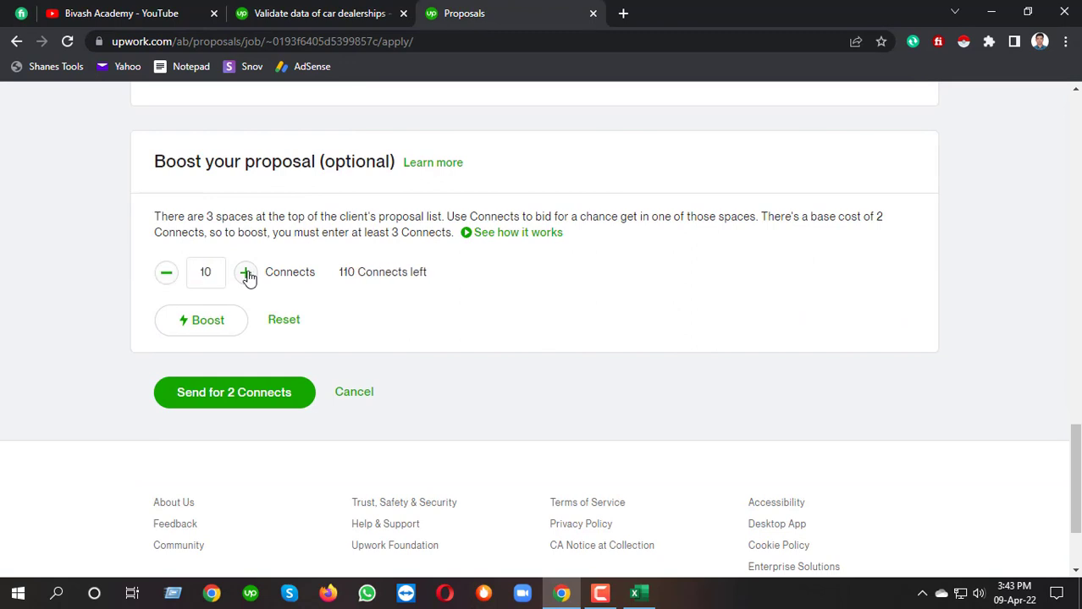
pyautogui.click(195, 318)
pyautogui.scroll(1, 246, 315)
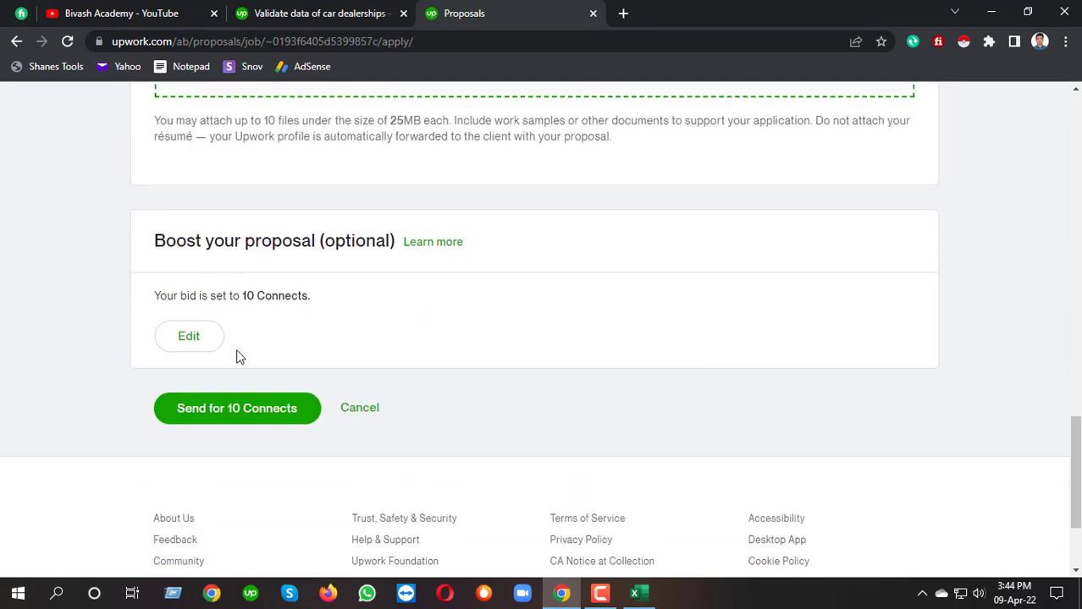
# - Reopen the proposal's boost bid for editing and lower it to the minimum of 3 Connects
pyautogui.click(202, 339)
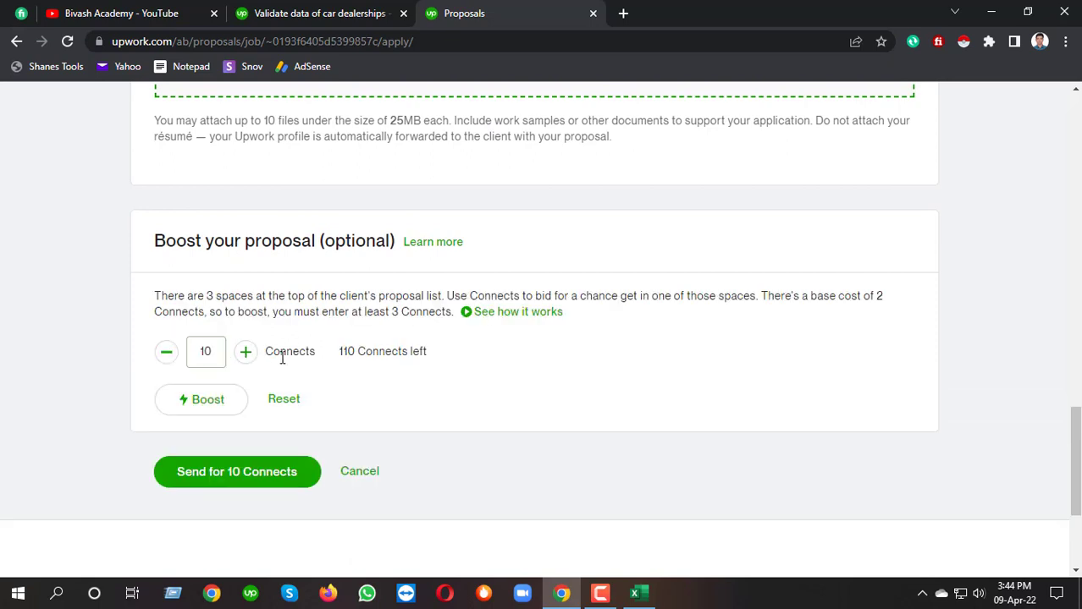
pyautogui.click(166, 352)
pyautogui.click(166, 352)
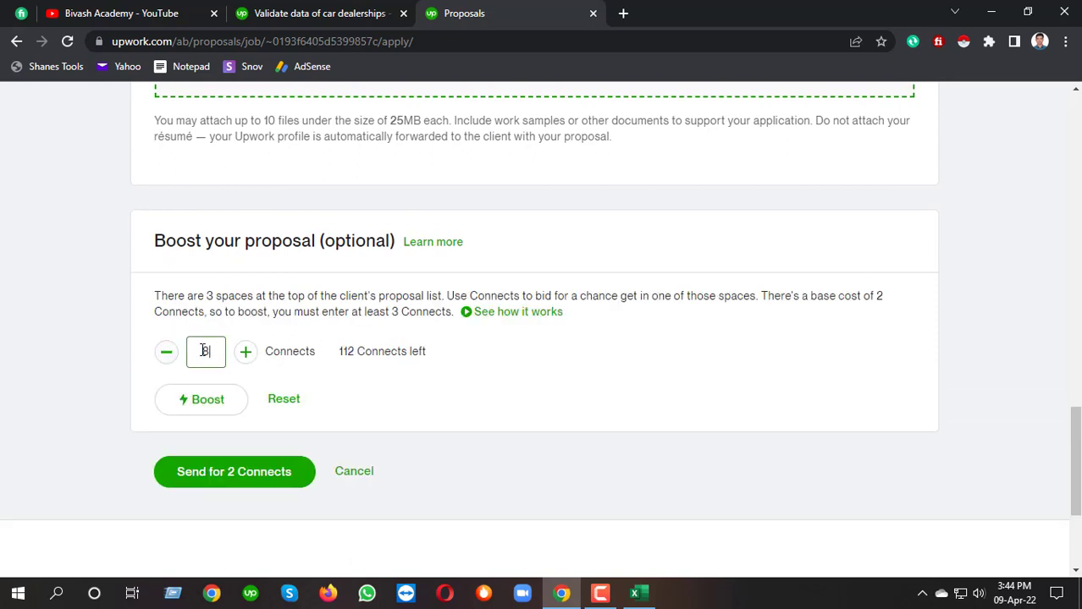
pyautogui.click(275, 10)
pyautogui.click(623, 13)
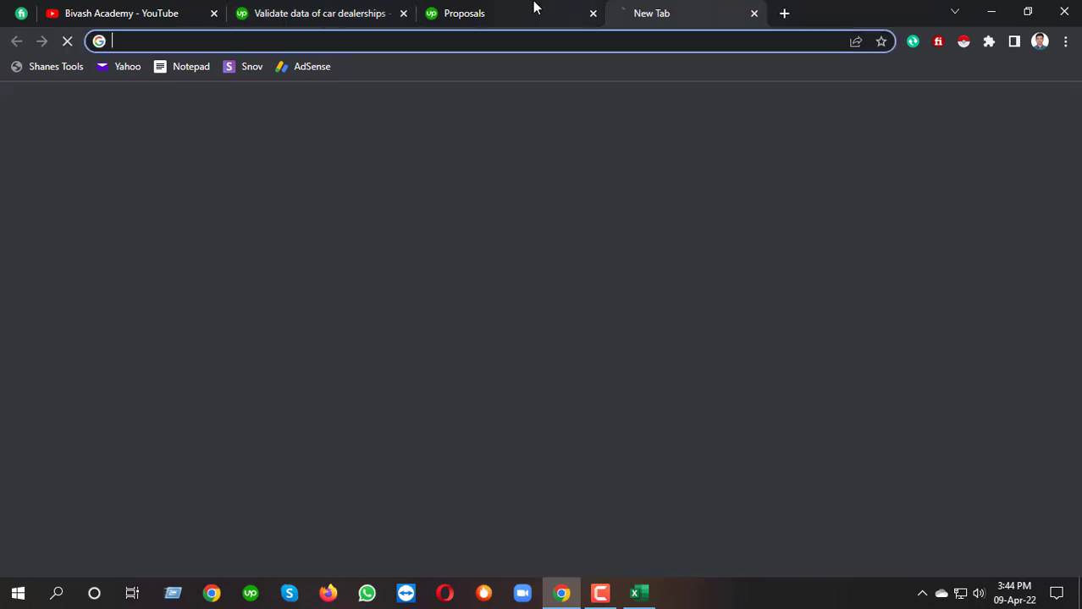
pyautogui.click(533, 11)
pyautogui.click(782, 12)
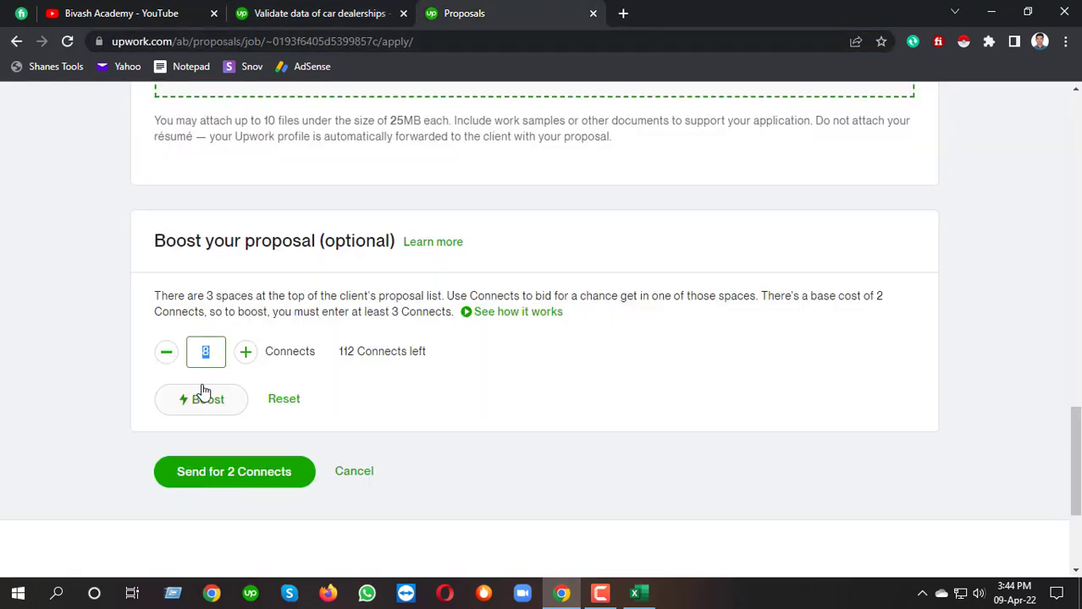
pyautogui.write('3')
pyautogui.click(601, 408)
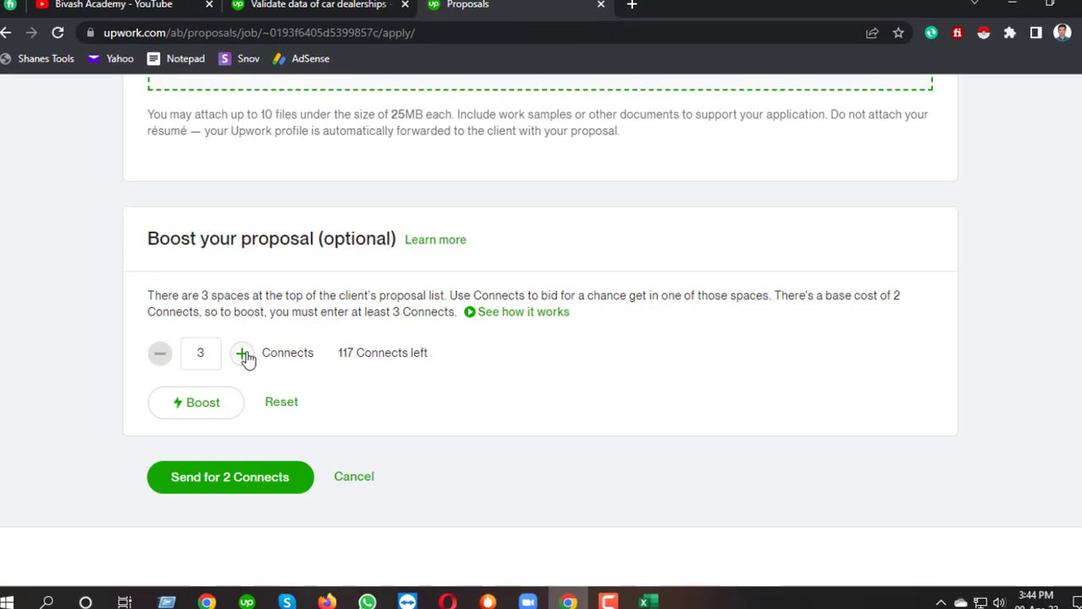
# - Raise the boost bid to 10 Connects, apply it and send the proposal
pyautogui.click(230, 359)
pyautogui.click(230, 359)
pyautogui.click(230, 359)
pyautogui.click(230, 359)
pyautogui.click(230, 359)
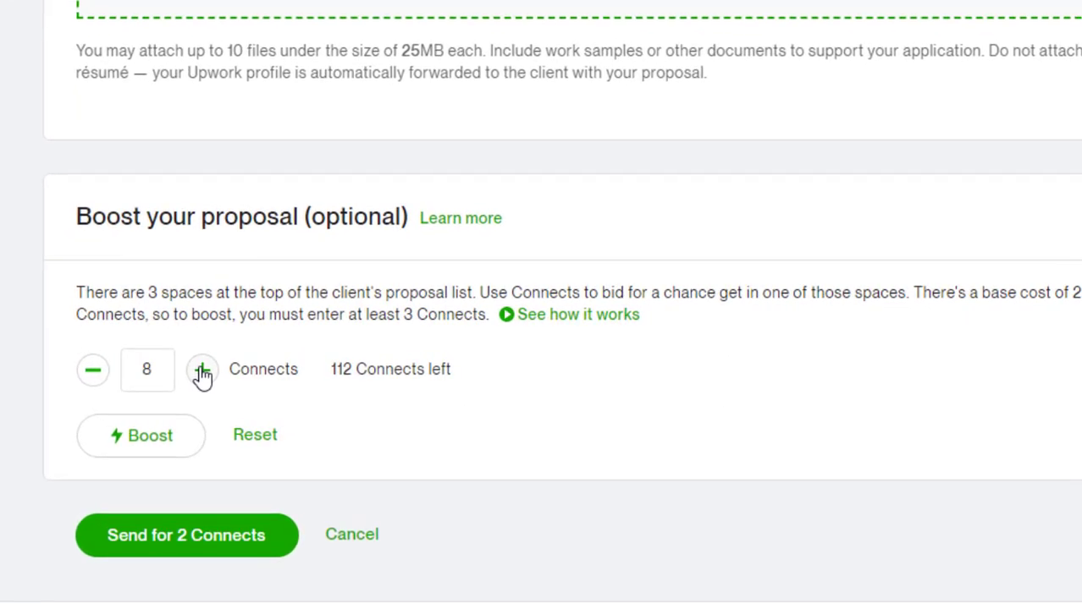
pyautogui.click(230, 359)
pyautogui.click(202, 373)
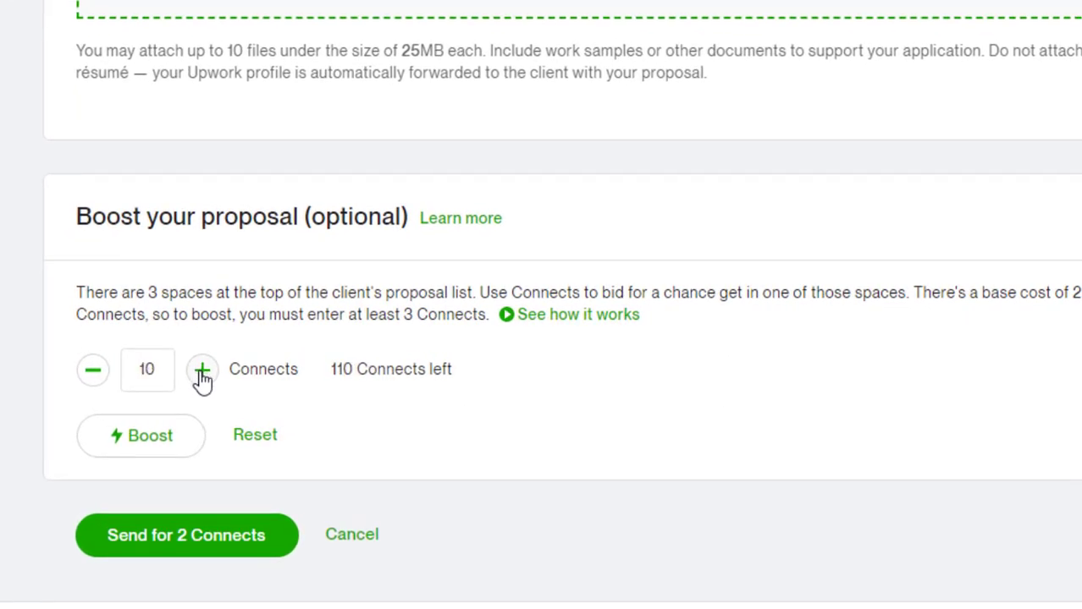
pyautogui.click(148, 439)
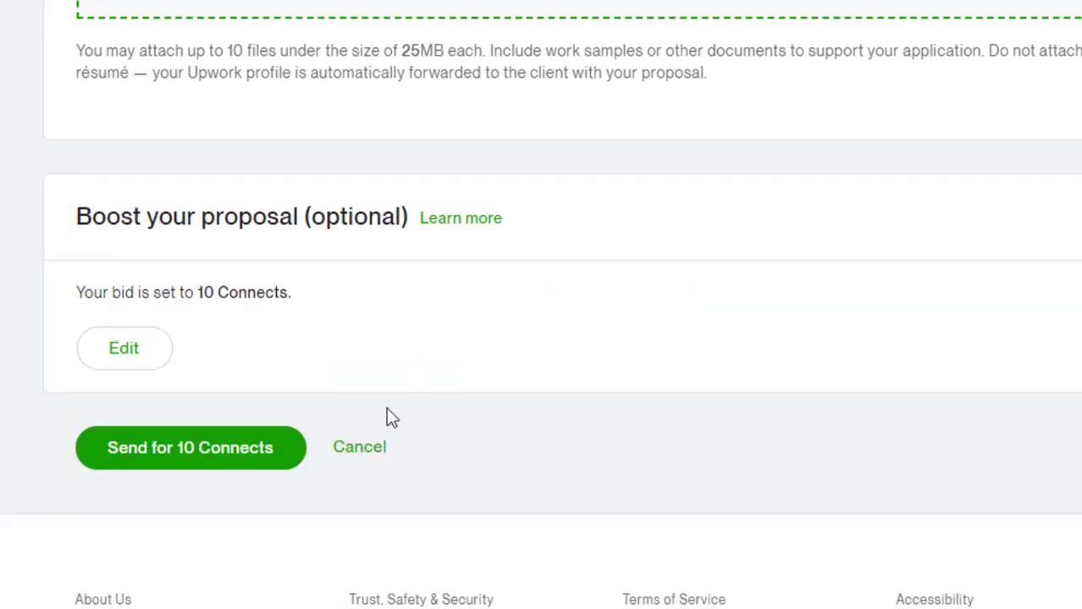
pyautogui.click(216, 454)
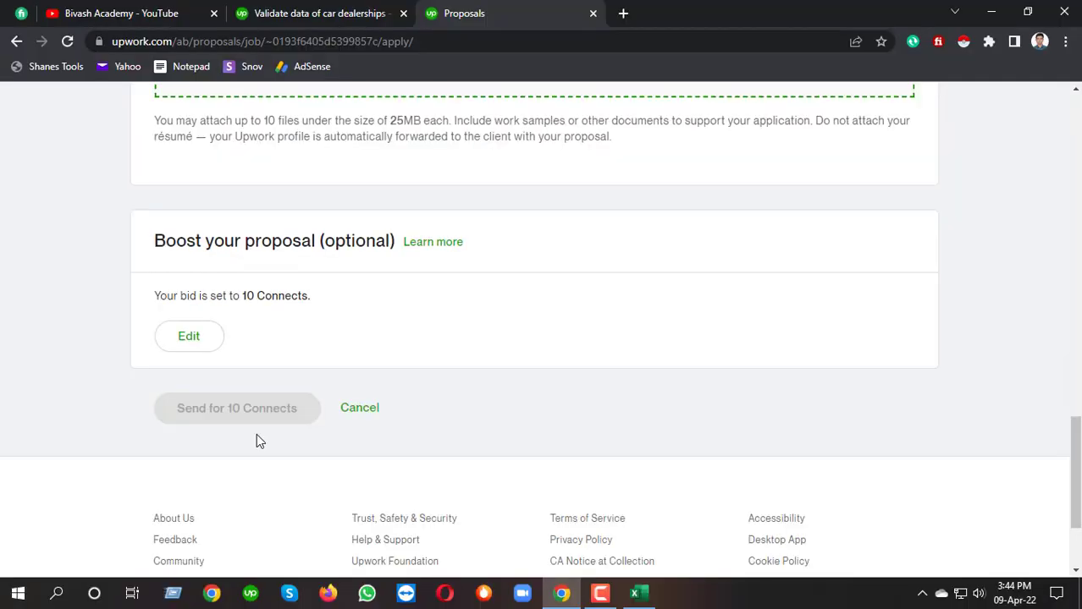
# - Check the available Connects in the job posting and the client's proposal history on the submitted proposal's page
pyautogui.click(287, 12)
pyautogui.moveTo(829, 428); pyautogui.dragTo(855, 429)
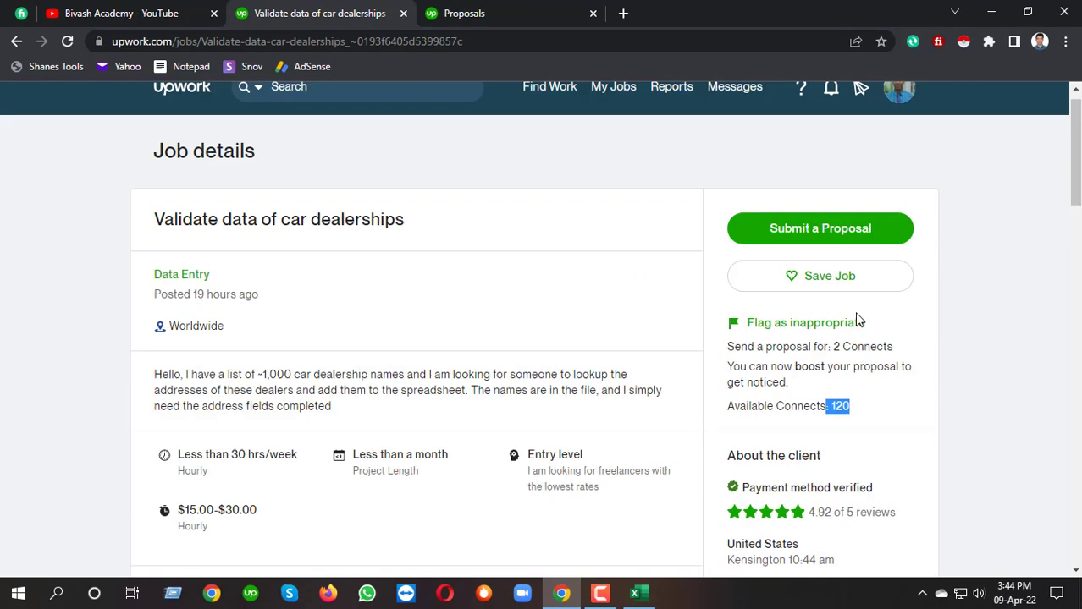
pyautogui.click(598, 9)
pyautogui.scroll(-2, 502, 342)
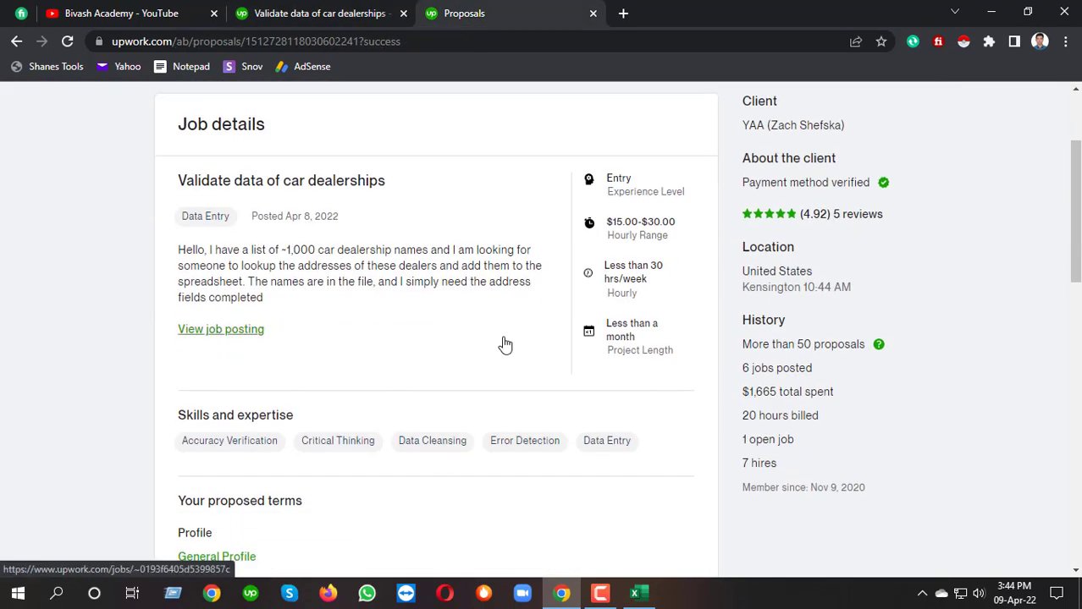
pyautogui.scroll(-1, 488, 281)
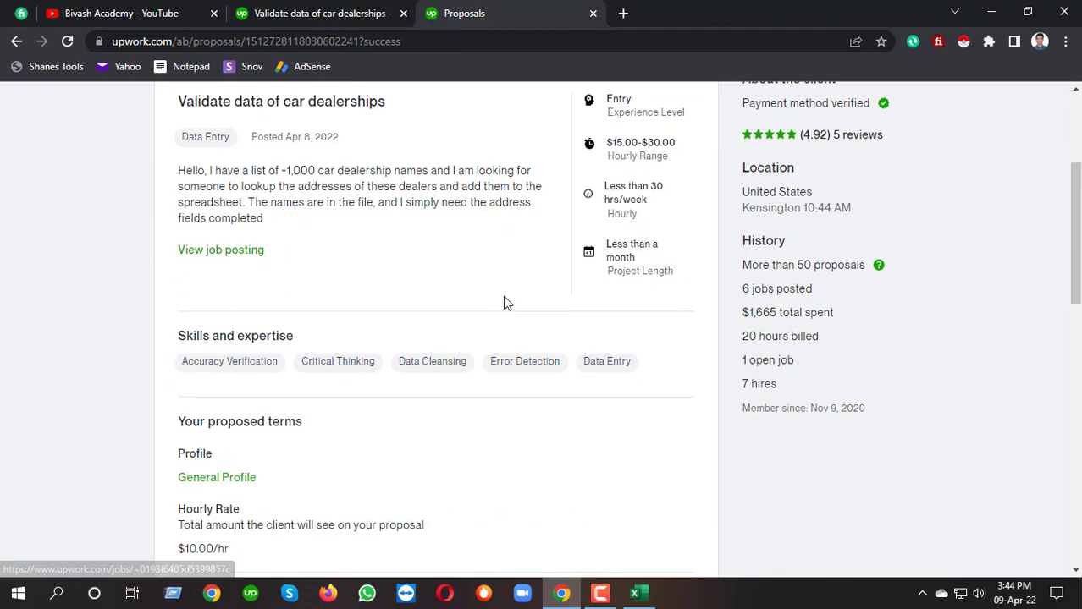
pyautogui.moveTo(752, 264); pyautogui.dragTo(863, 265)
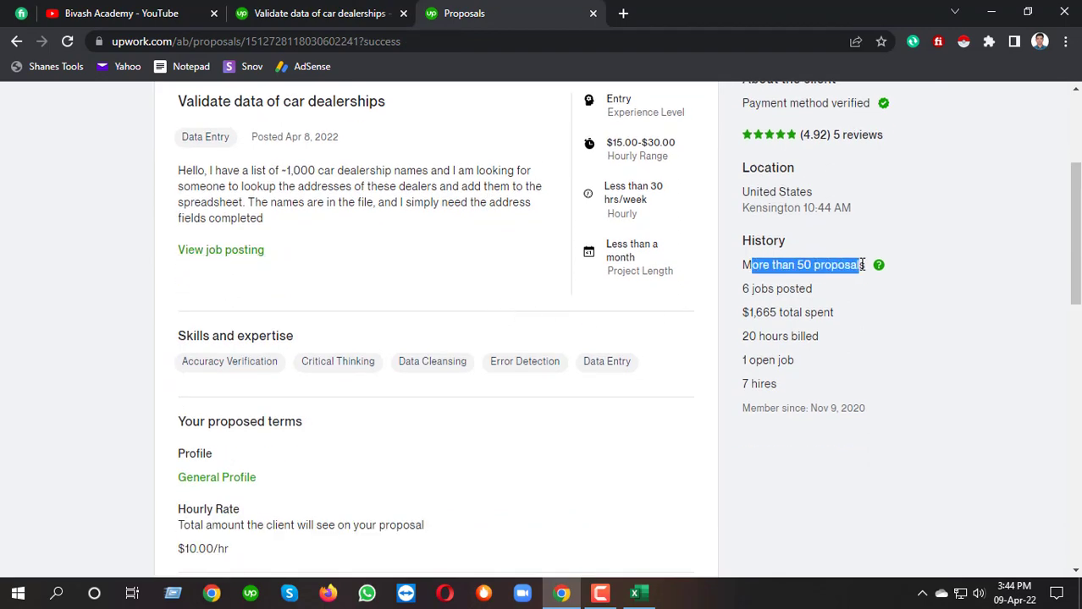
pyautogui.click(798, 265)
# - Review the submitted proposal's terms, boost bid, cover letter and attached CSV file
pyautogui.scroll(-4, 818, 271)
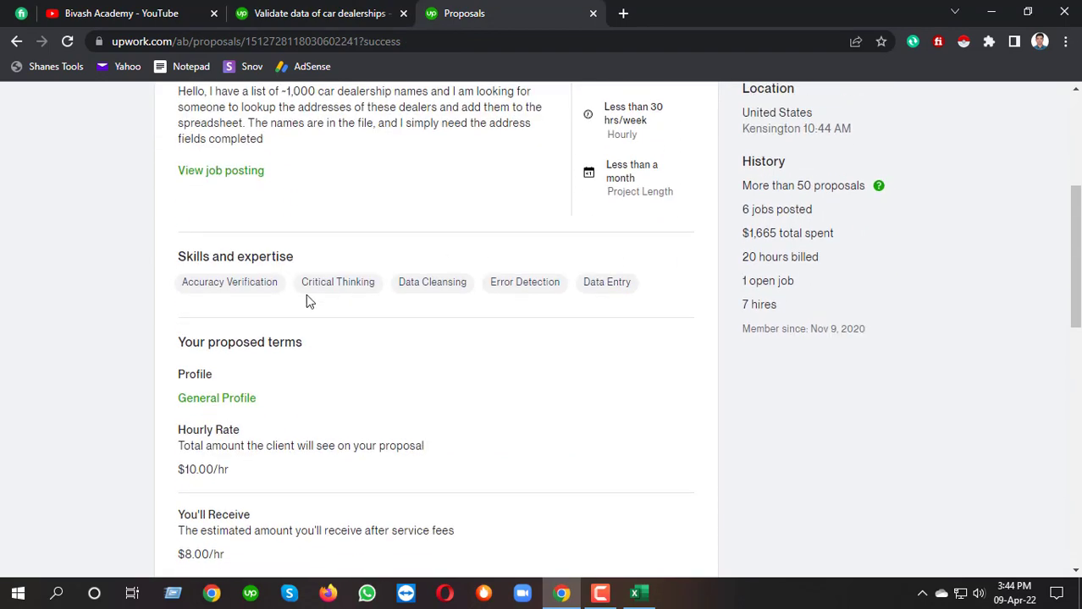
pyautogui.scroll(-5, 248, 352)
pyautogui.scroll(2, 229, 296)
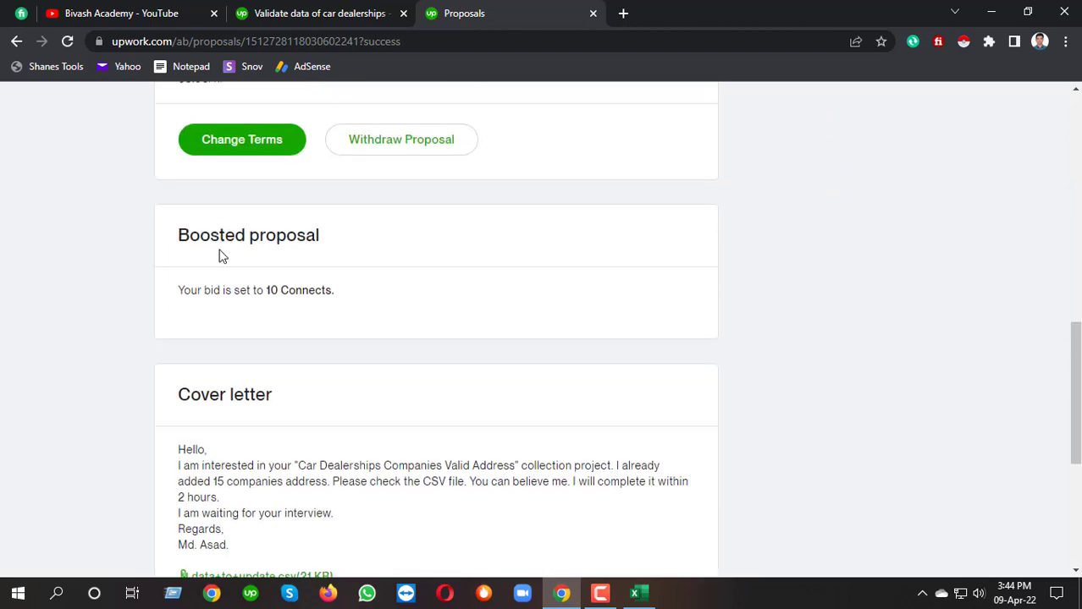
pyautogui.moveTo(178, 235); pyautogui.dragTo(329, 254)
pyautogui.moveTo(268, 288); pyautogui.dragTo(326, 297)
pyautogui.scroll(-3, 325, 297)
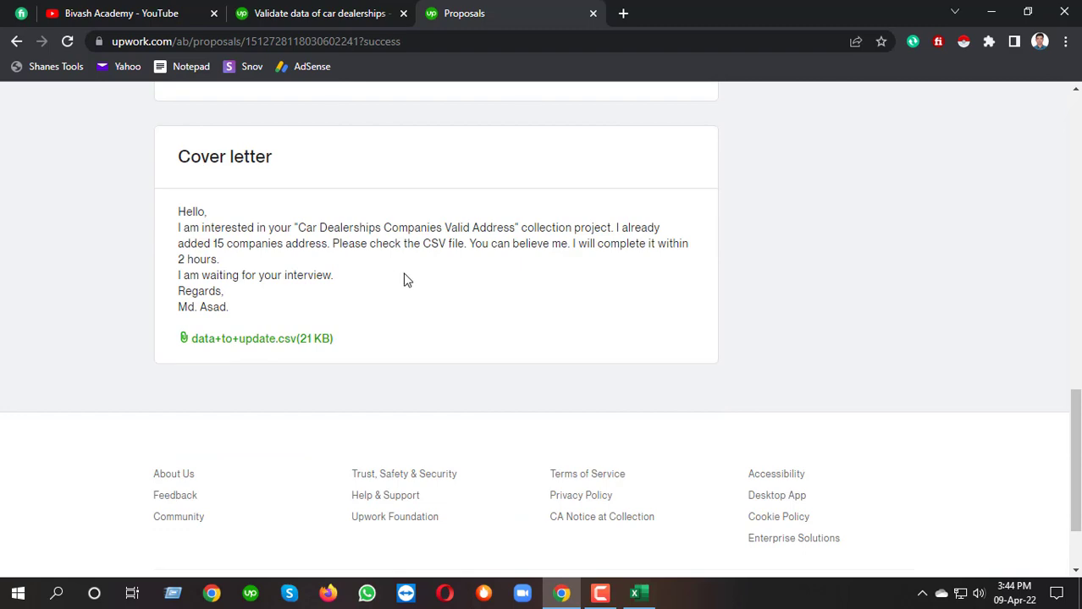
# - Leave the job posting for the Upwork home feed and start Auto Refresh Plus on it with a 323-second interval
pyautogui.hotkey('ctrl', 'shift', 'Tab')
pyautogui.scroll(-3, 254, 343)
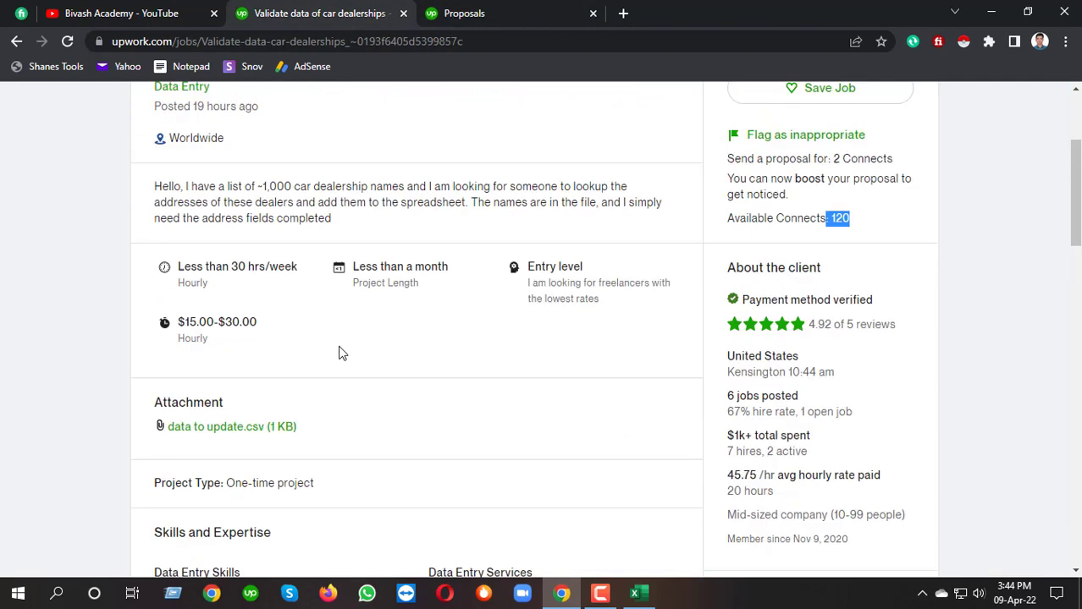
pyautogui.scroll(3, 254, 344)
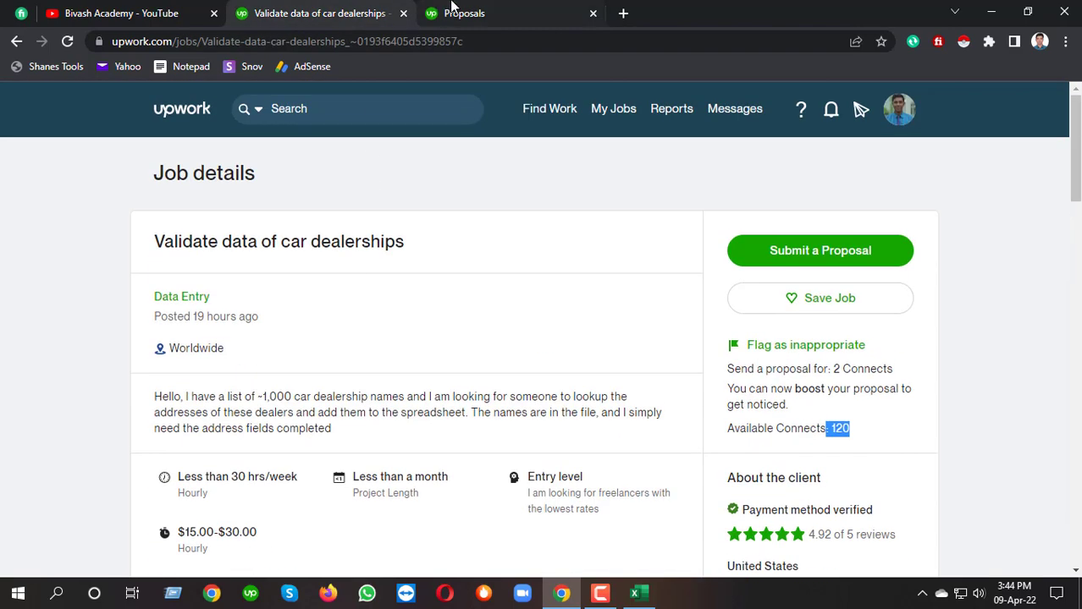
pyautogui.click(181, 109)
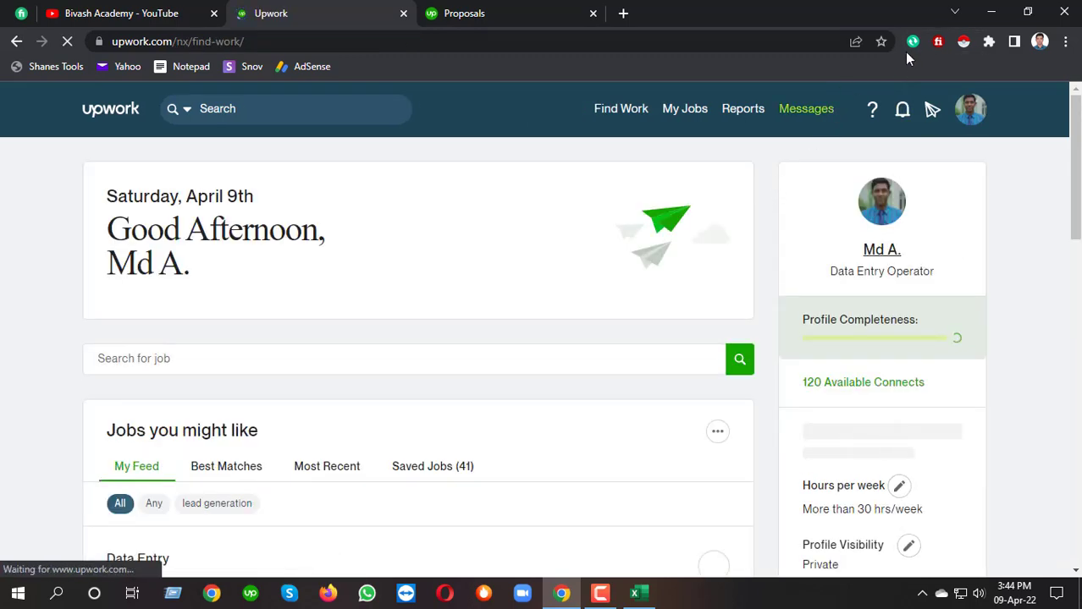
pyautogui.click(912, 42)
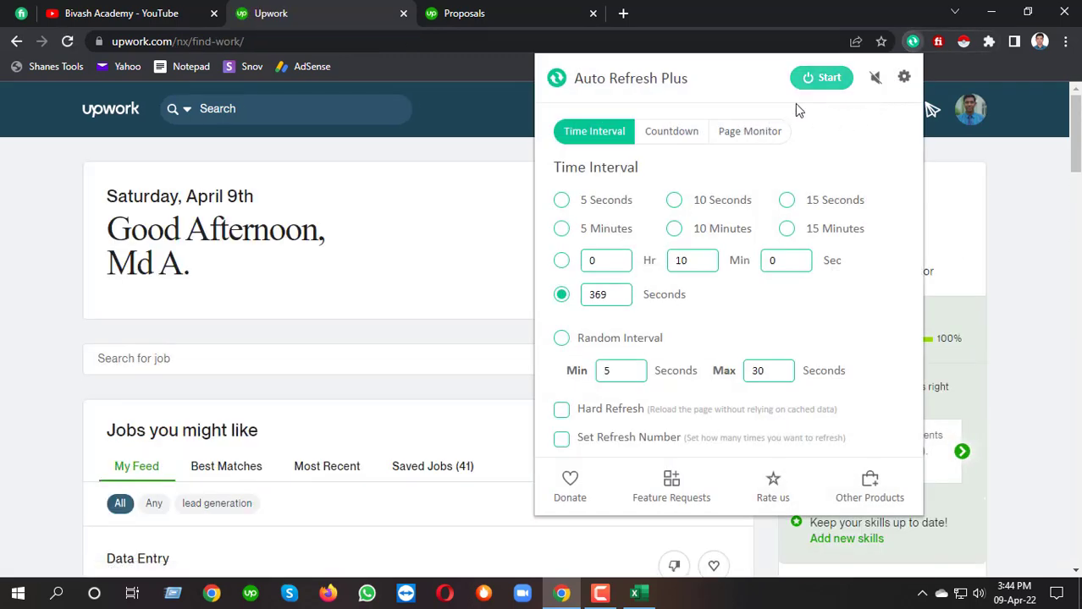
pyautogui.moveTo(596, 295); pyautogui.dragTo(609, 295)
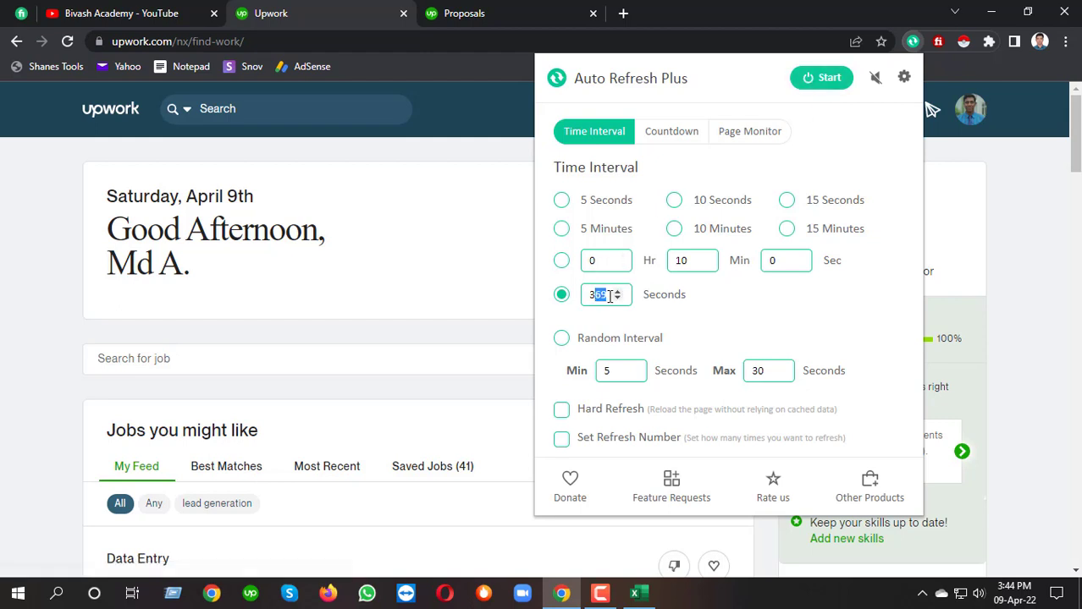
pyautogui.write('23')
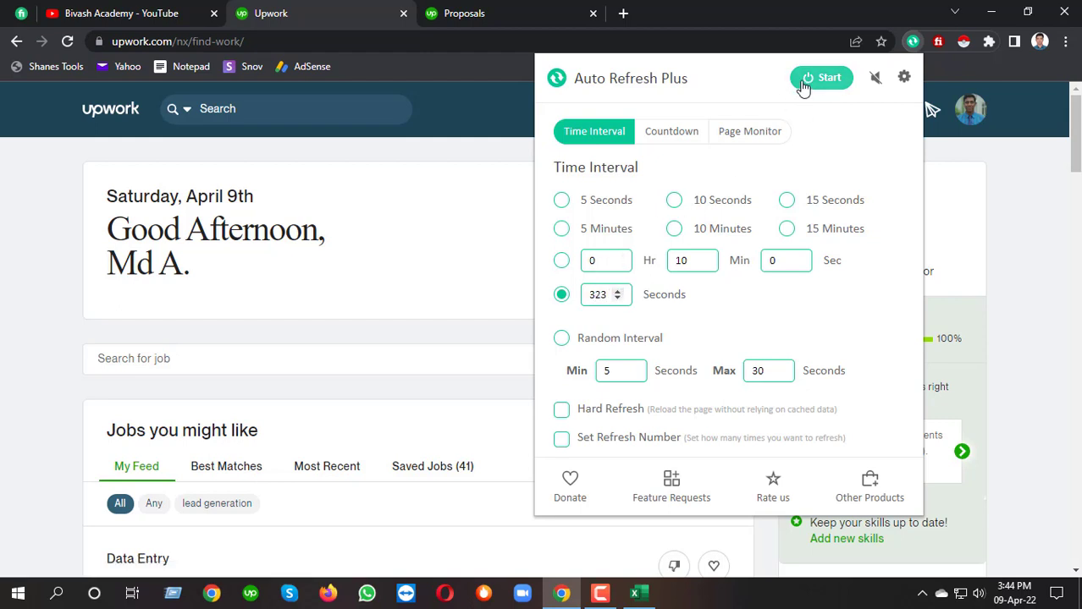
pyautogui.click(808, 79)
pyautogui.click(389, 235)
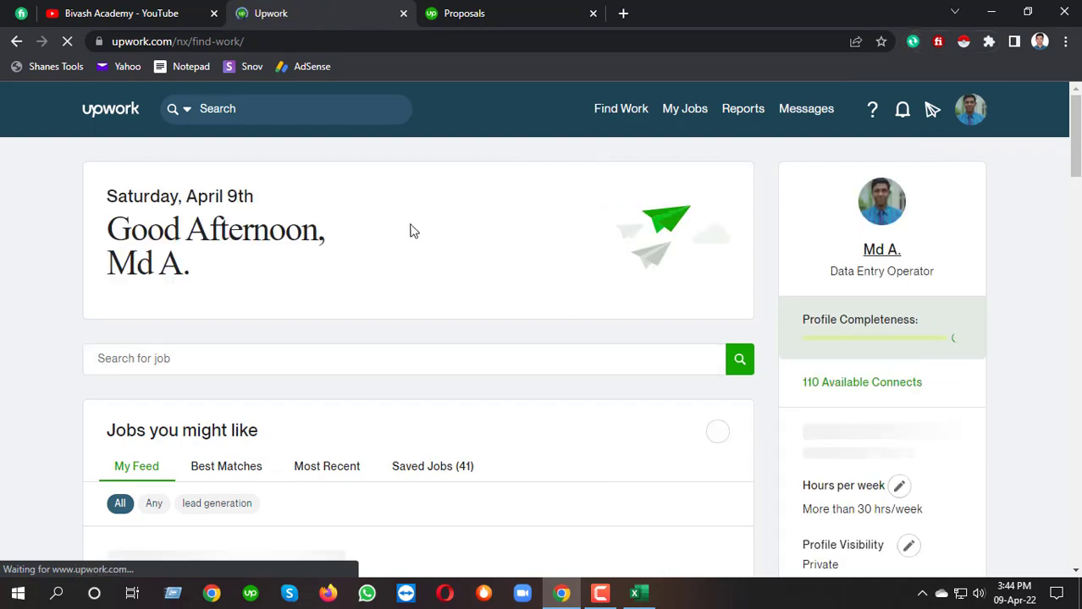
# - Open the freelancer profile and examine the availability badge offer, closing it without turning the badge on
pyautogui.scroll(-6, 428, 231)
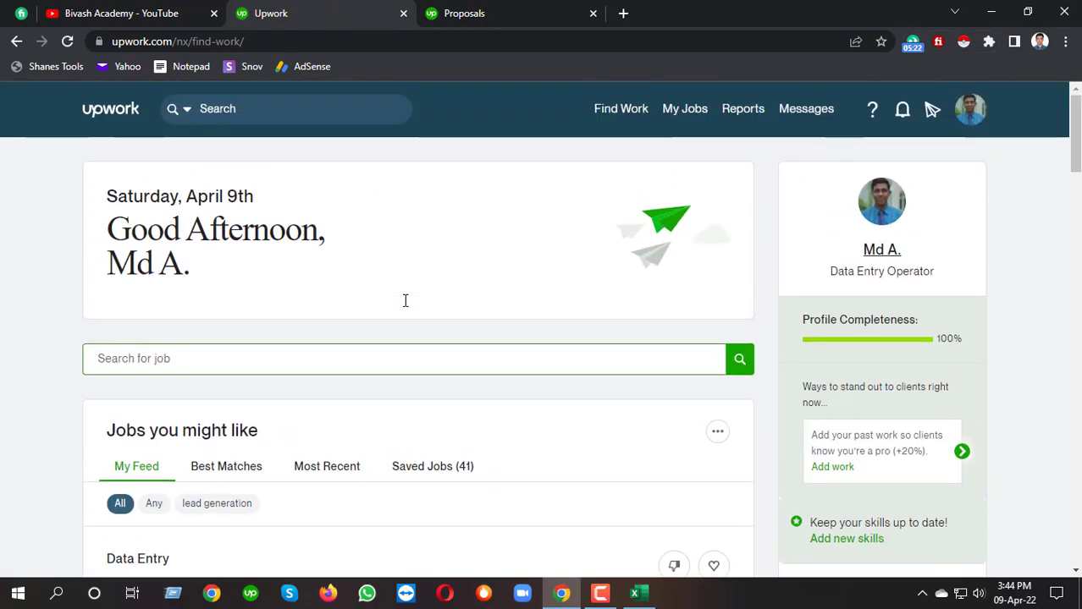
pyautogui.moveTo(628, 108)
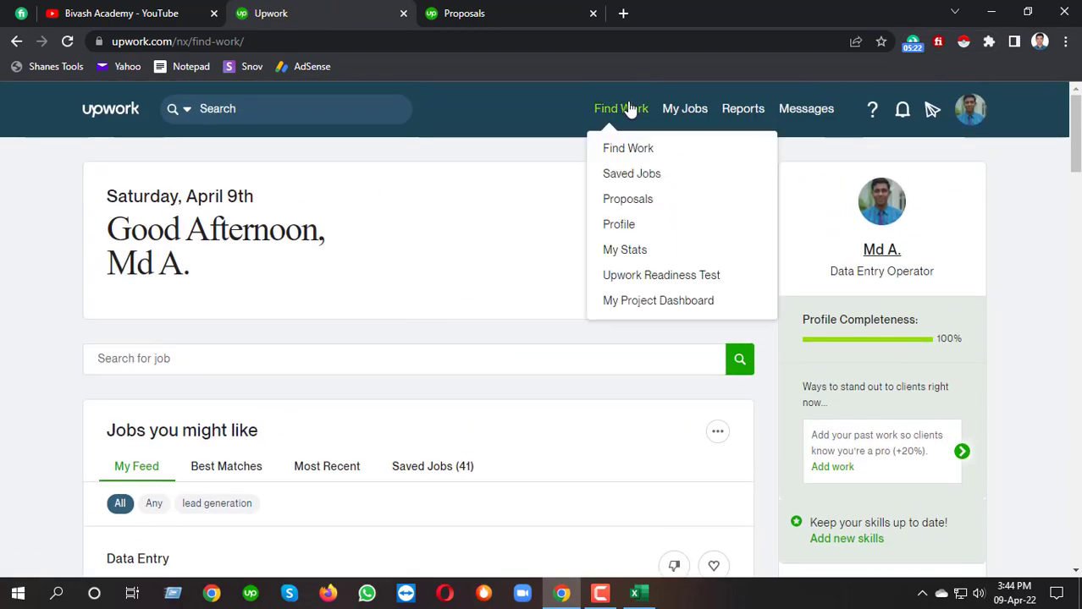
pyautogui.click(636, 225)
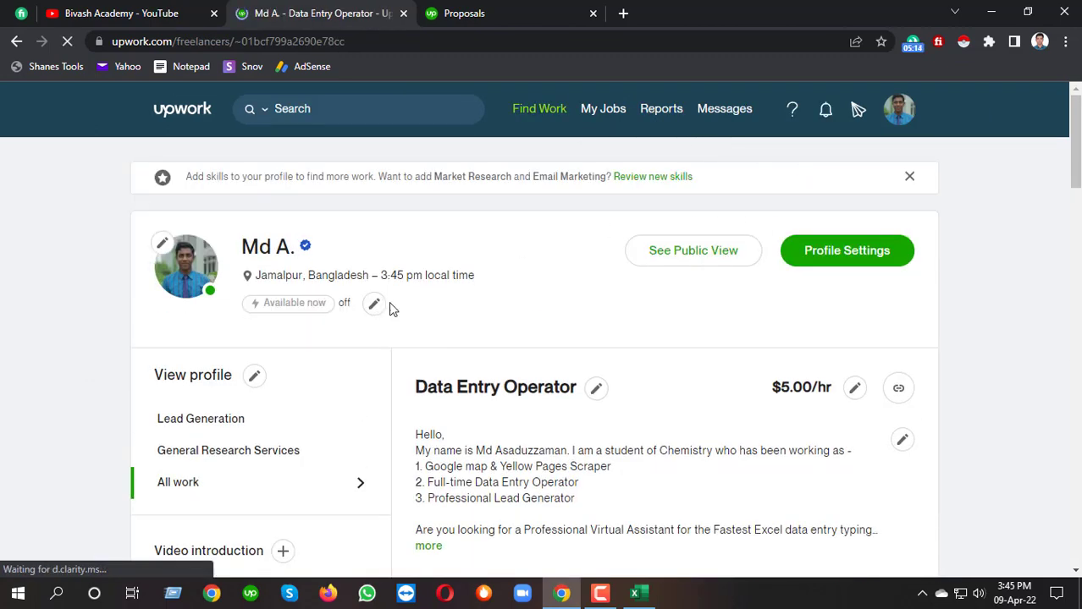
pyautogui.click(373, 303)
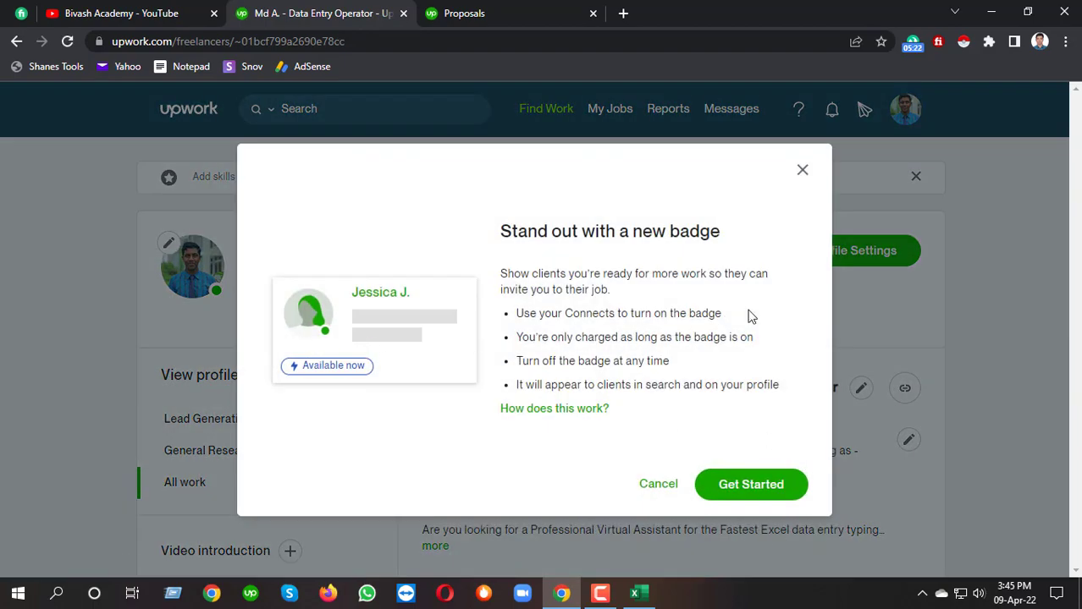
pyautogui.click(802, 169)
pyautogui.scroll(-2, 753, 341)
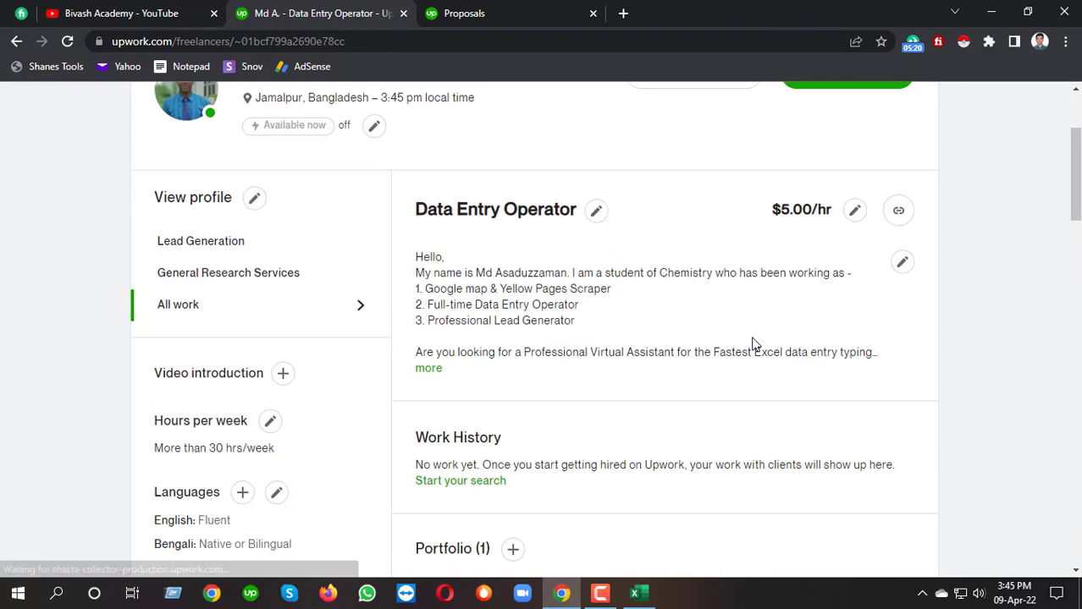
pyautogui.scroll(2, 754, 341)
# - Return to the Upwork home feed and look through the newest suggested jobs
pyautogui.click(197, 119)
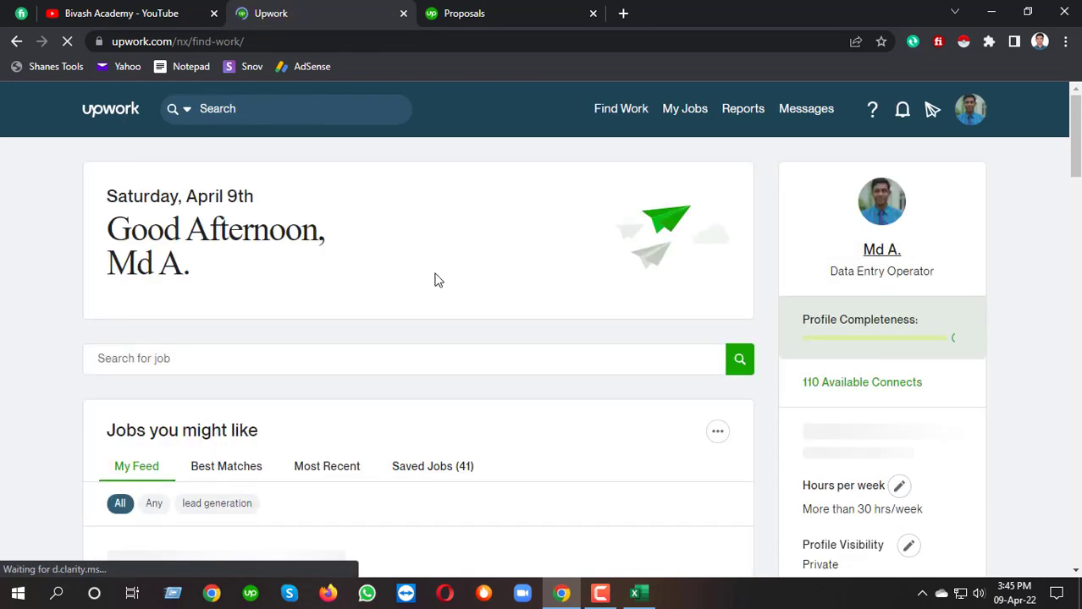
pyautogui.scroll(-3, 415, 283)
pyautogui.scroll(-2, 415, 286)
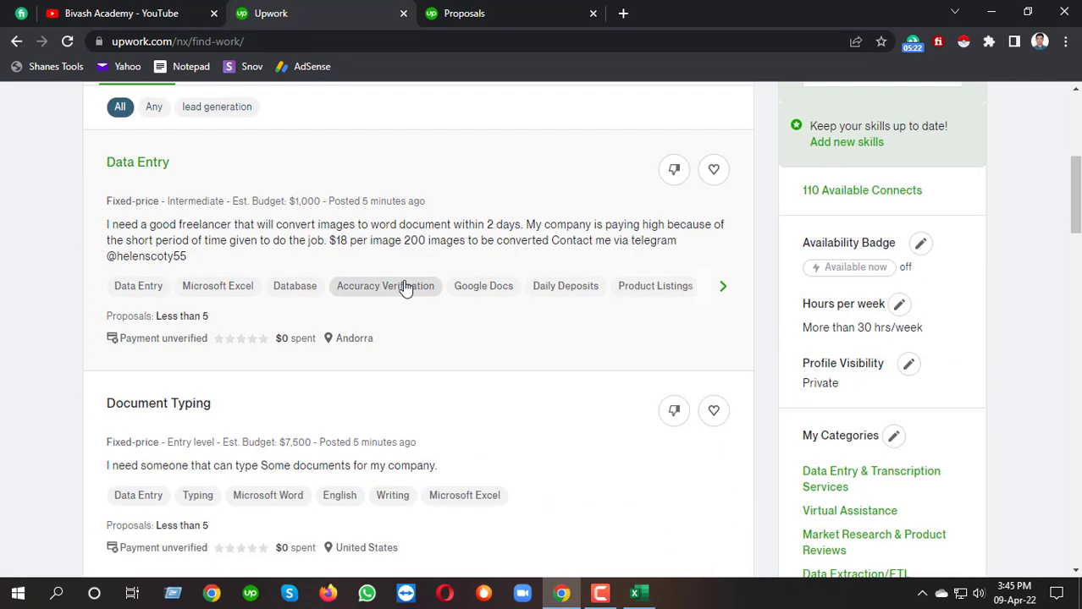
pyautogui.scroll(5, 403, 285)
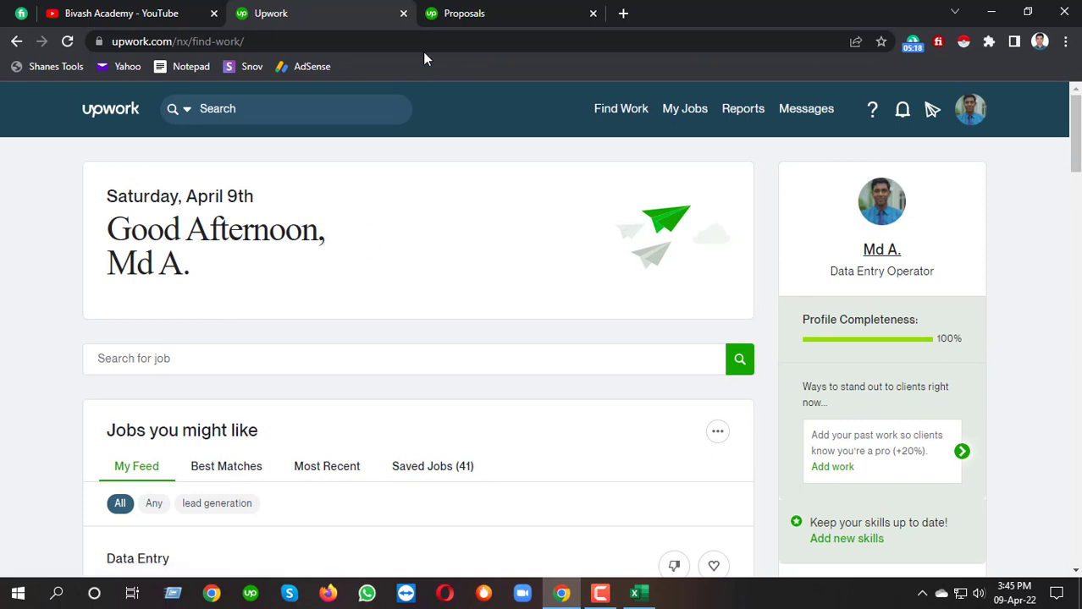
# - Close the submitted proposal's page and switch to the Bivash Academy YouTube channel
pyautogui.click(584, 14)
pyautogui.click(593, 13)
pyautogui.click(121, 13)
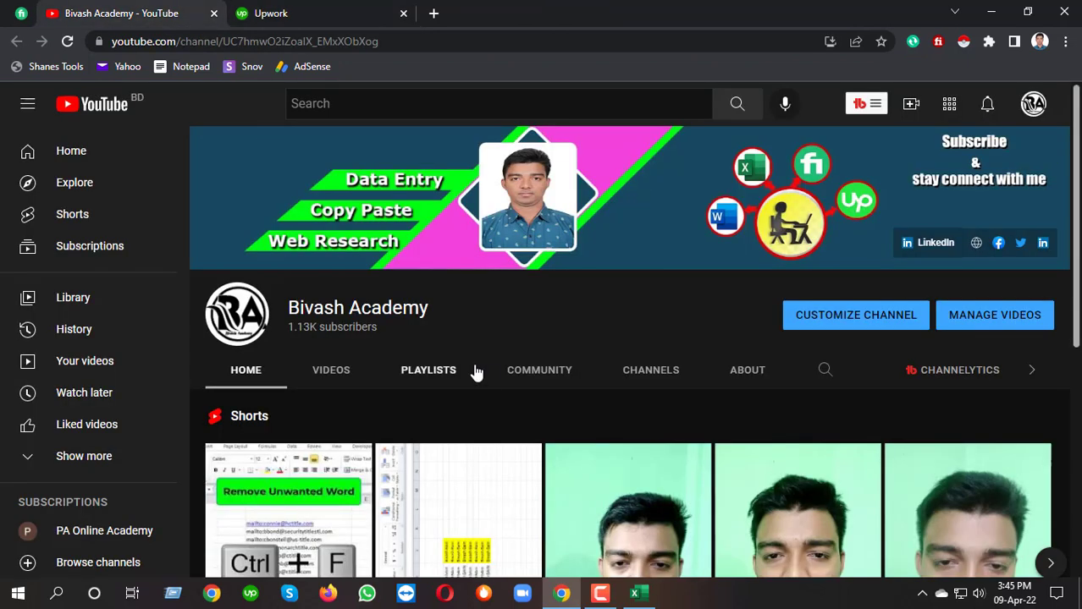